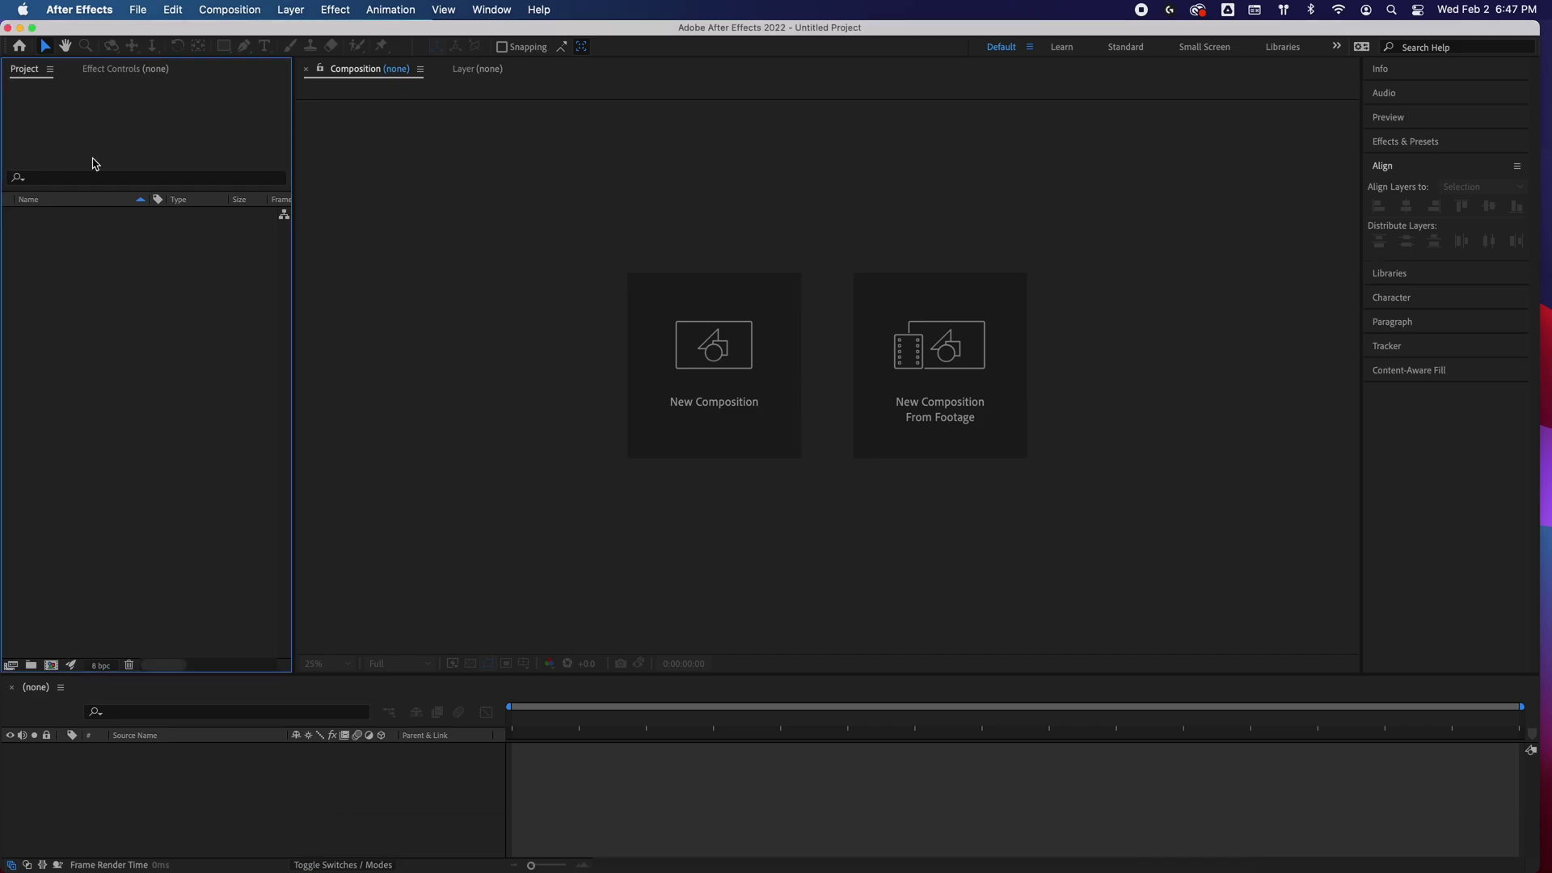
Create a composition with height 4096/2, duration 0;00;30;00, named AfterEffects-VR-GraphicDesign-Demo
click(701, 370)
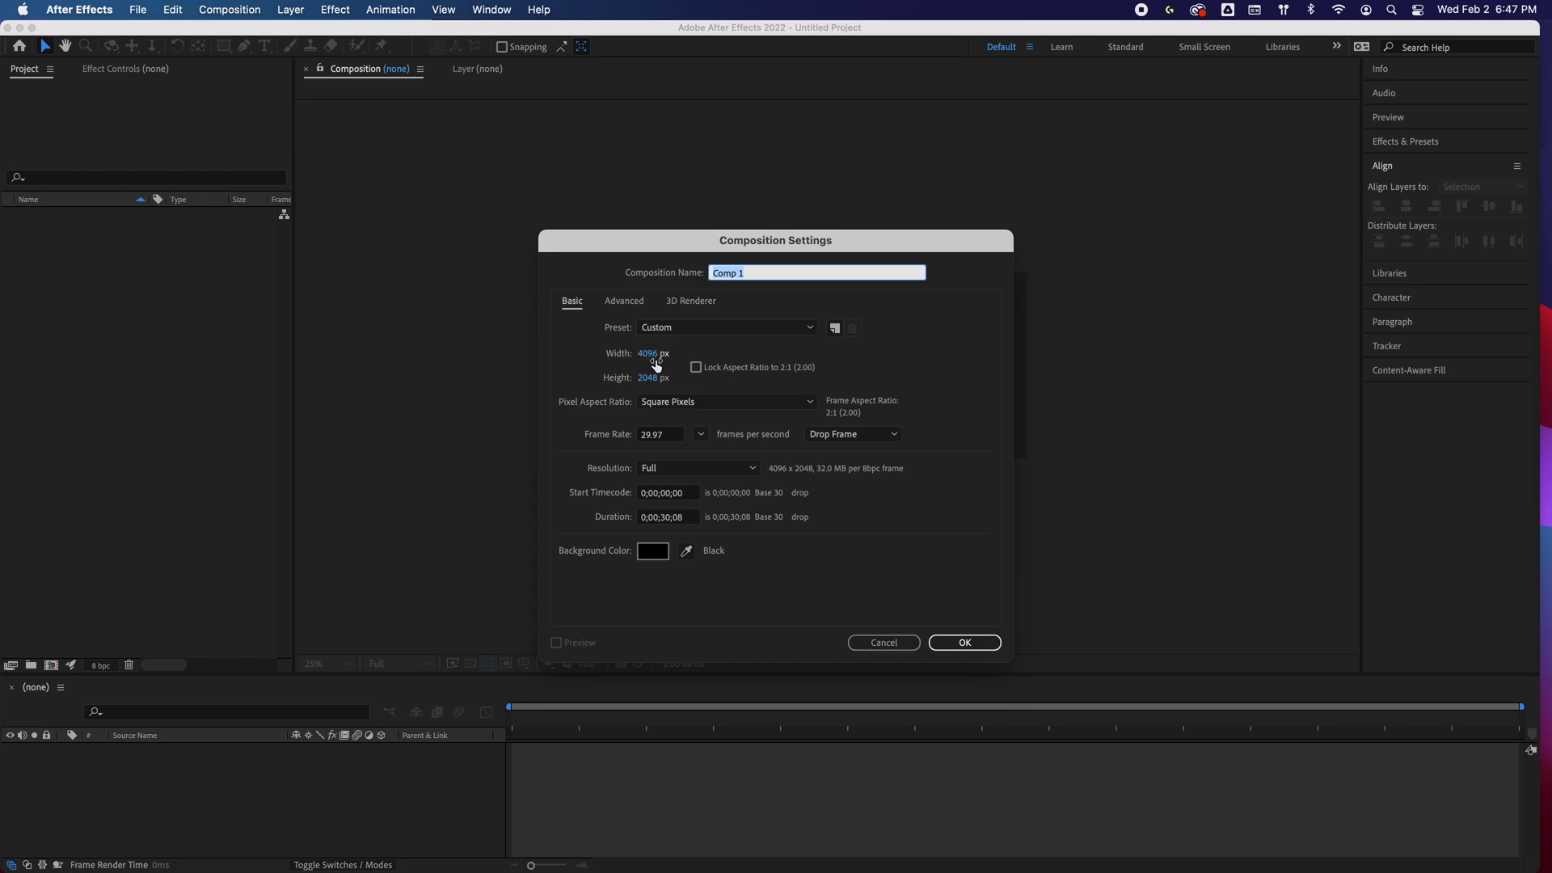
click(647, 383)
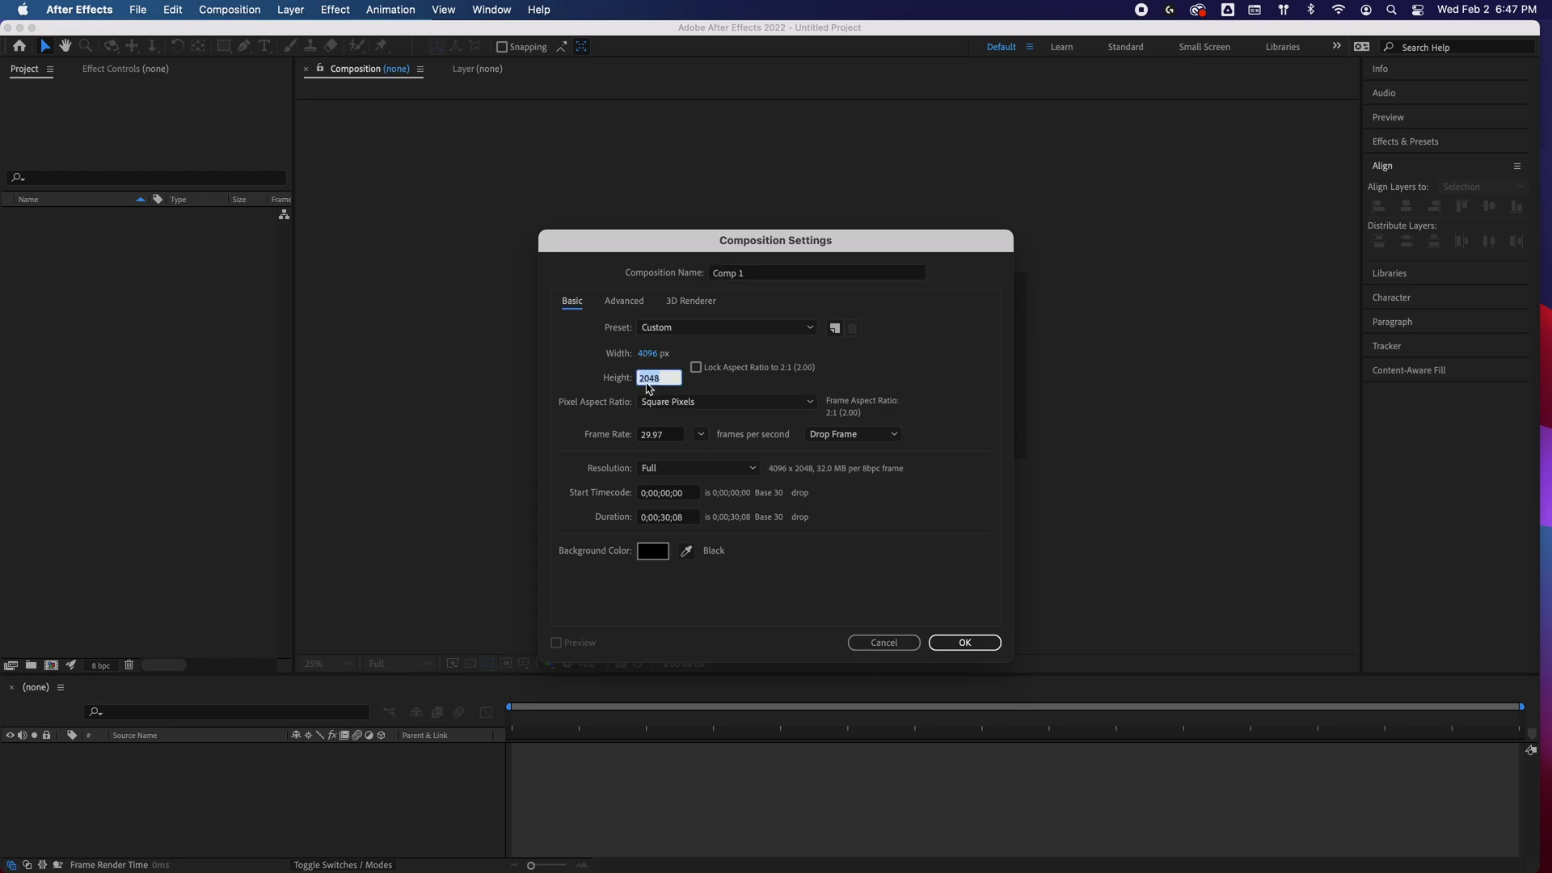
text(4096/2)
key(Return)
click(688, 522)
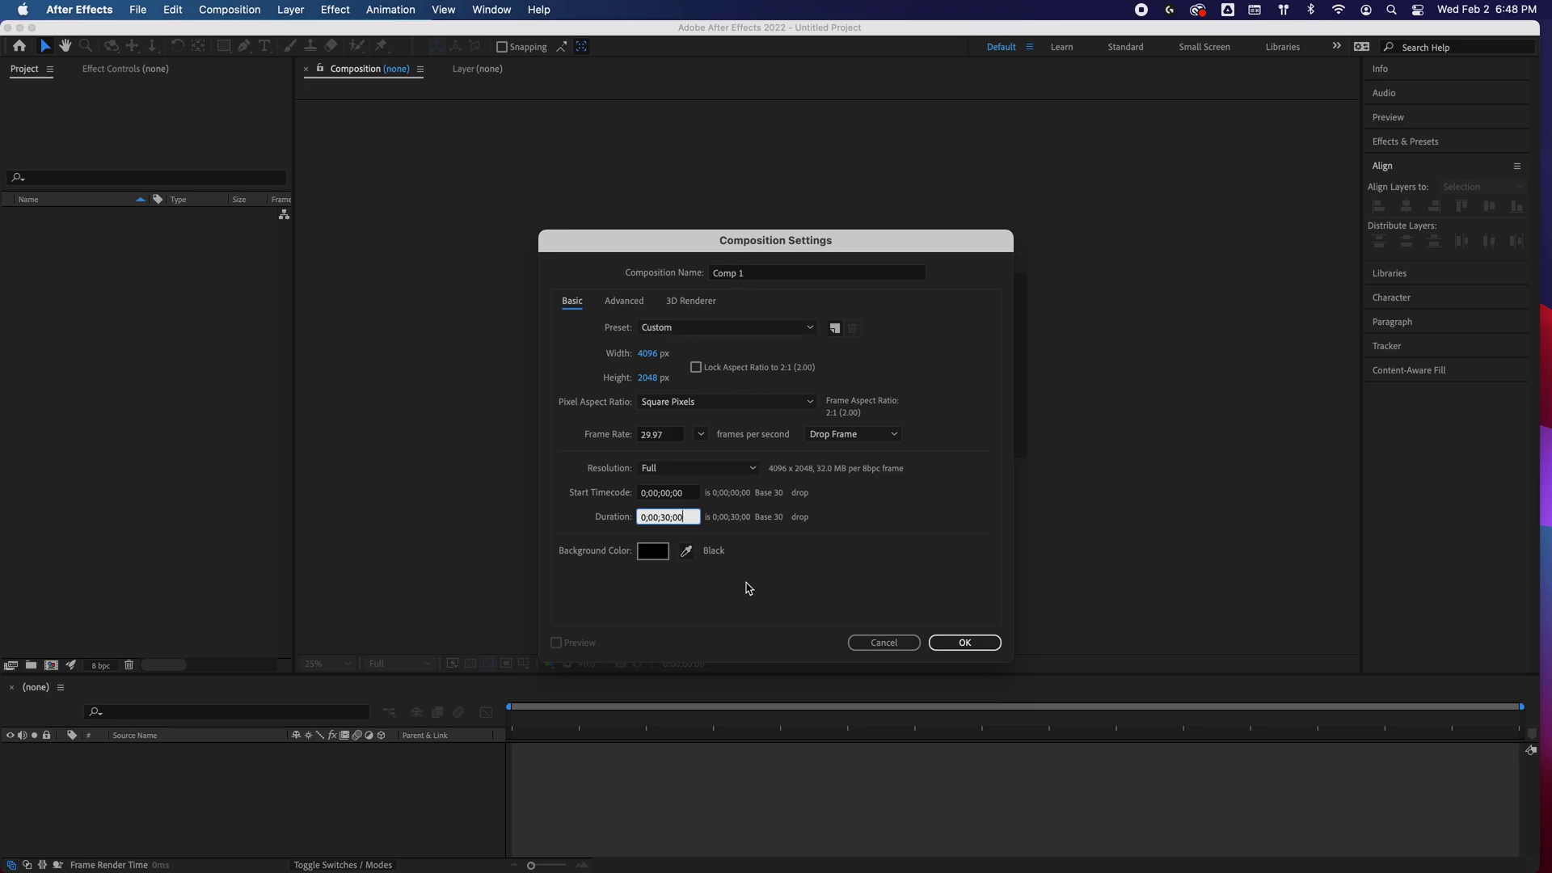
click(773, 275)
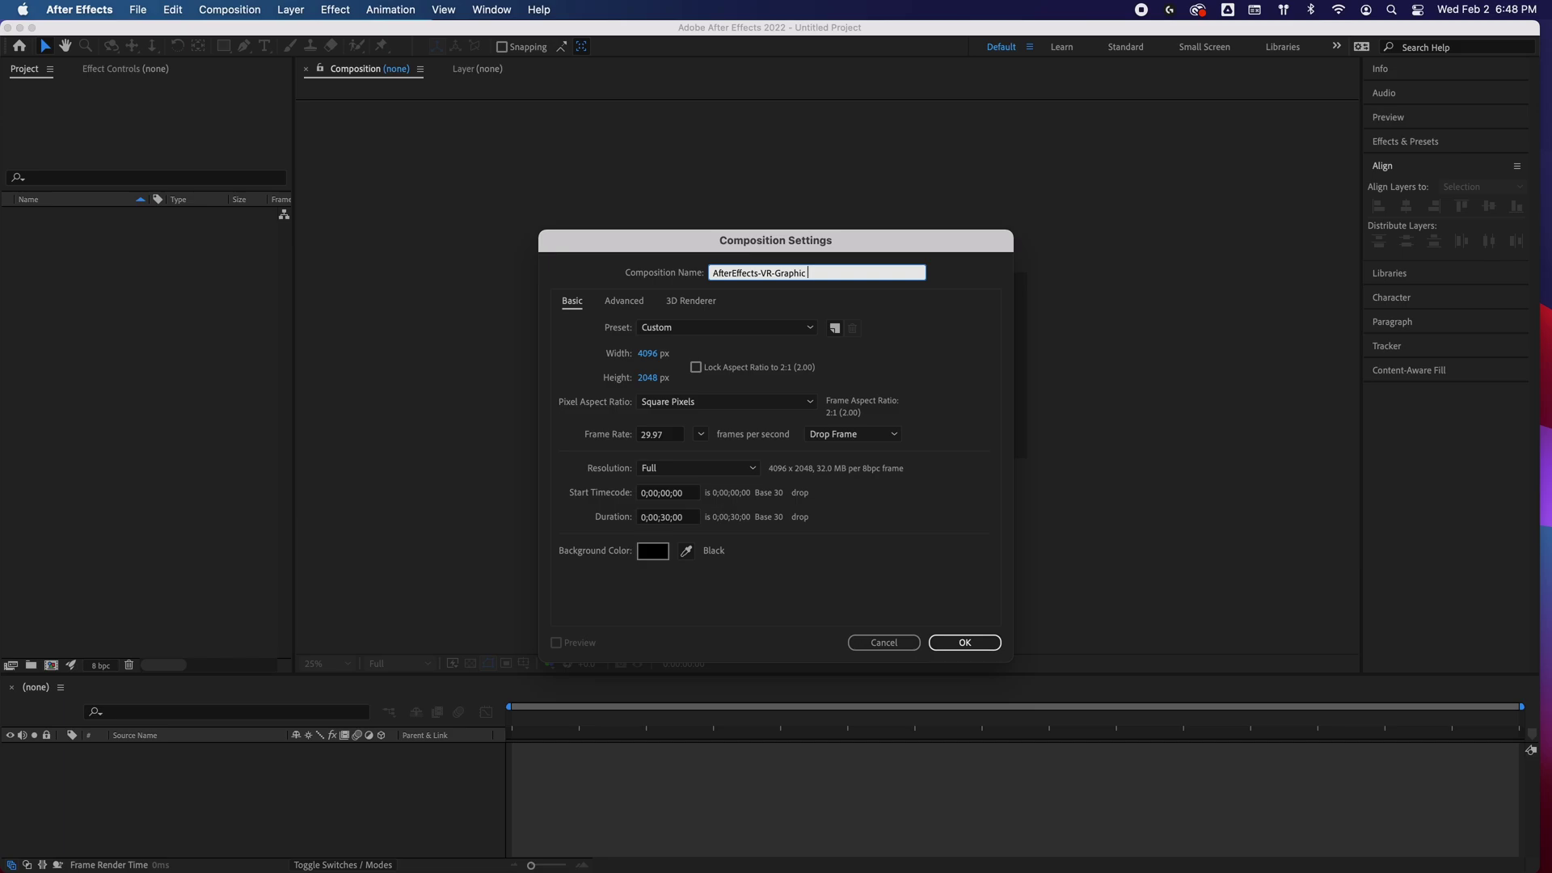
click(962, 643)
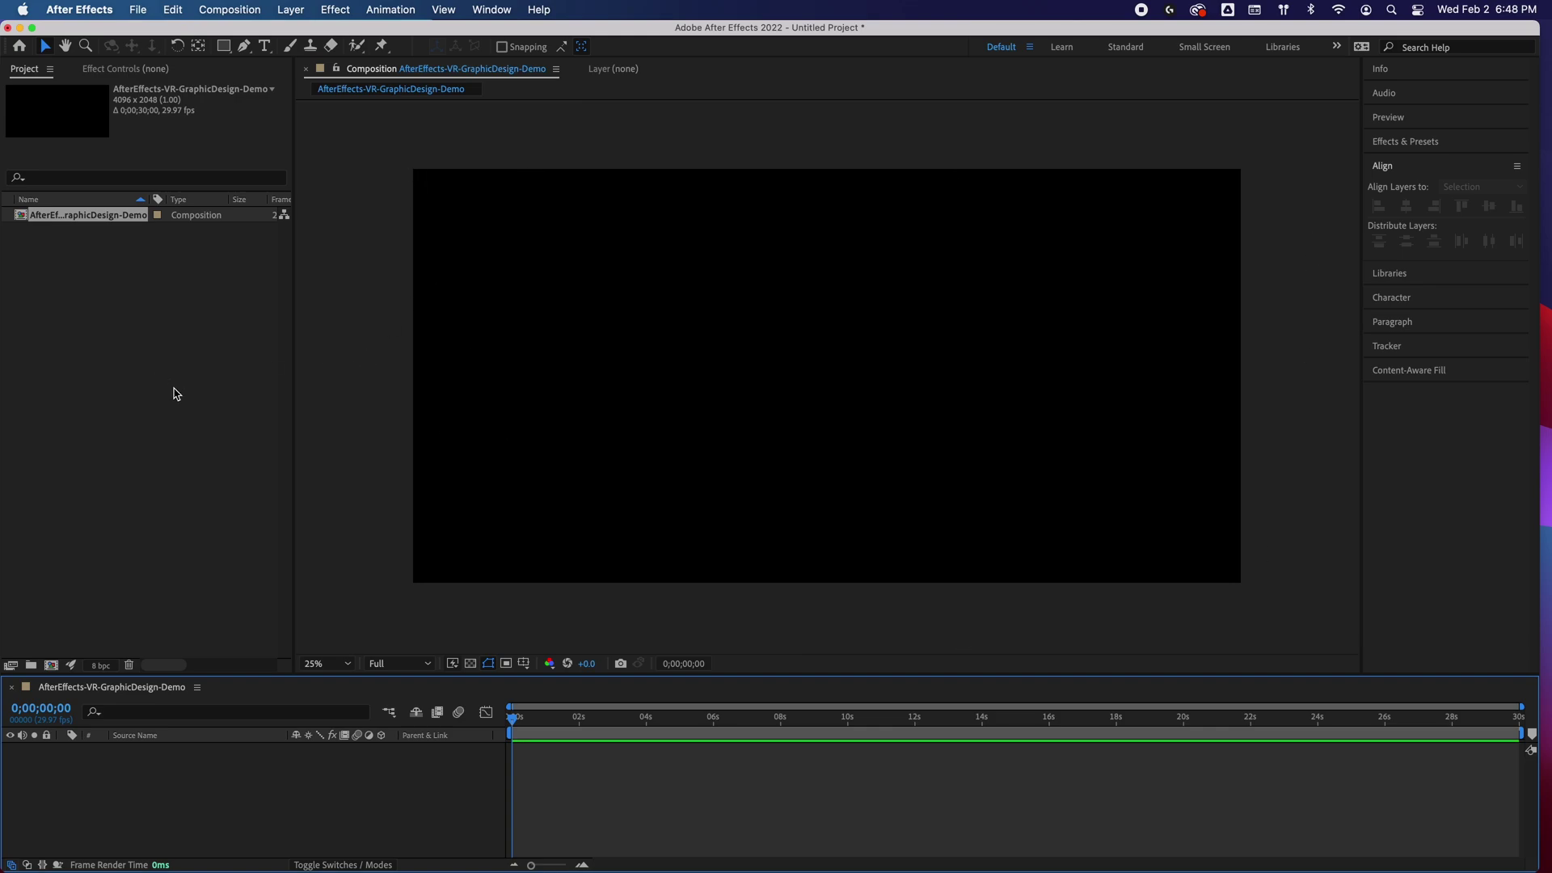
Deselect the new composition in the Project panel and dismiss the panel list
click(184, 304)
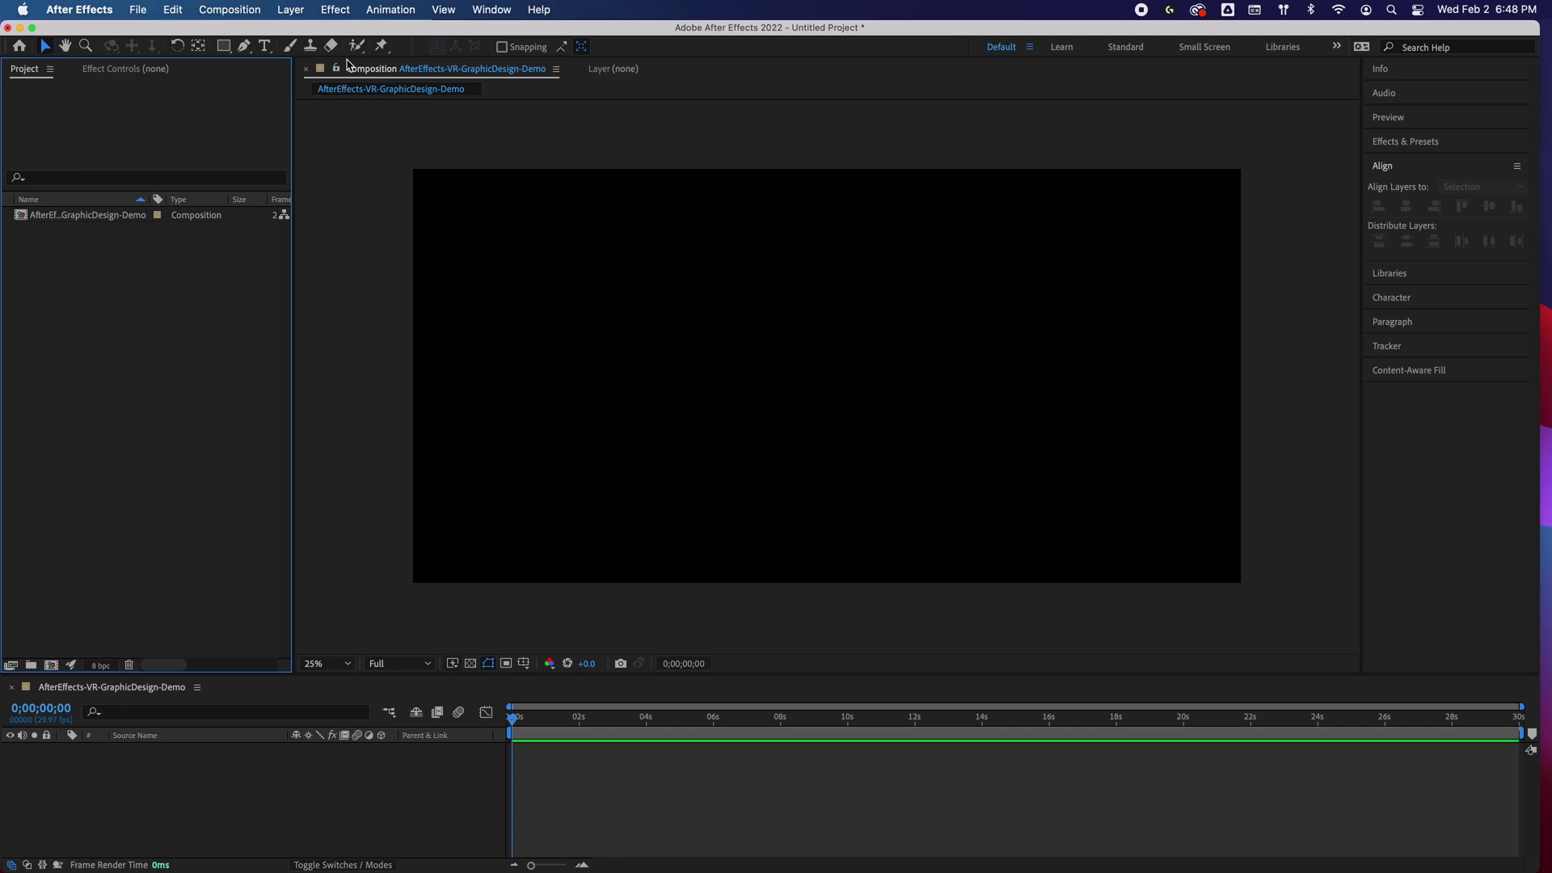
click(491, 9)
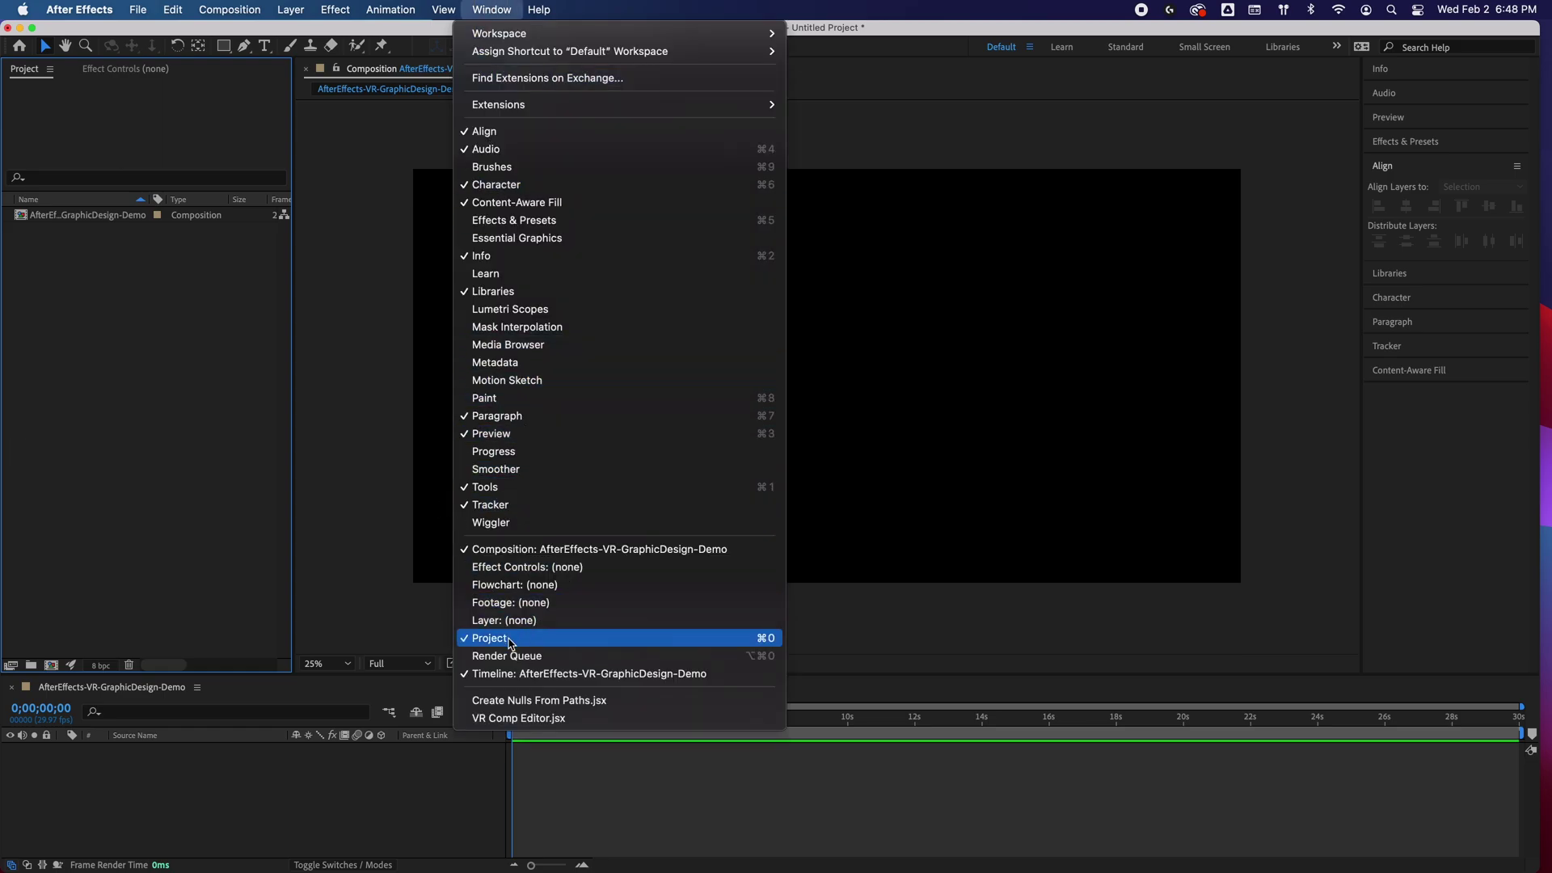
click(190, 460)
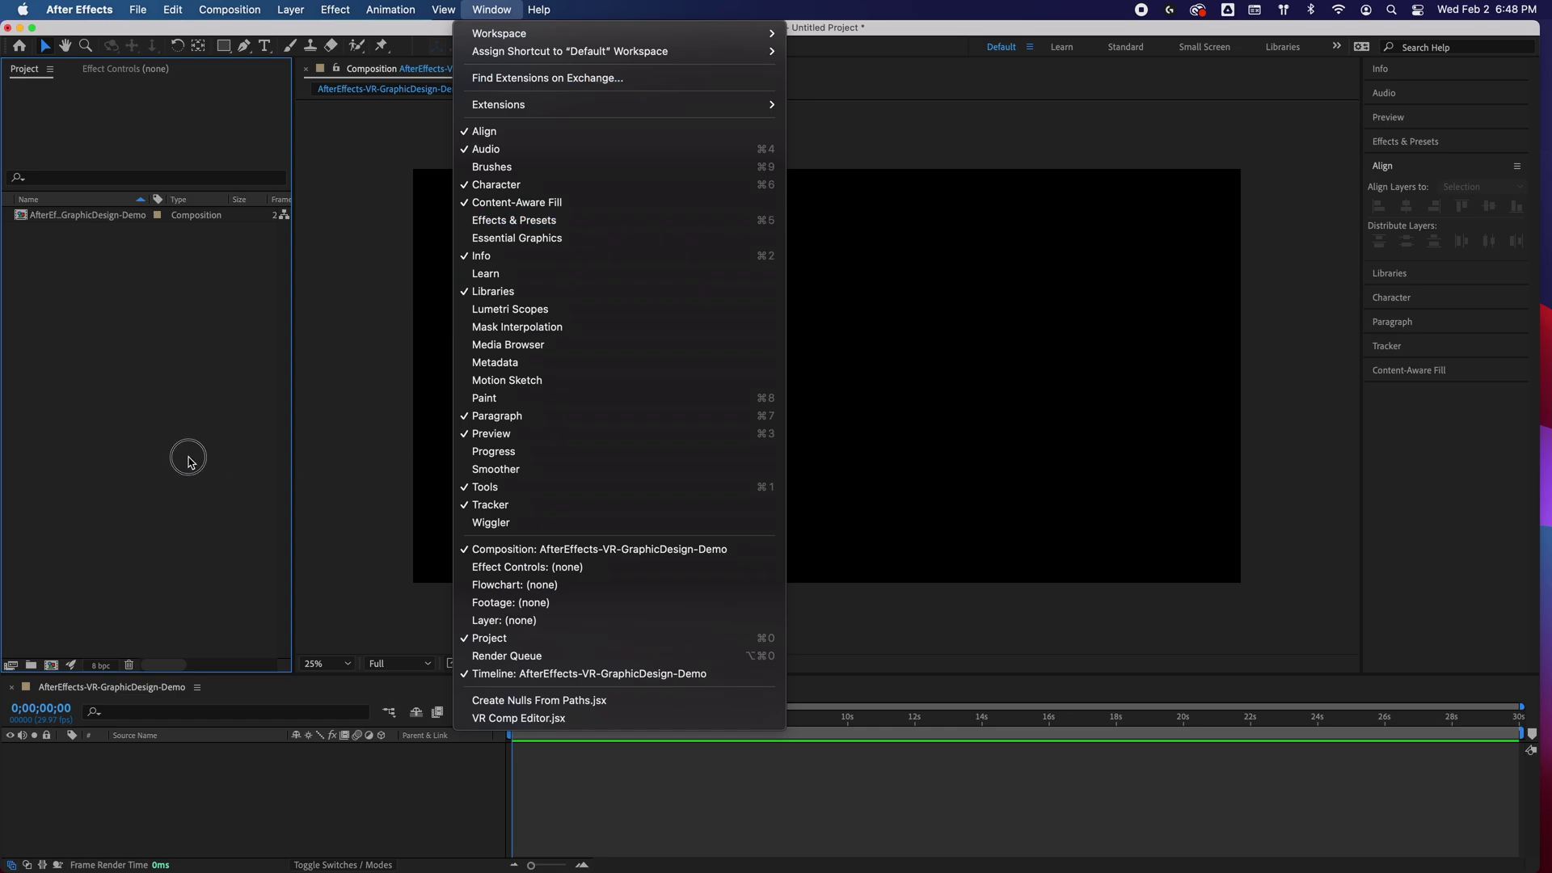
Import grid.png and the two FDNT145 VR clips using File > Import > Multiple Files
click(148, 10)
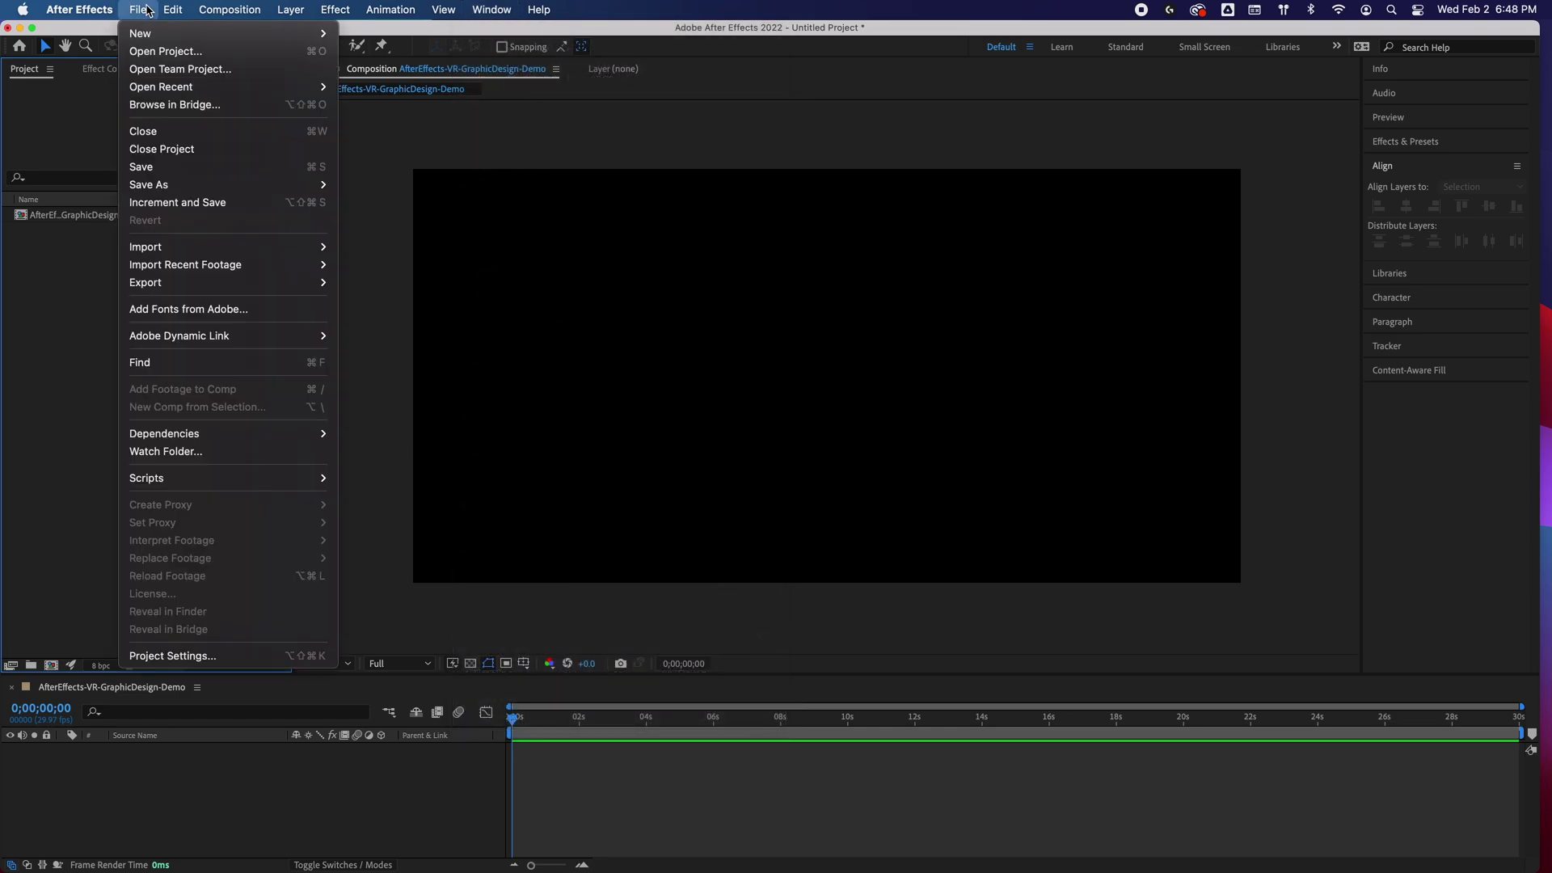
mouse_move(179, 246)
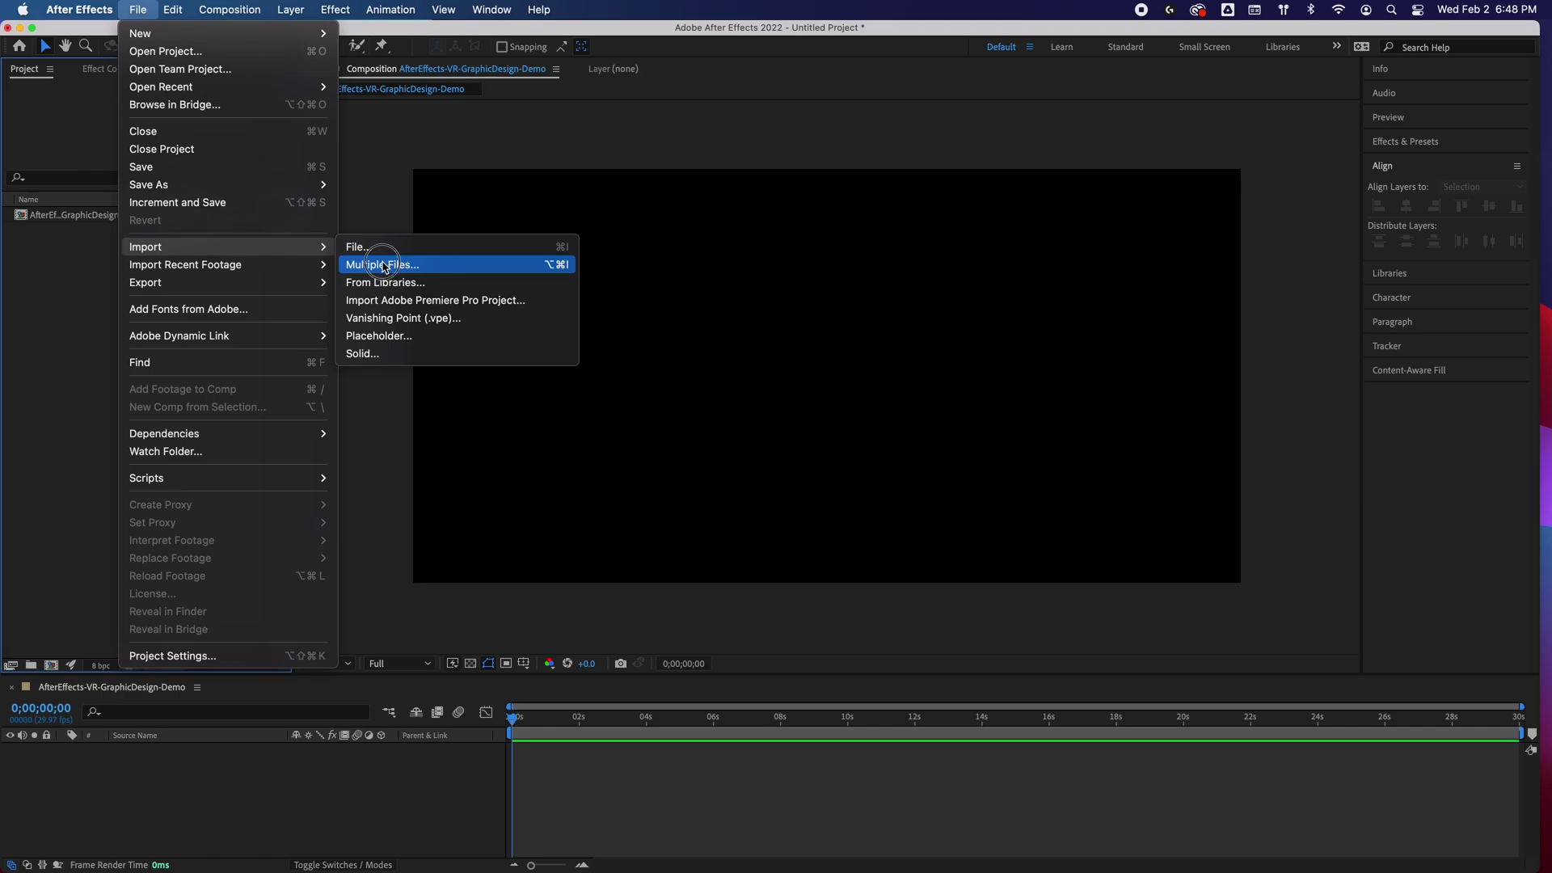
click(384, 265)
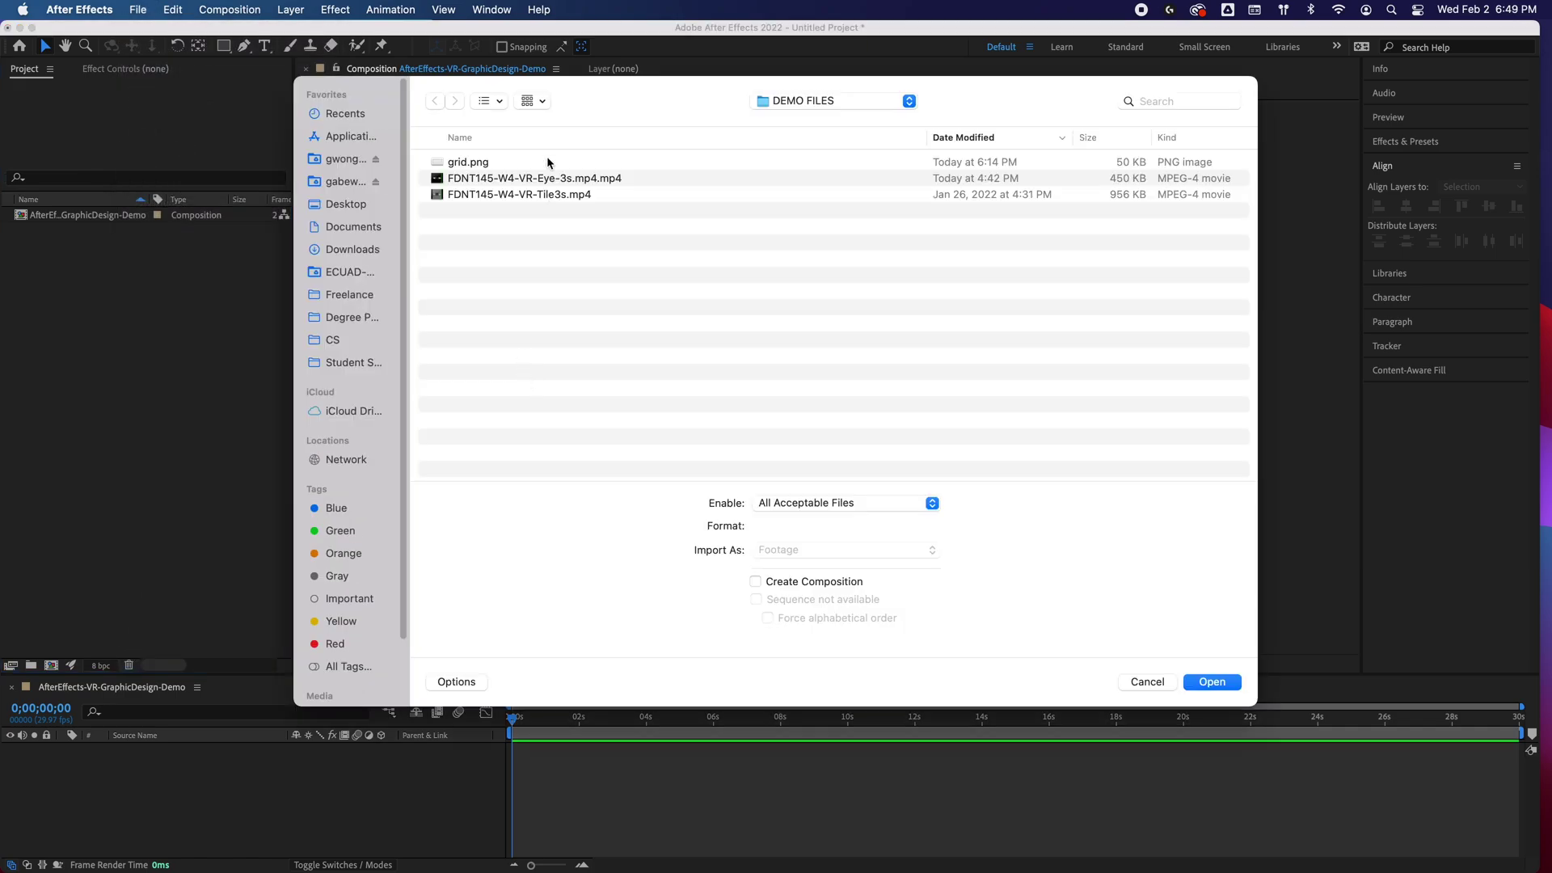
click(539, 180)
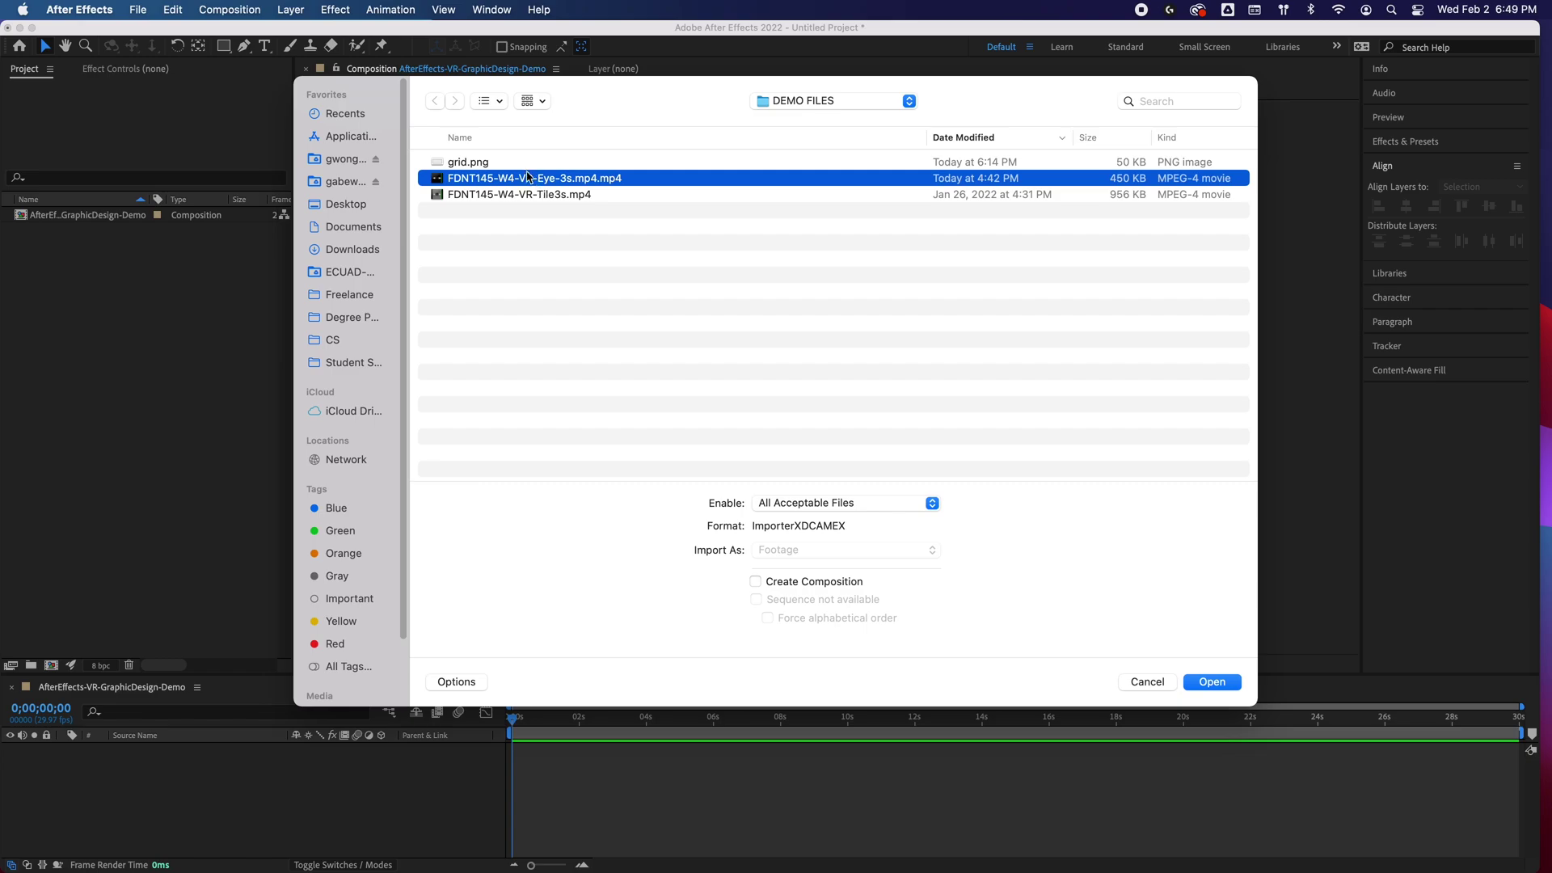
click(524, 166)
shift+click(512, 196)
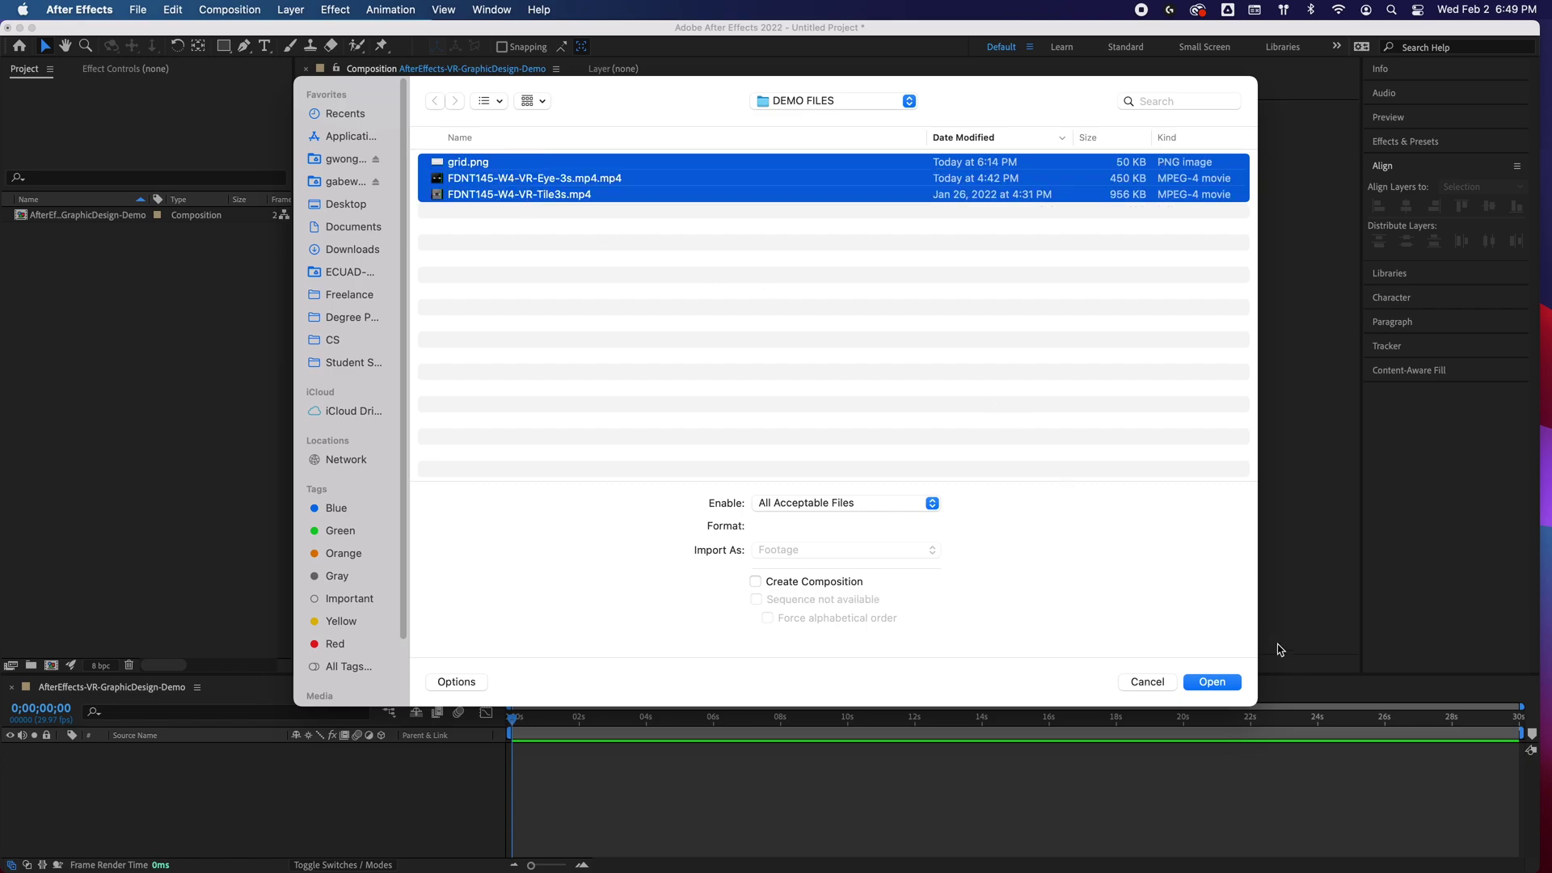
click(1212, 681)
Cancel the reopened import dialog and deselect the imported footage
double_click(153, 365)
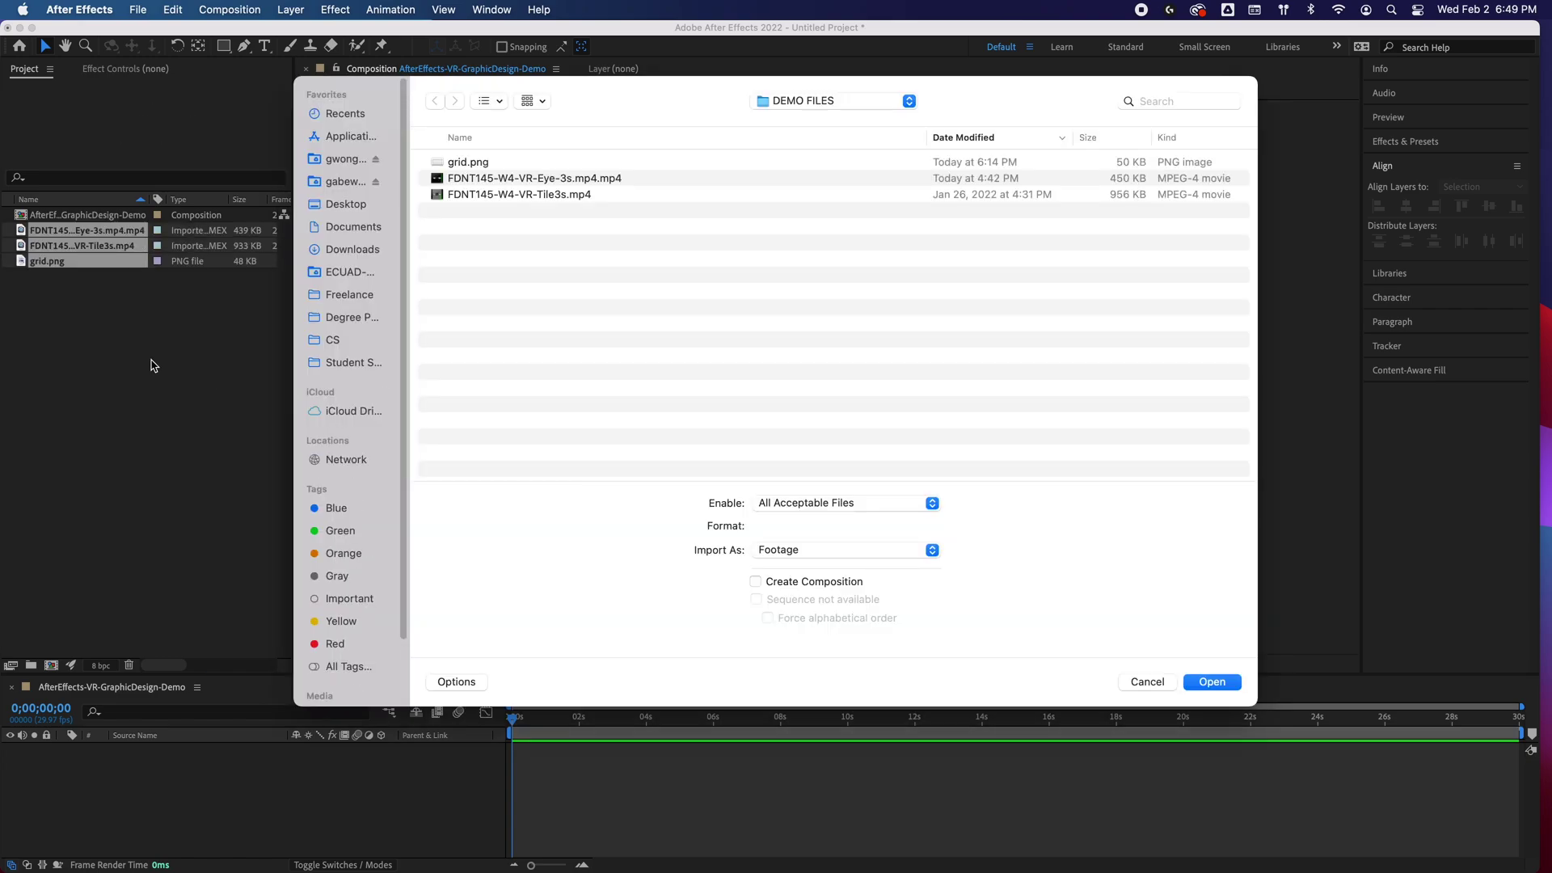
click(1173, 681)
click(114, 477)
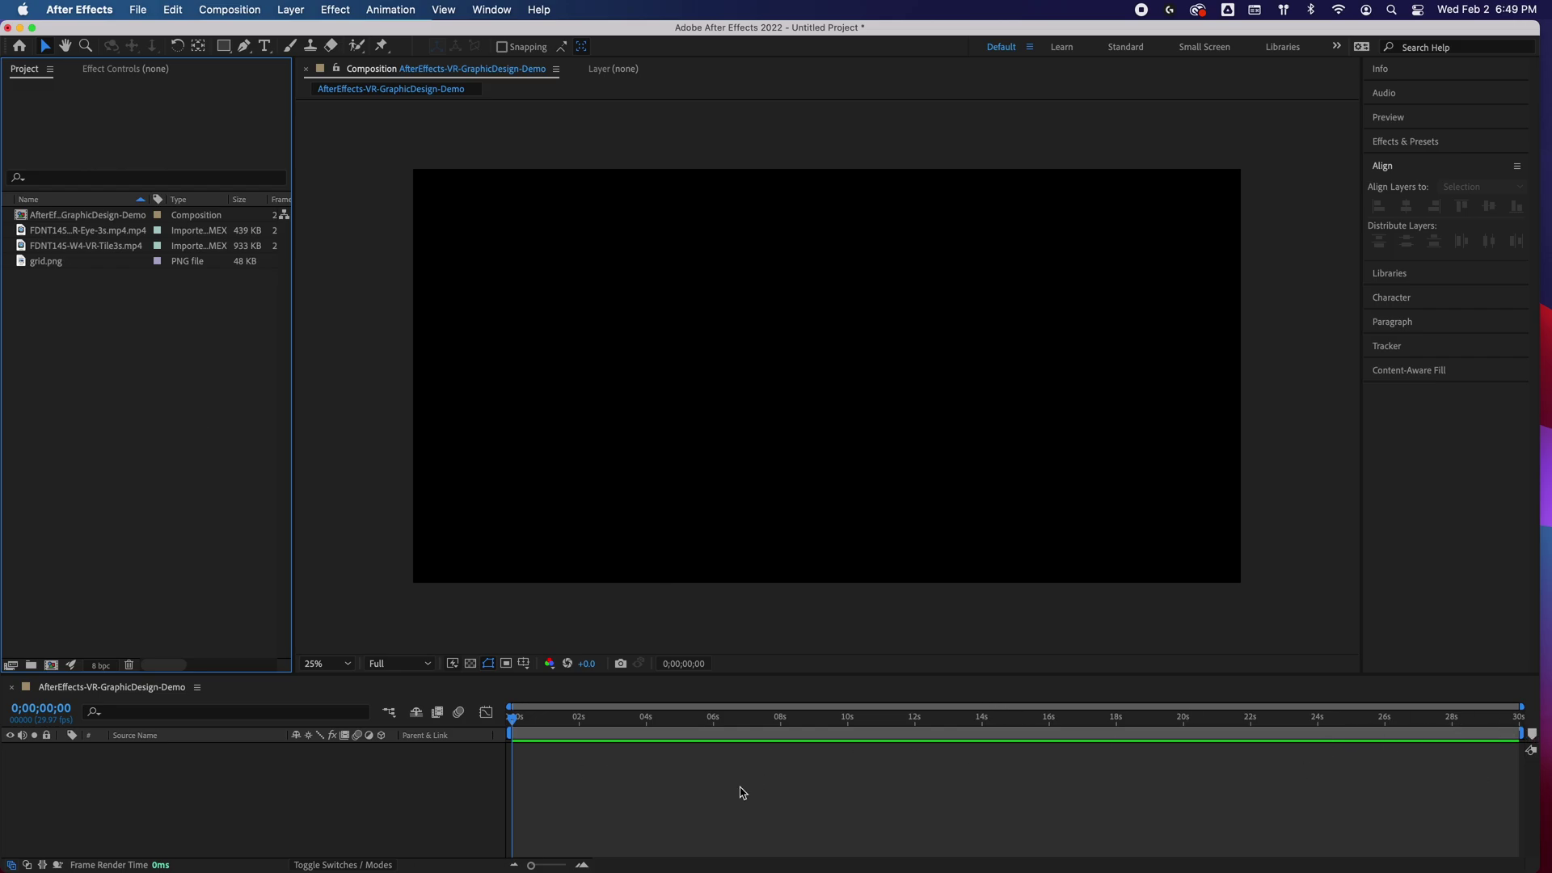
Set the viewer to 50% and add FDNT145-W4-VR-Tile3s.mp4 to the composition
mouse_move(532, 866)
mouse_down()
mouse_move(562, 866)
mouse_move(531, 865)
mouse_up()
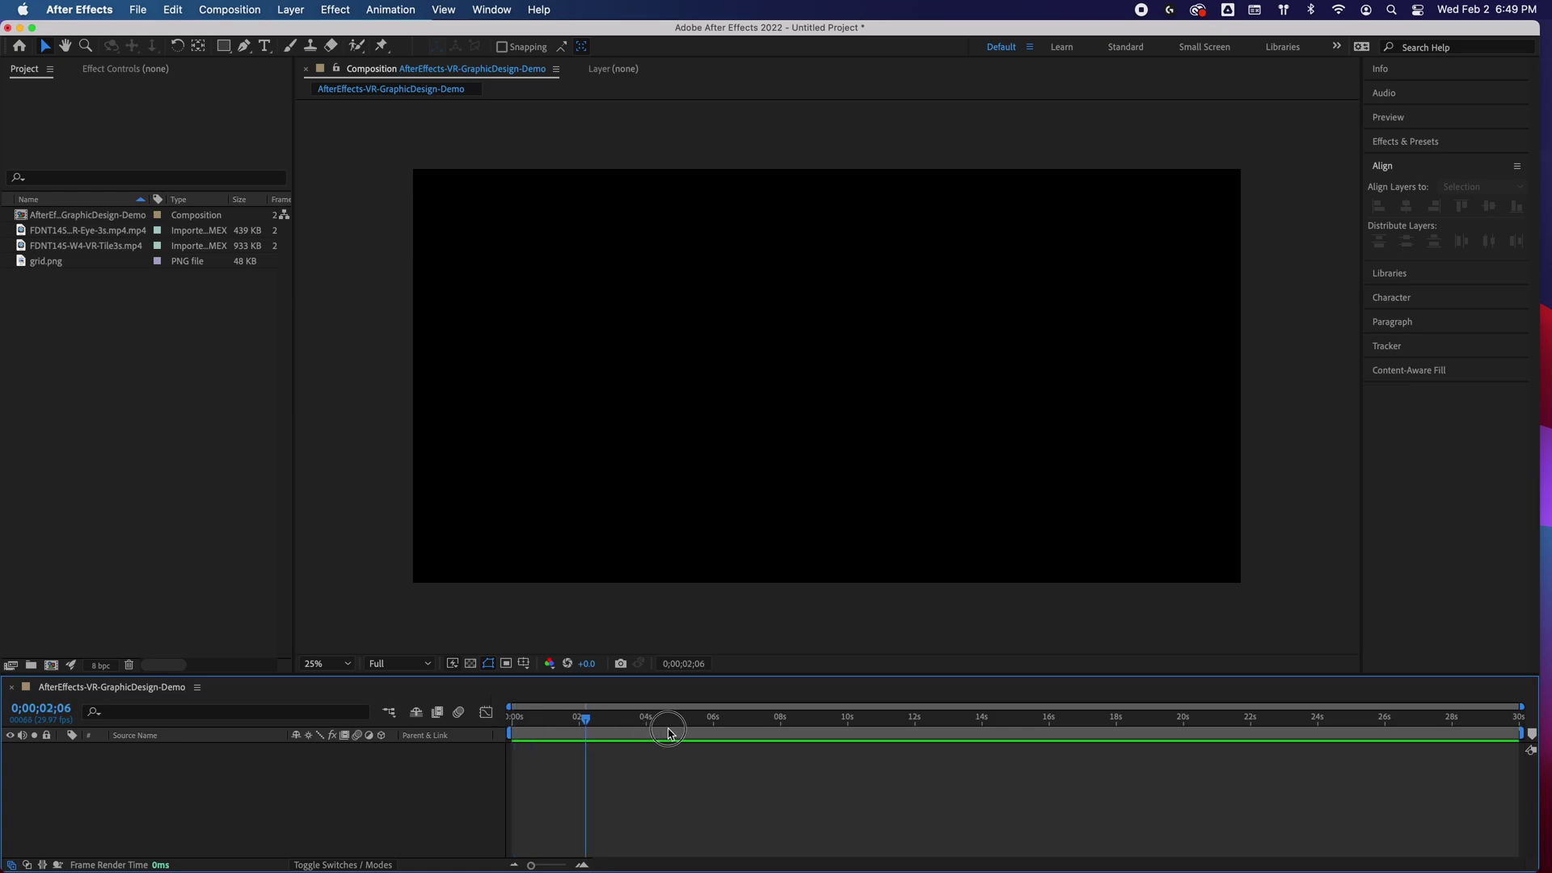
key(period)
click(121, 245)
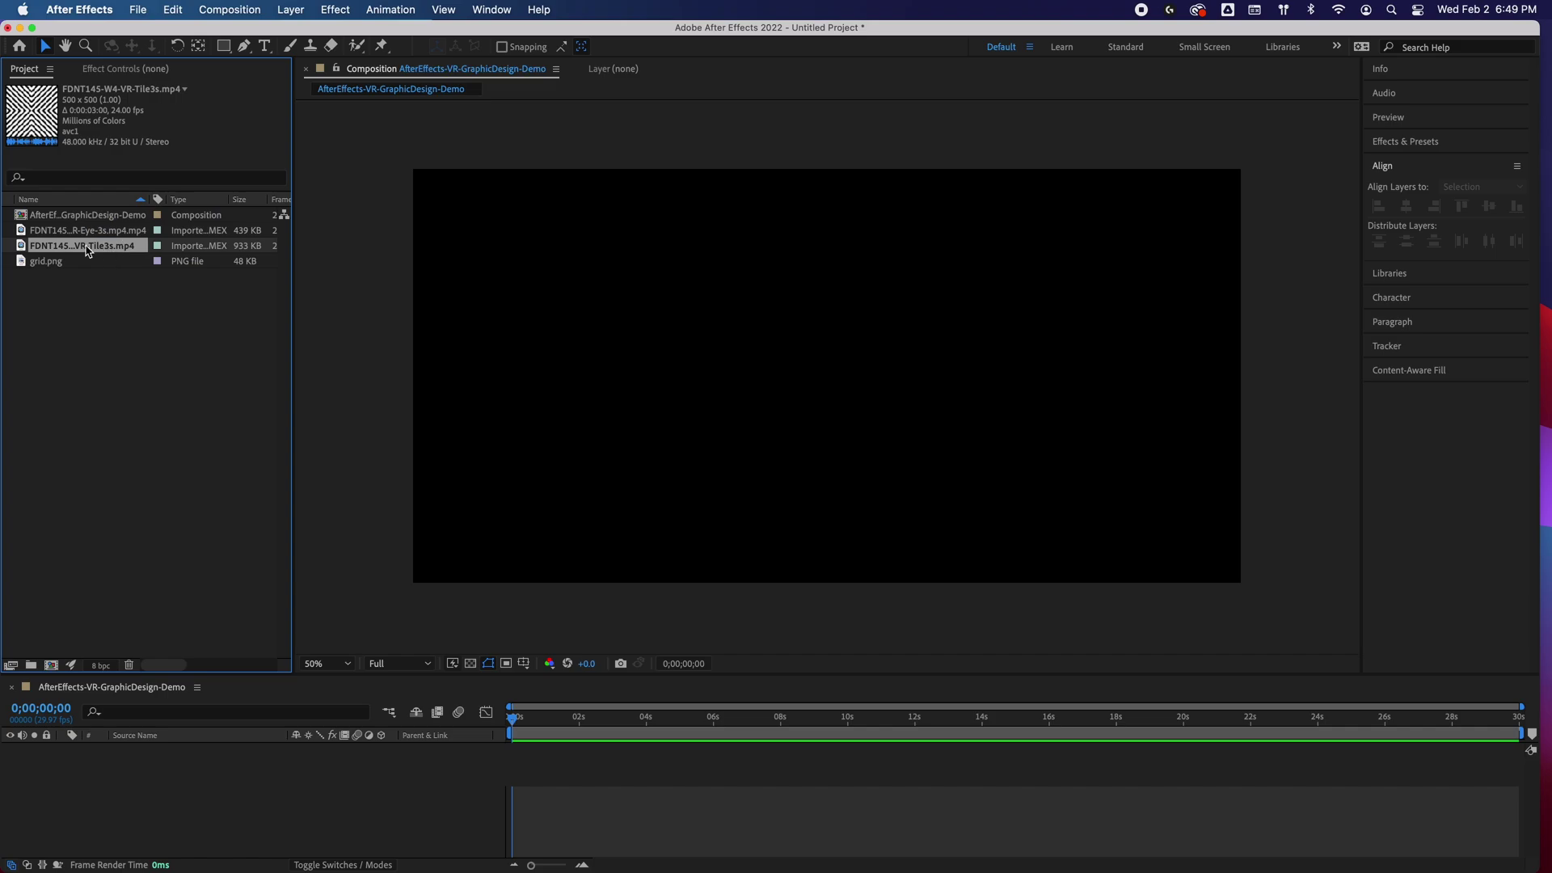
drag(22, 252, 159, 824)
Move the tile toward the upper left, then delete it and drag the Tile3s footage in again
drag(785, 398, 453, 253)
key(Delete)
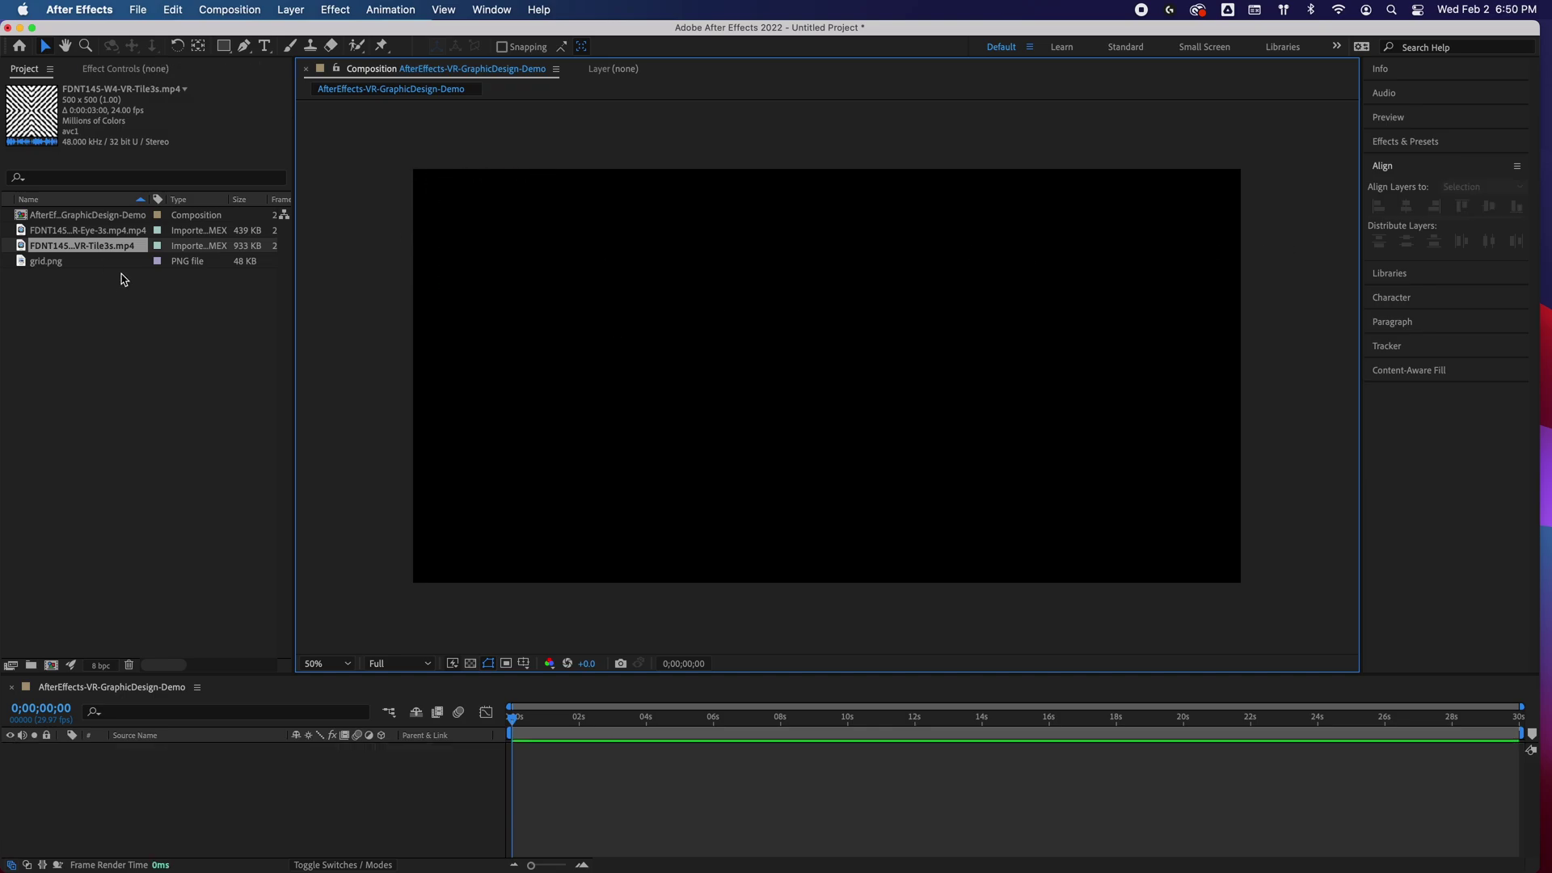
drag(105, 253, 191, 798)
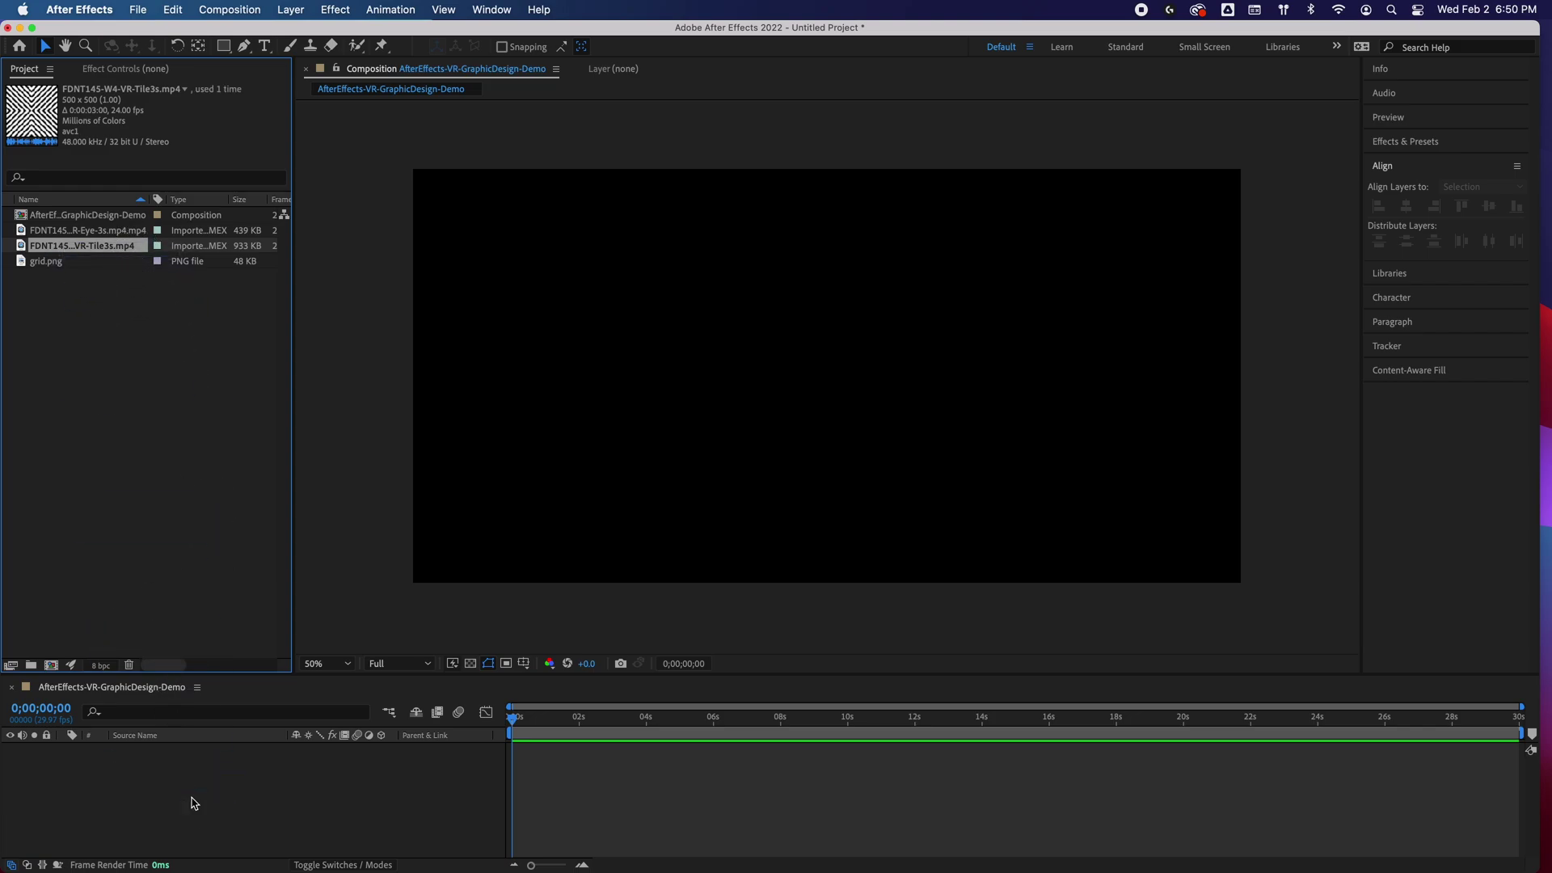
Nudge the tile toward the upper left, reset the workspace to default, and enlarge the composition view
drag(846, 414, 636, 353)
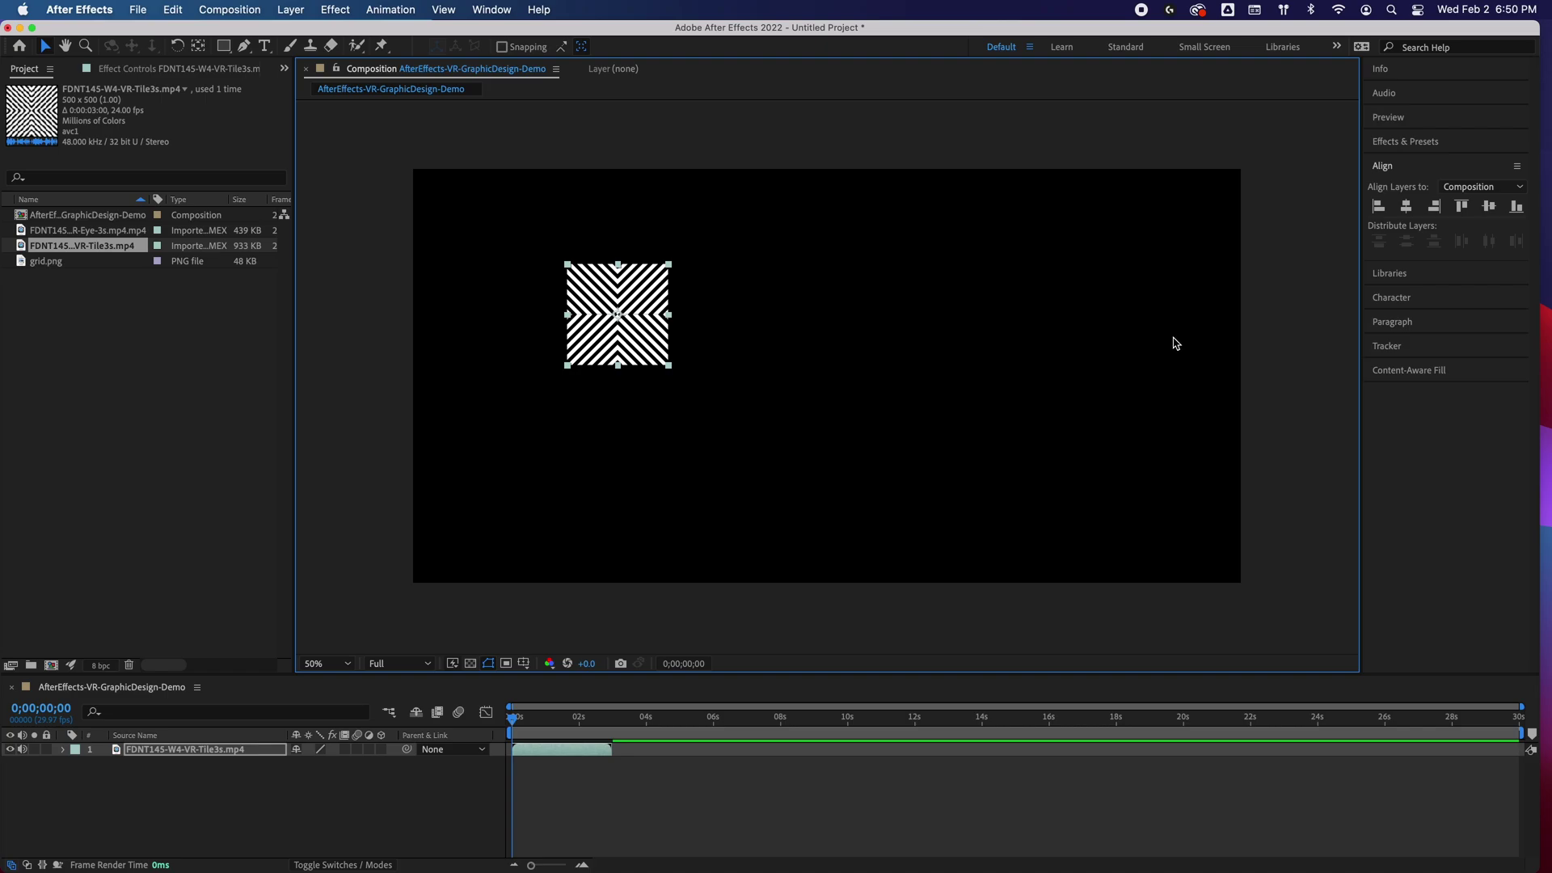
click(1379, 207)
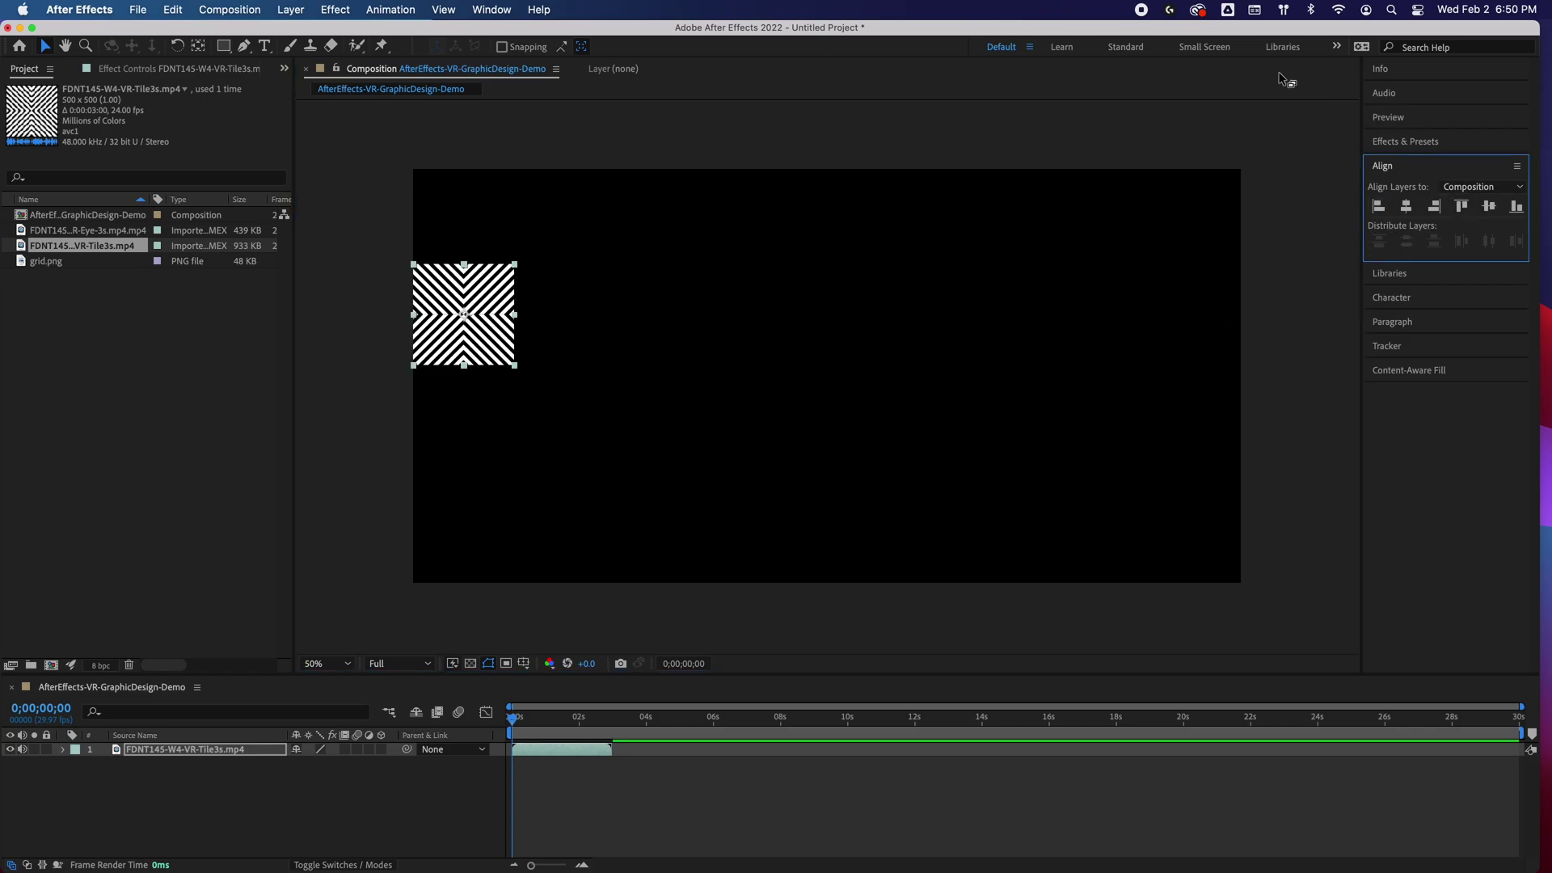
click(492, 11)
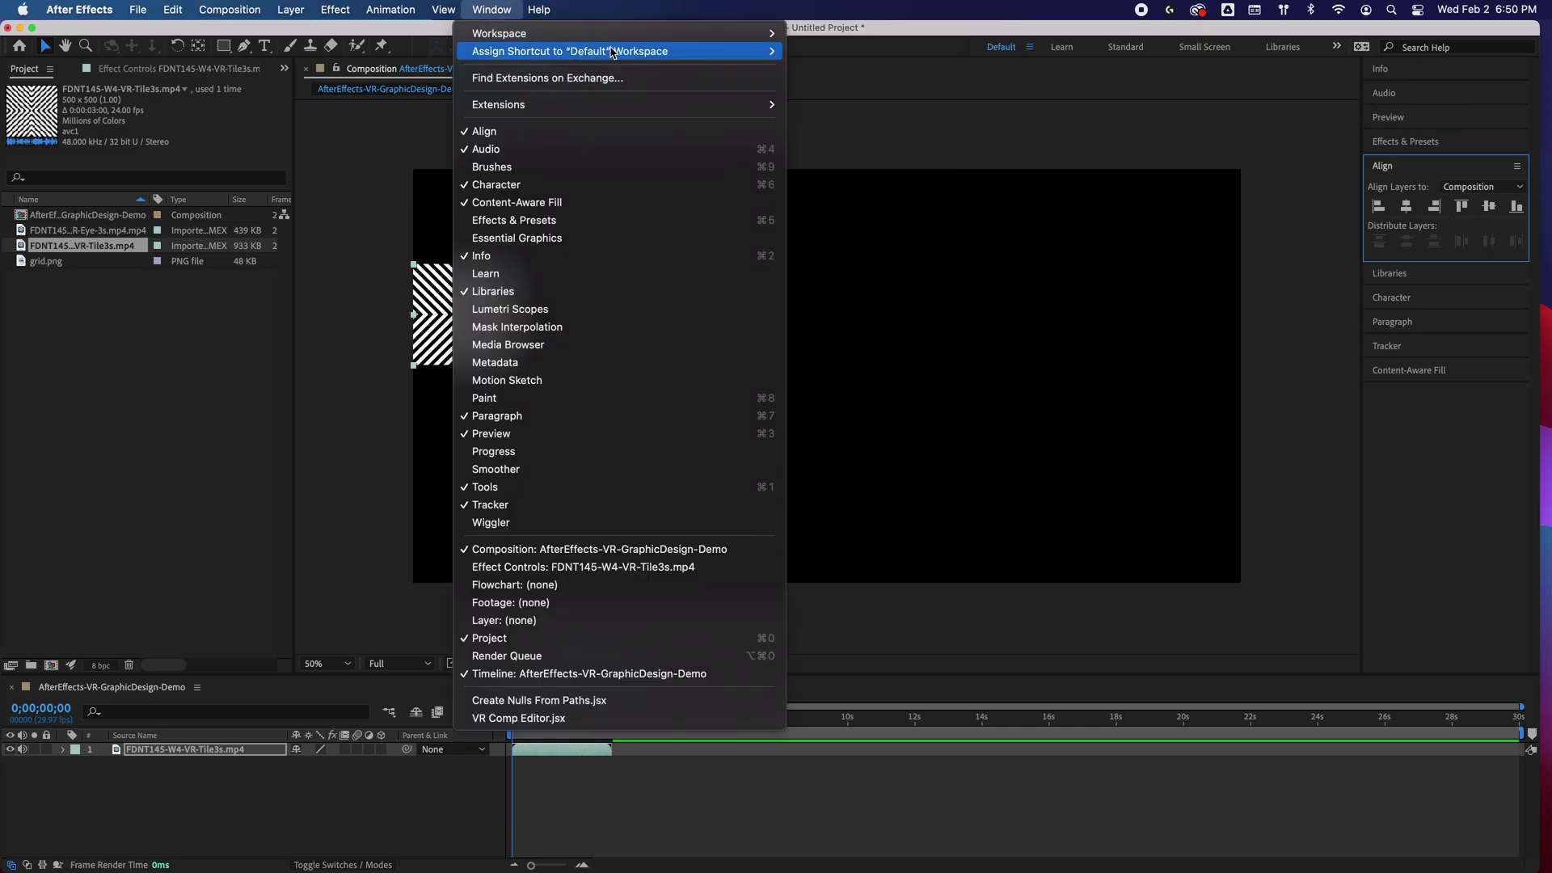
mouse_move(687, 33)
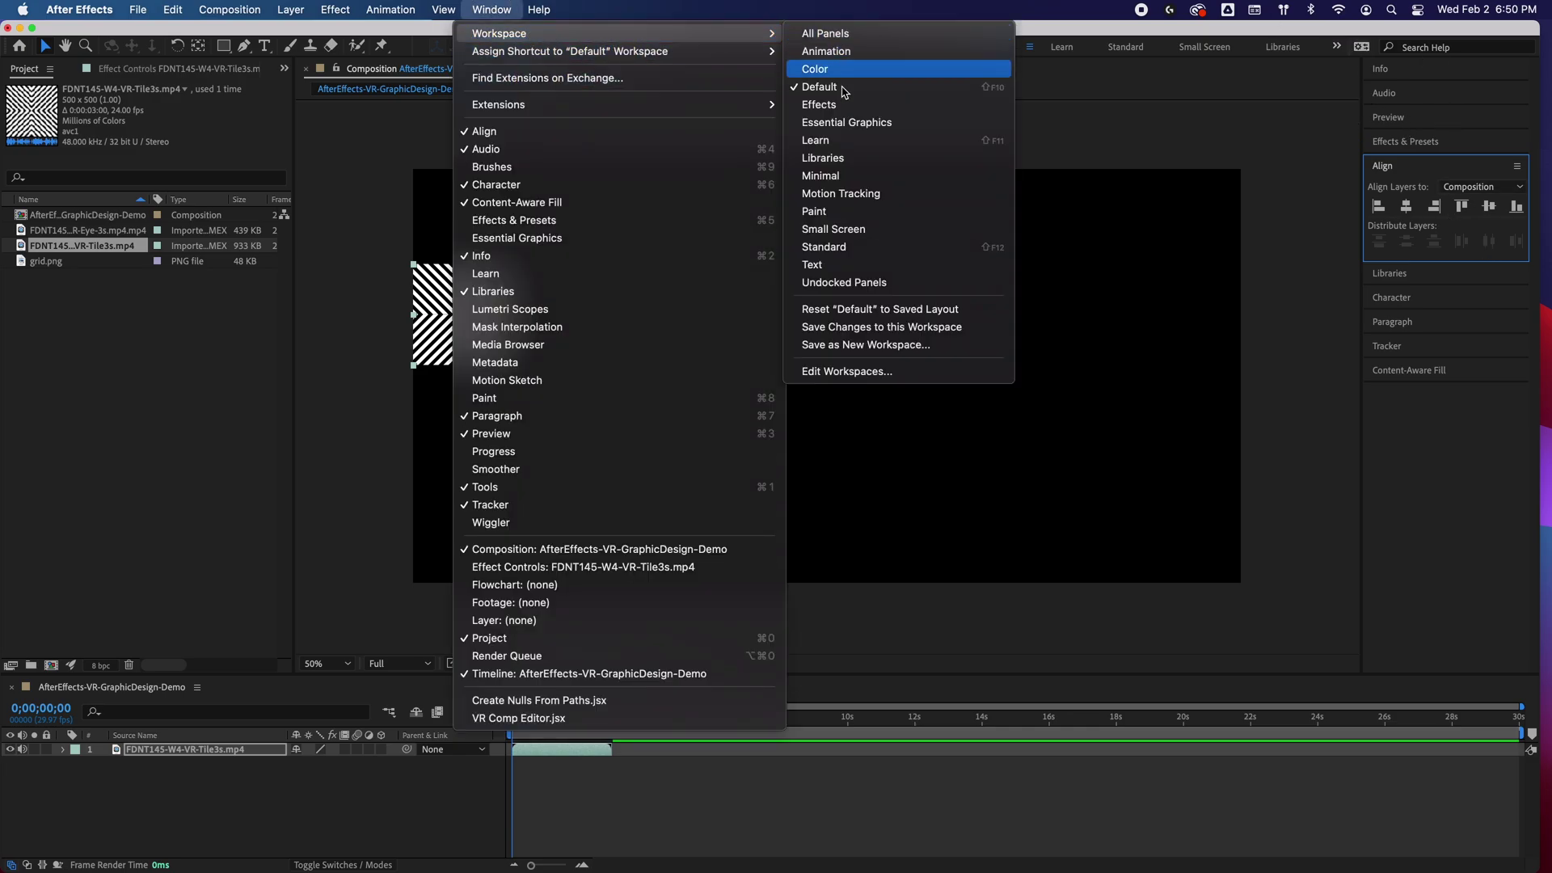
click(899, 316)
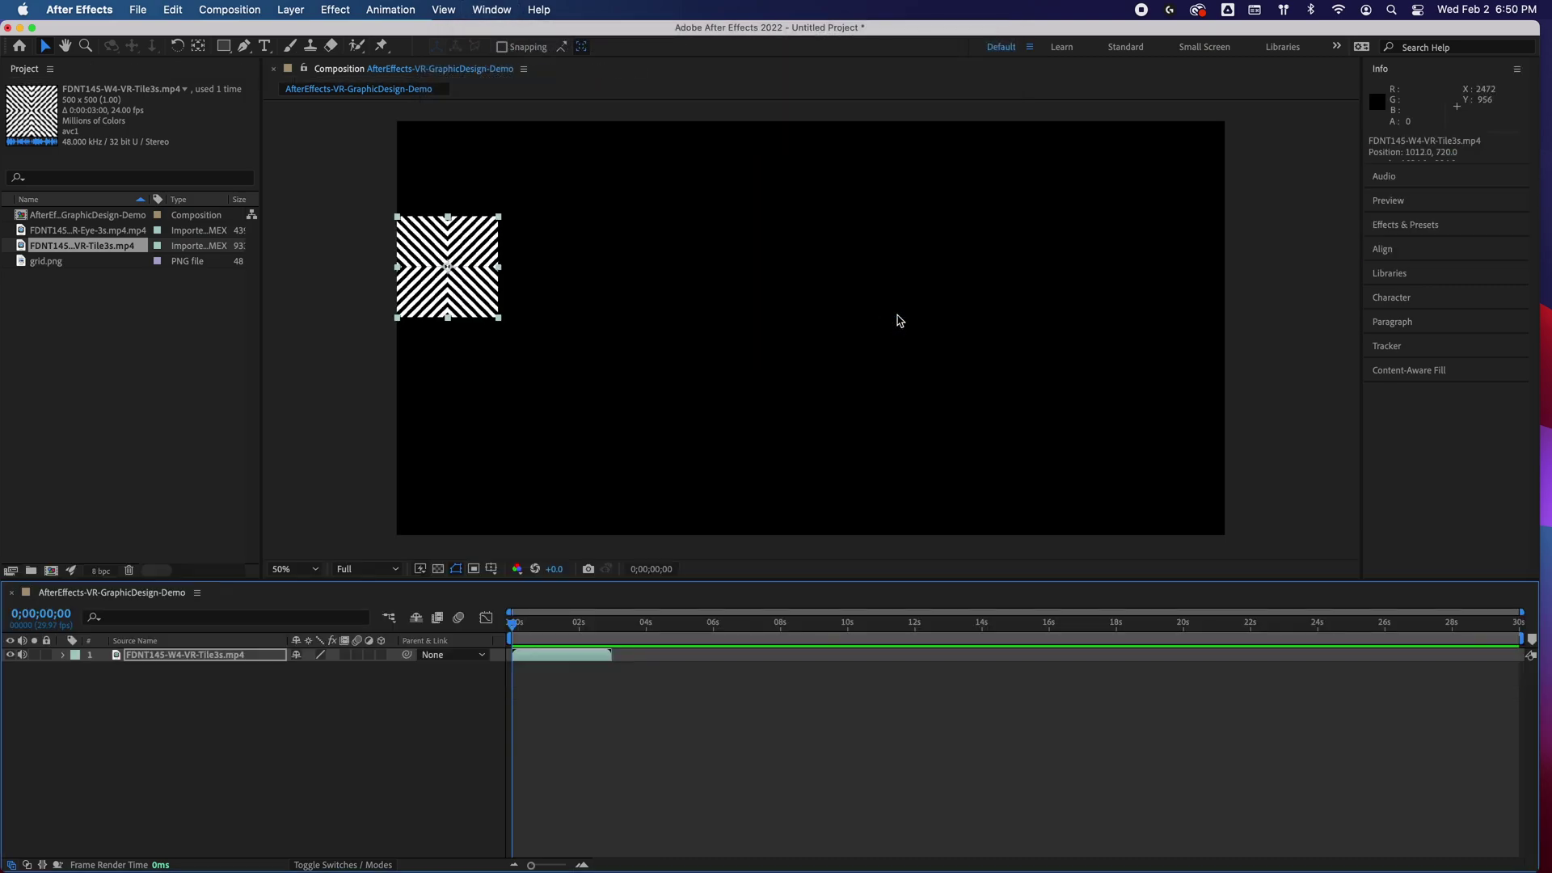
drag(577, 581, 579, 699)
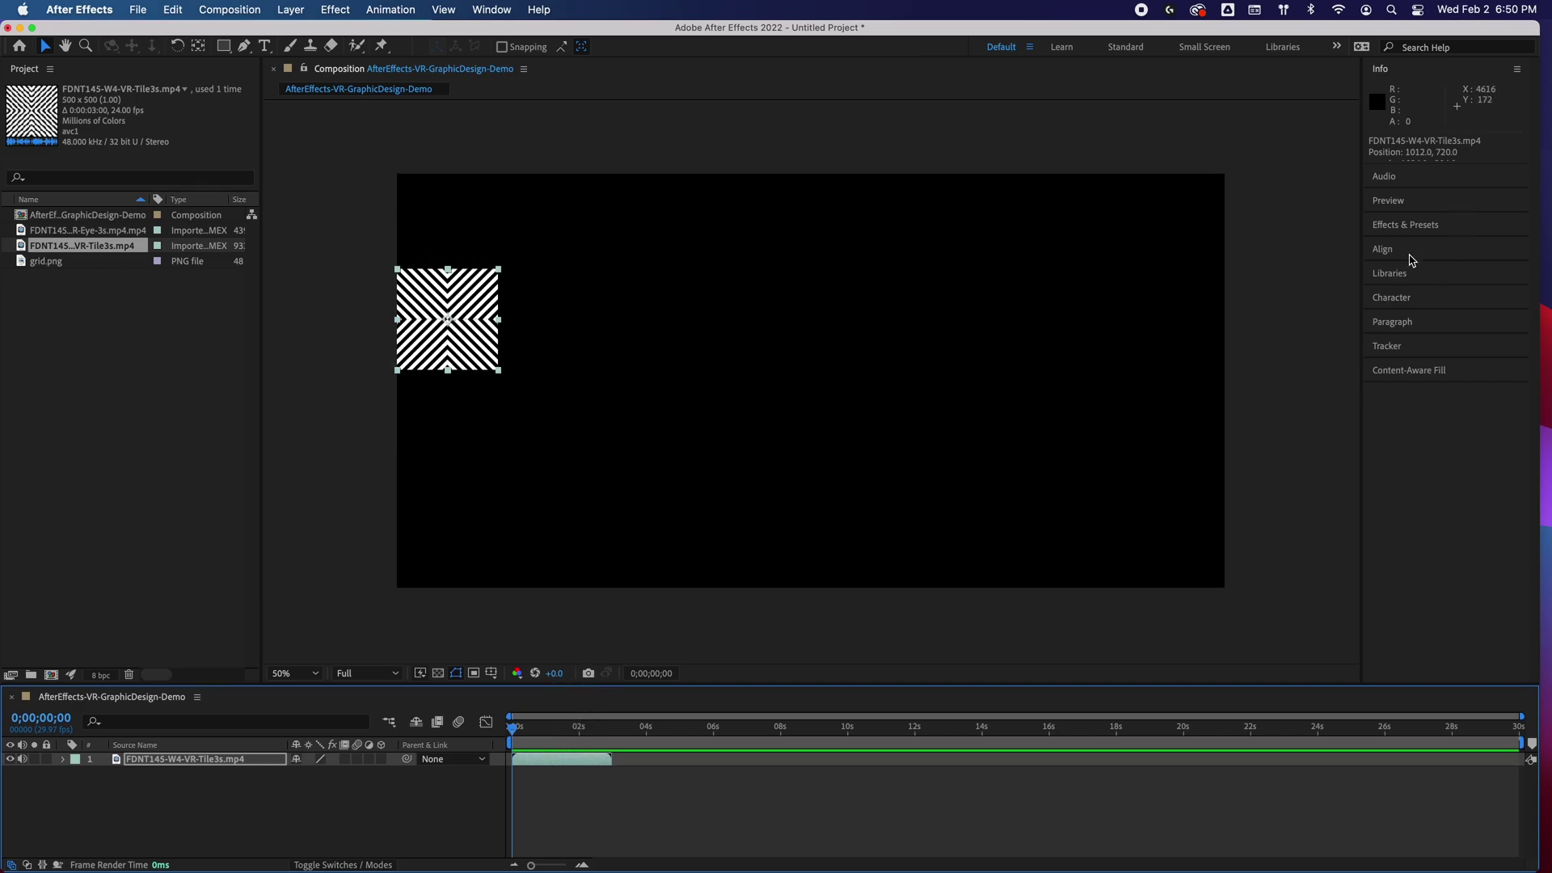
Align the tile to the composition's left and top edges with the Align panel
click(1407, 251)
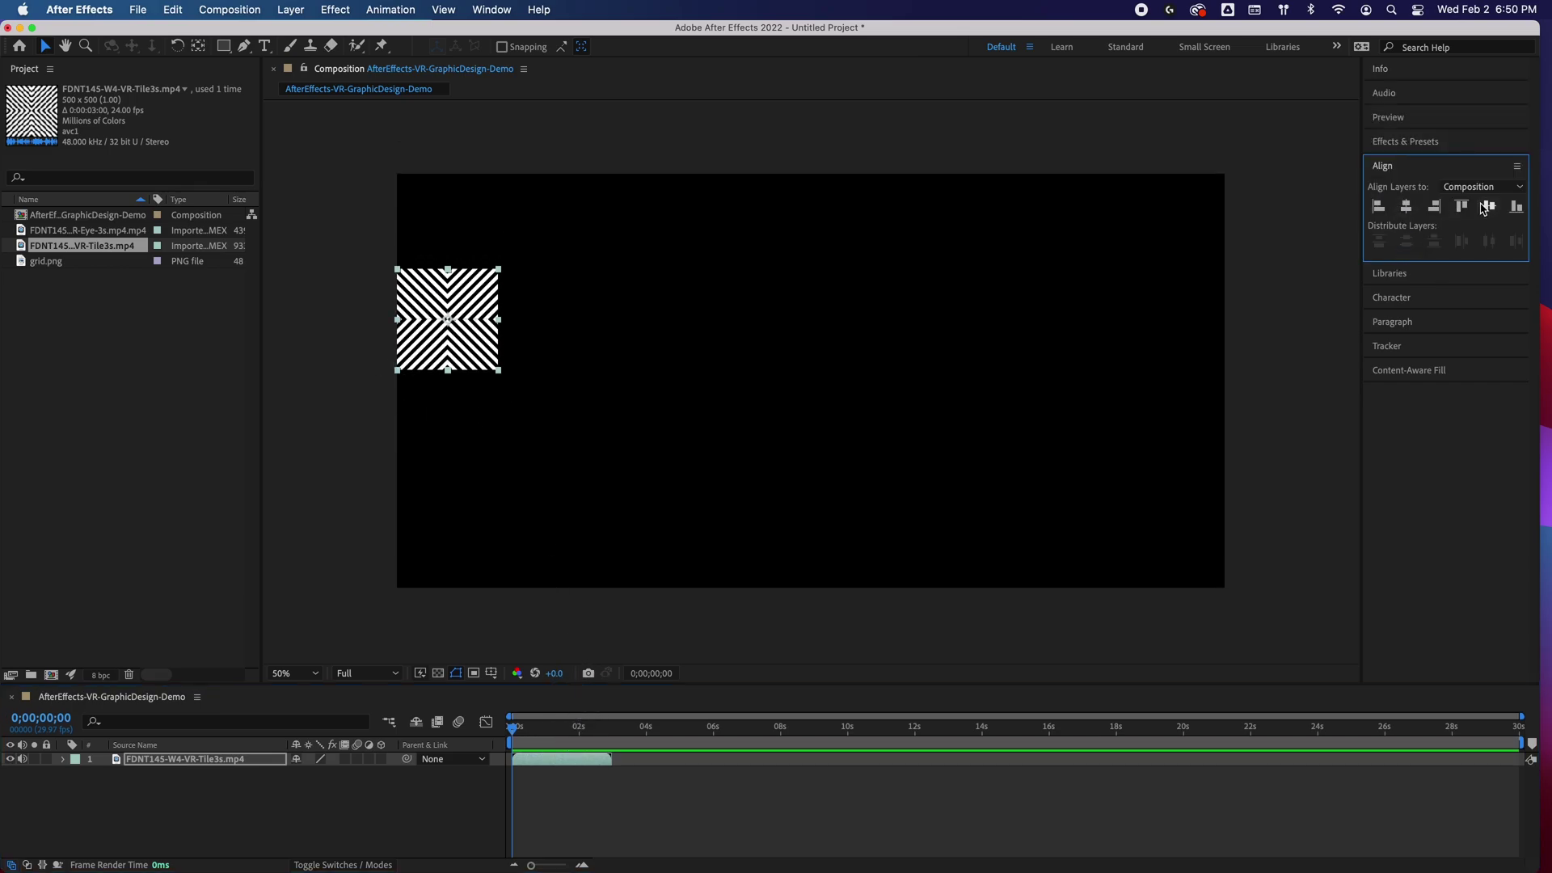
click(1467, 173)
click(1463, 173)
click(1486, 189)
click(1459, 221)
click(1407, 208)
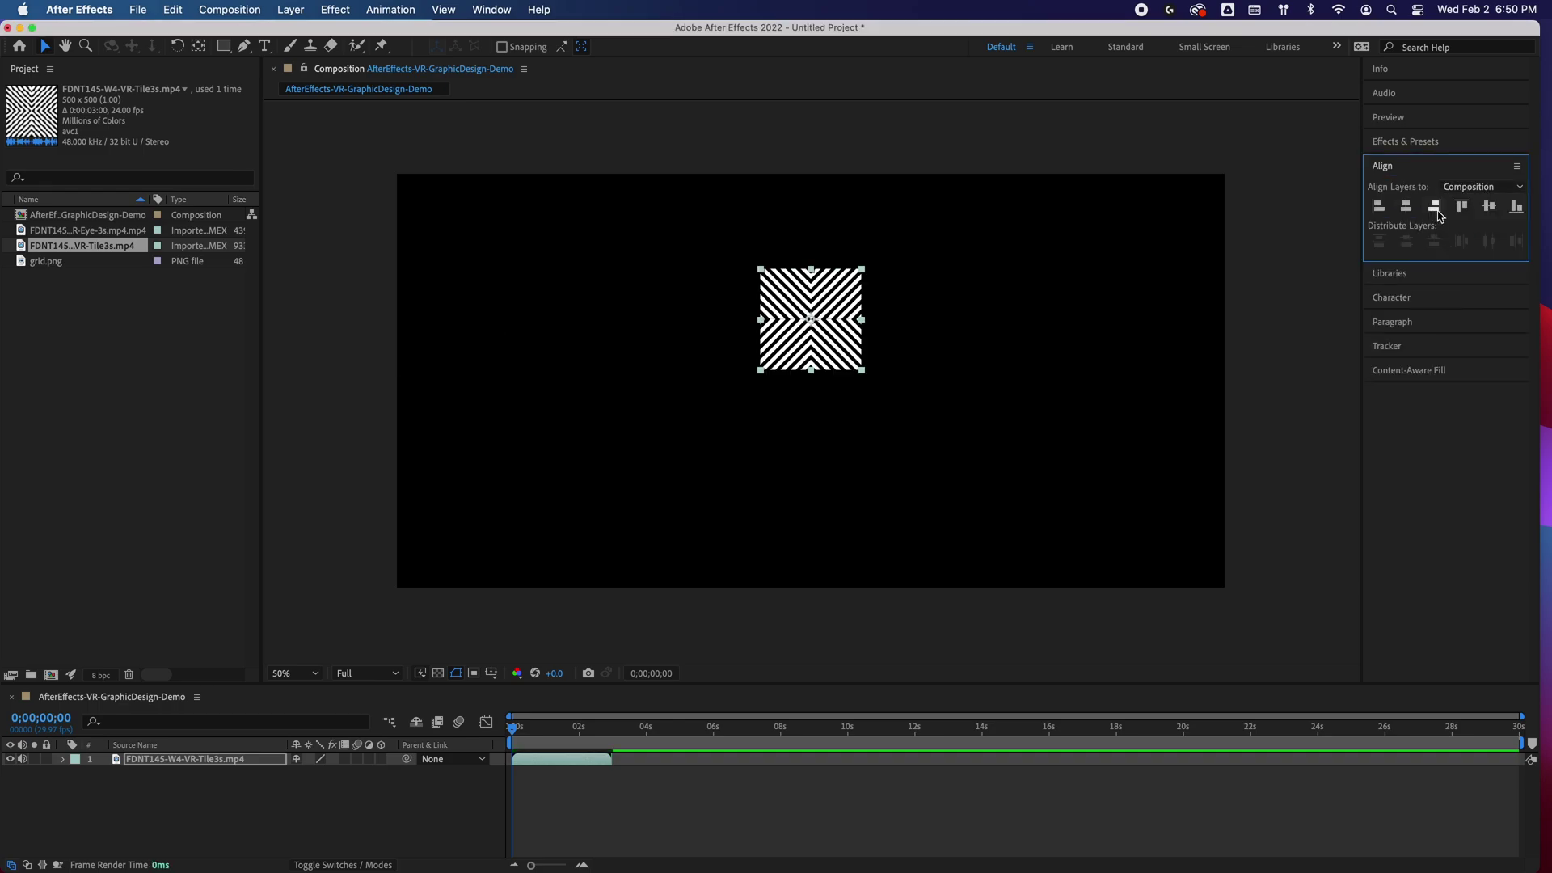
click(1380, 208)
click(1462, 208)
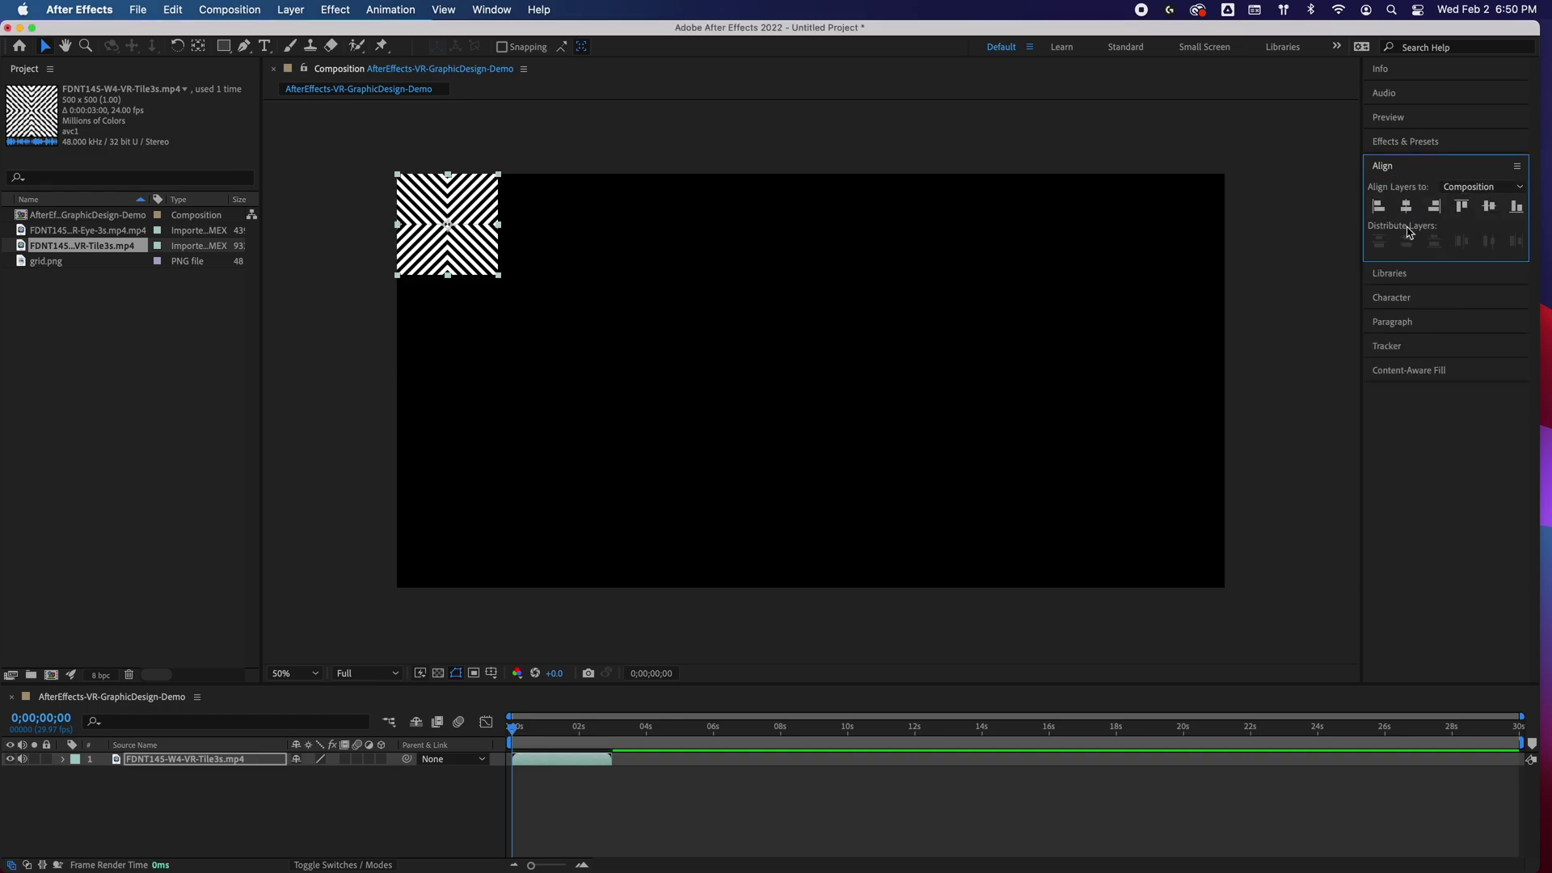
click(698, 325)
click(181, 764)
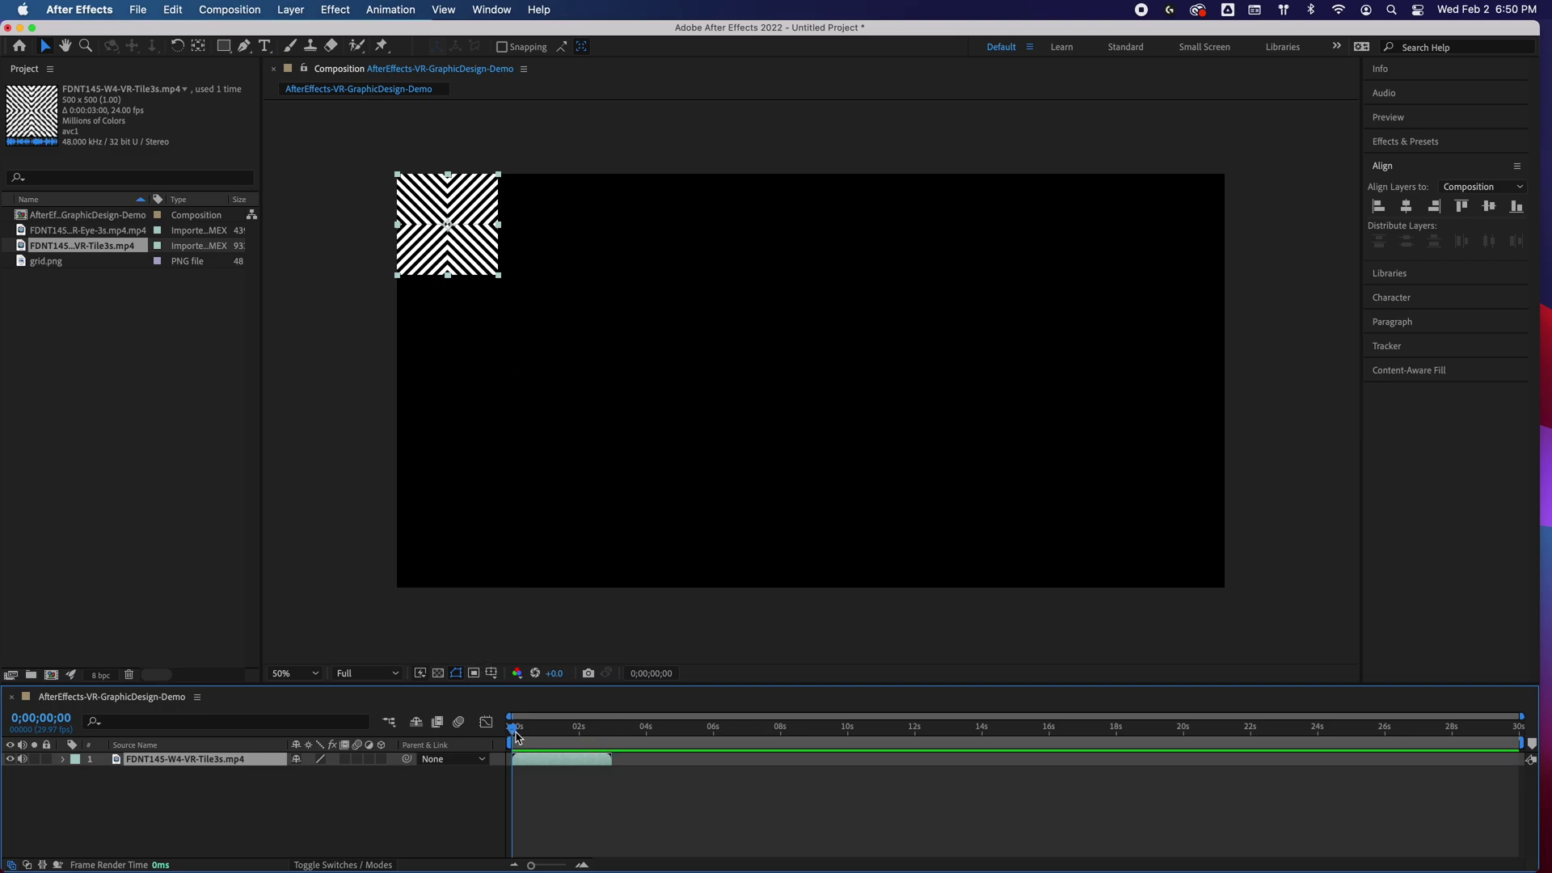
Play and stop a preview, then scrub partway into the clip to check the tile
key(space)
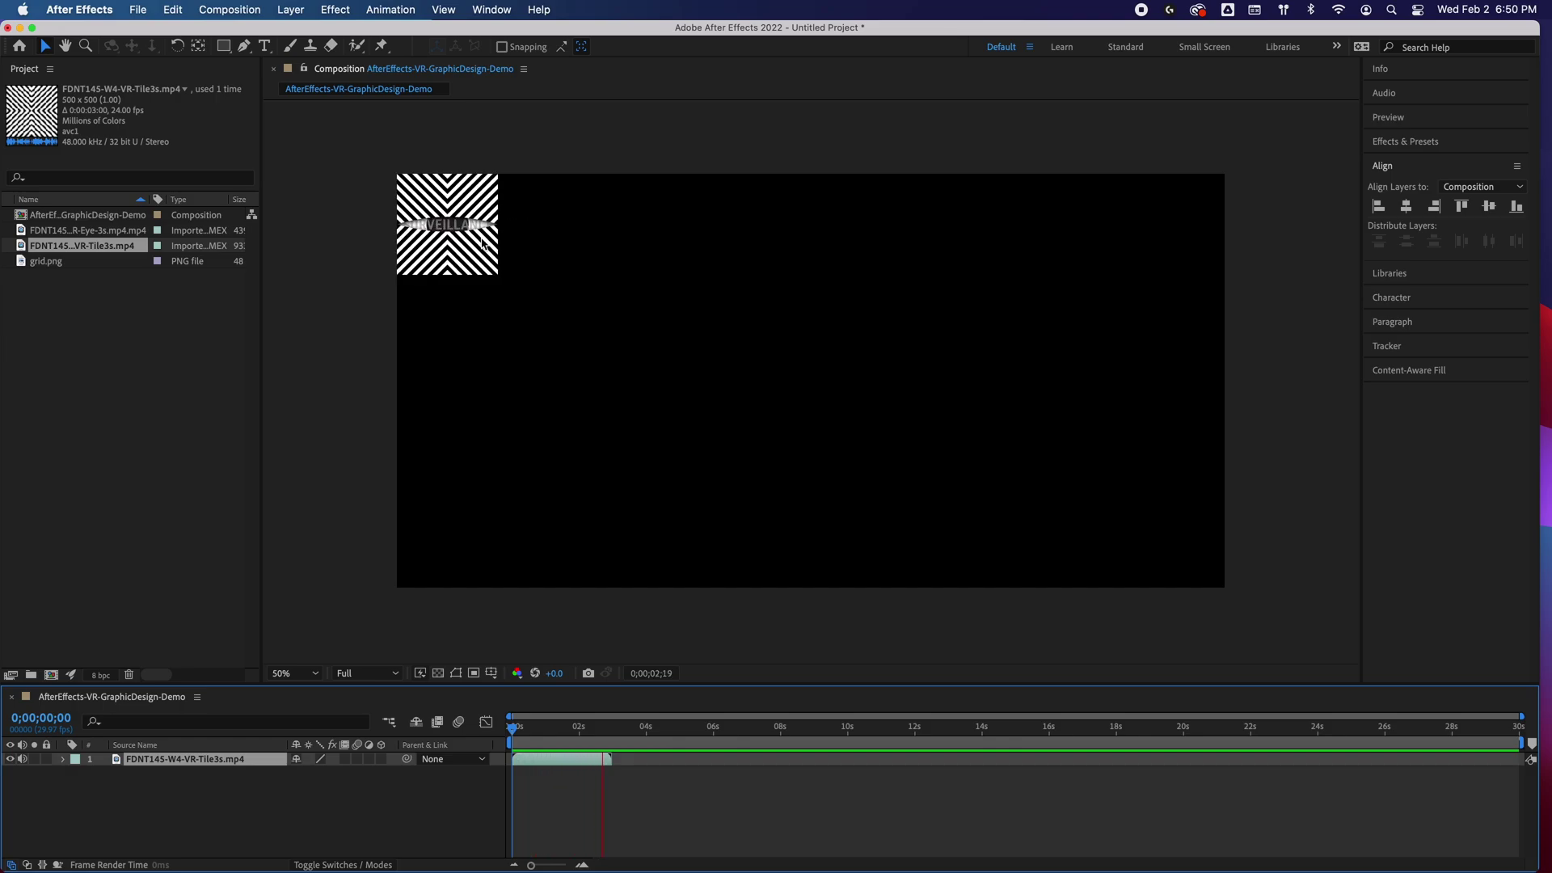
key(space)
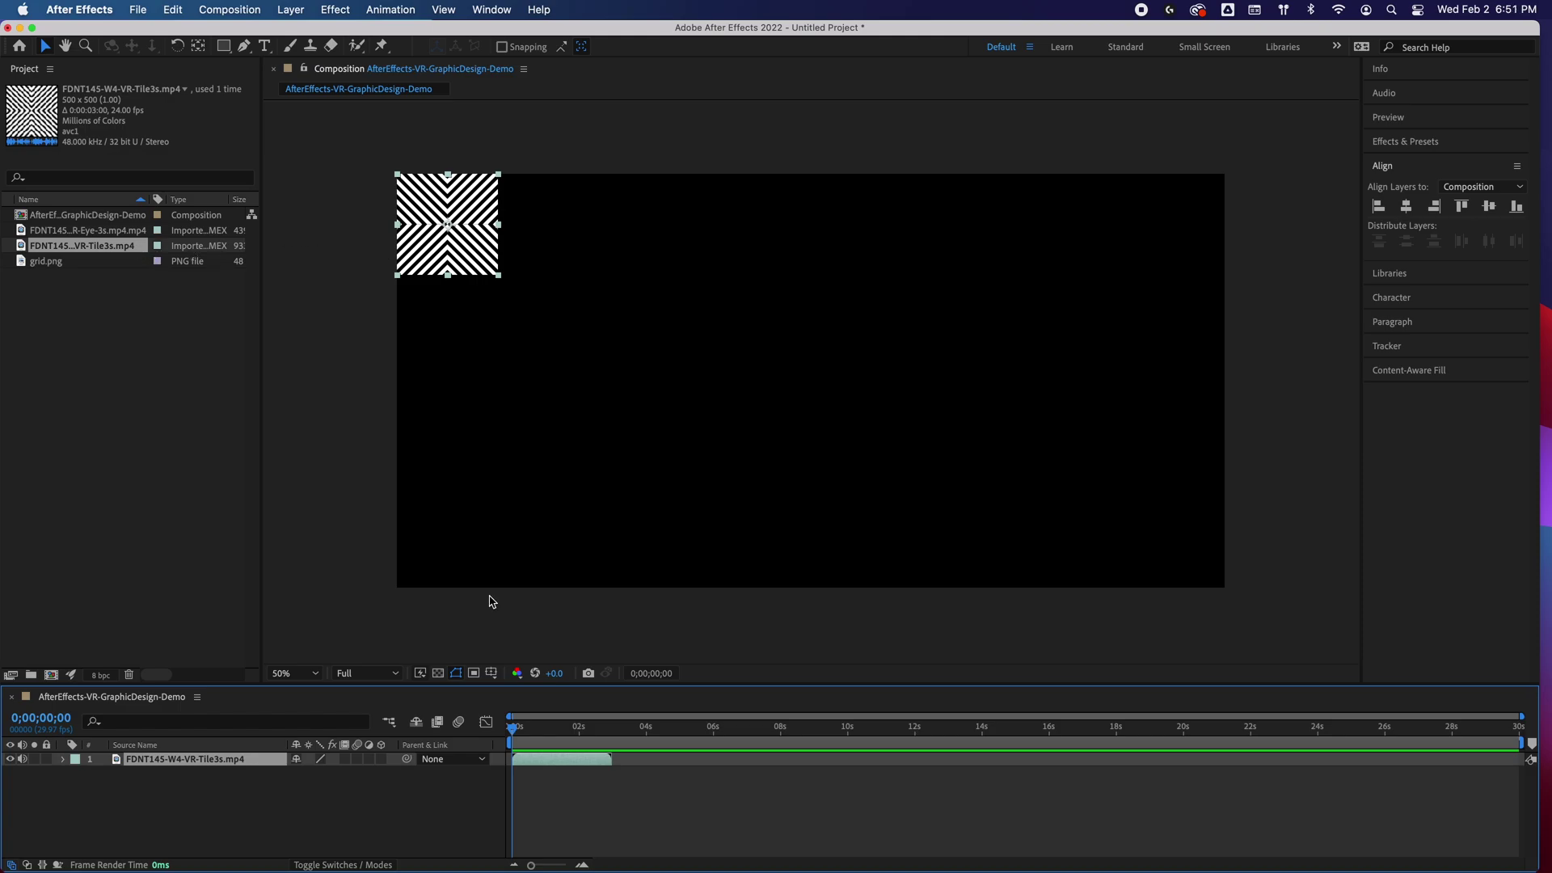
drag(513, 729, 368, 726)
Set the Tile3s footage to loop 10 times and stretch its layer across the 30-second timeline
right_click(104, 250)
mouse_move(201, 371)
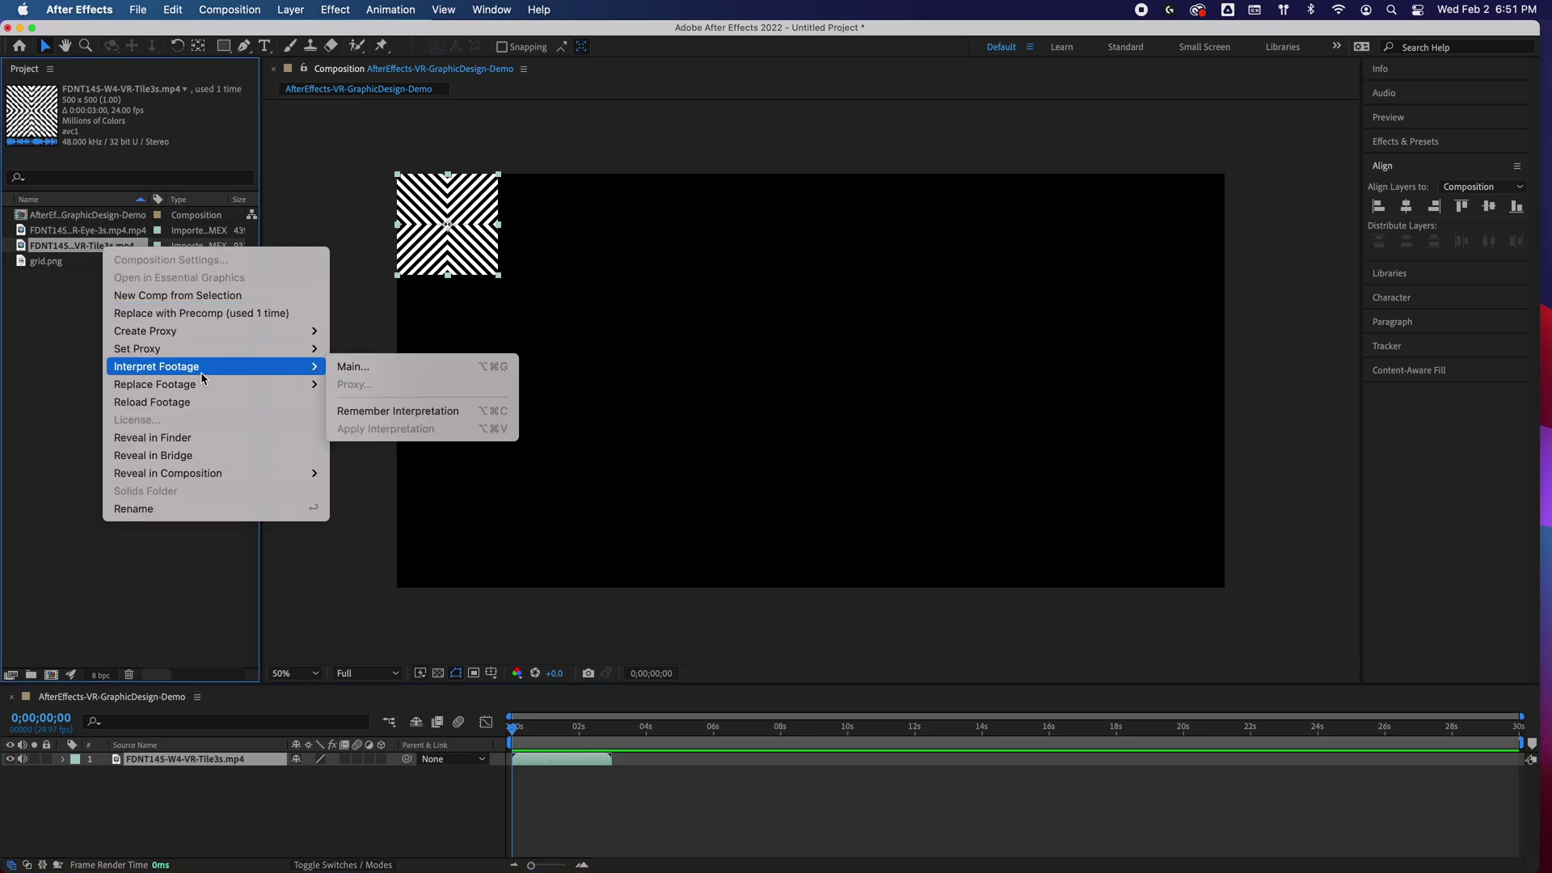
click(366, 369)
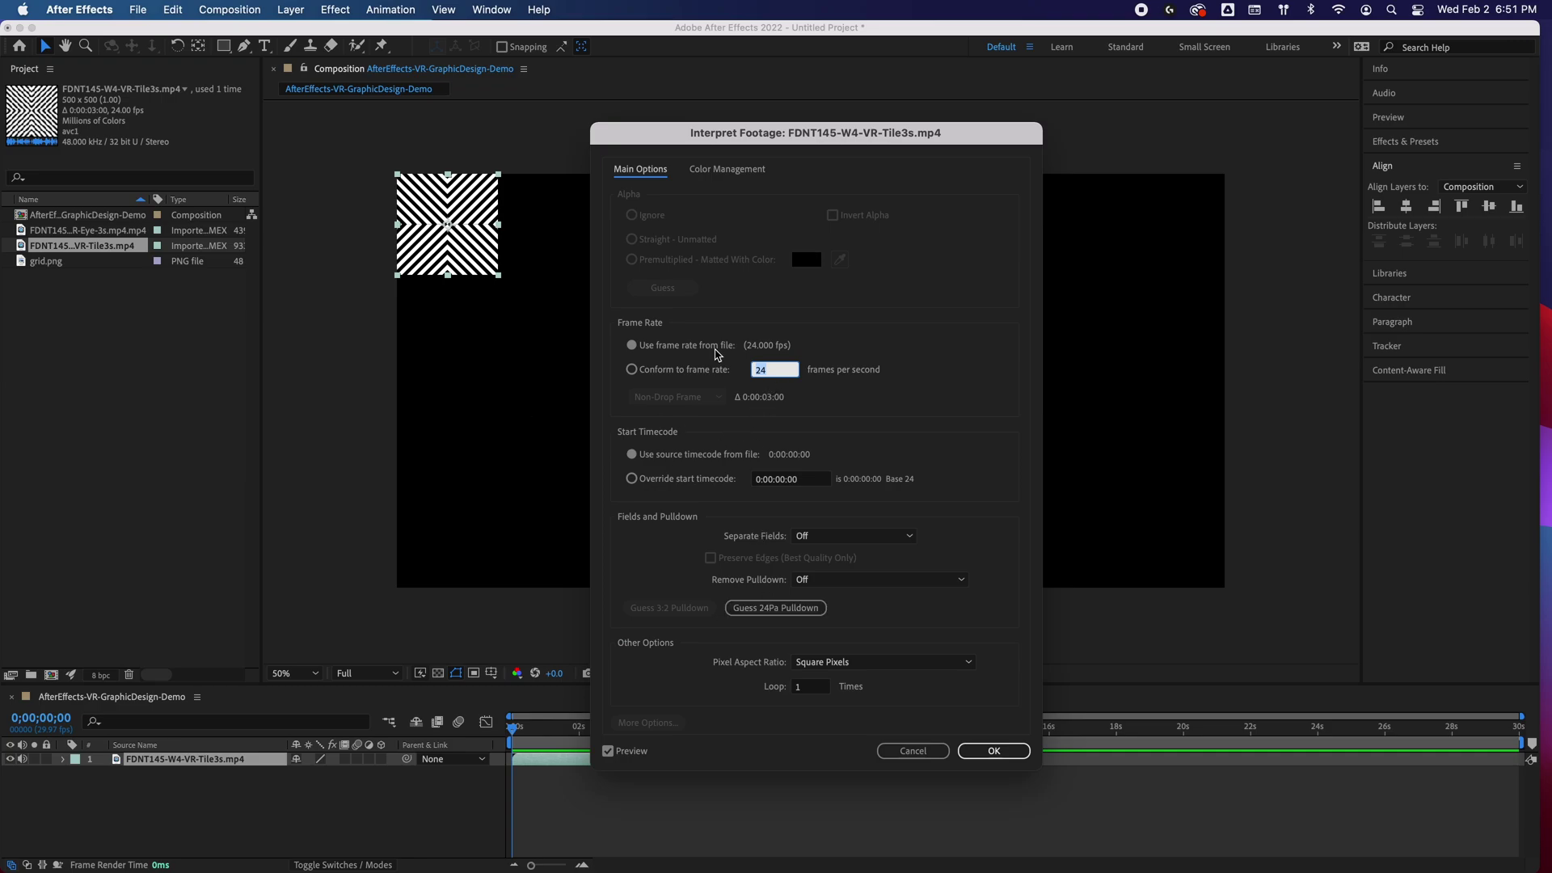
click(823, 687)
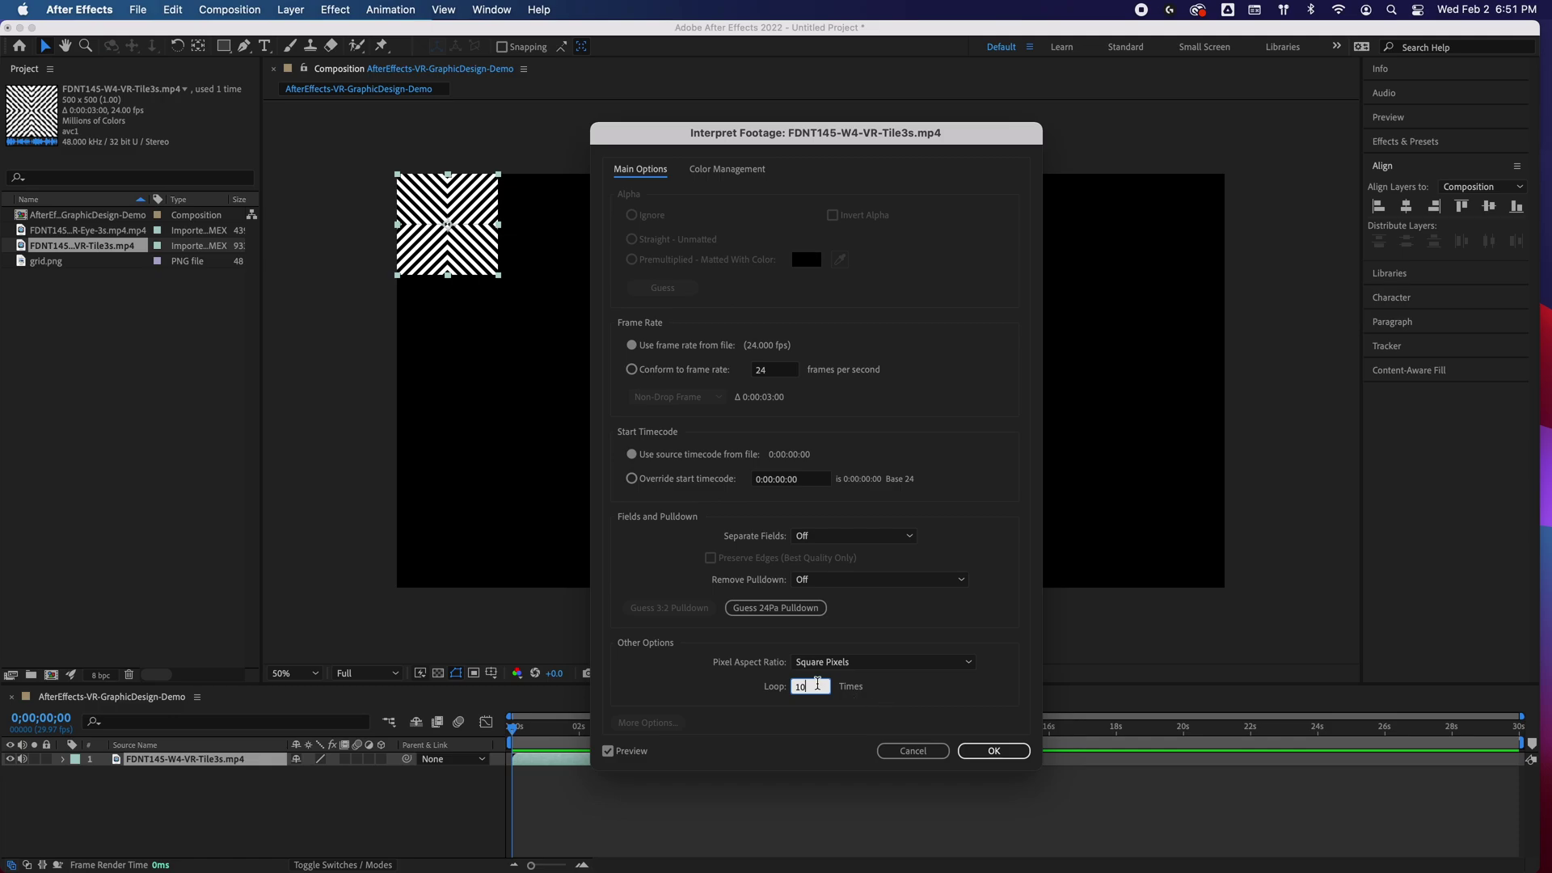
text(0)
click(994, 751)
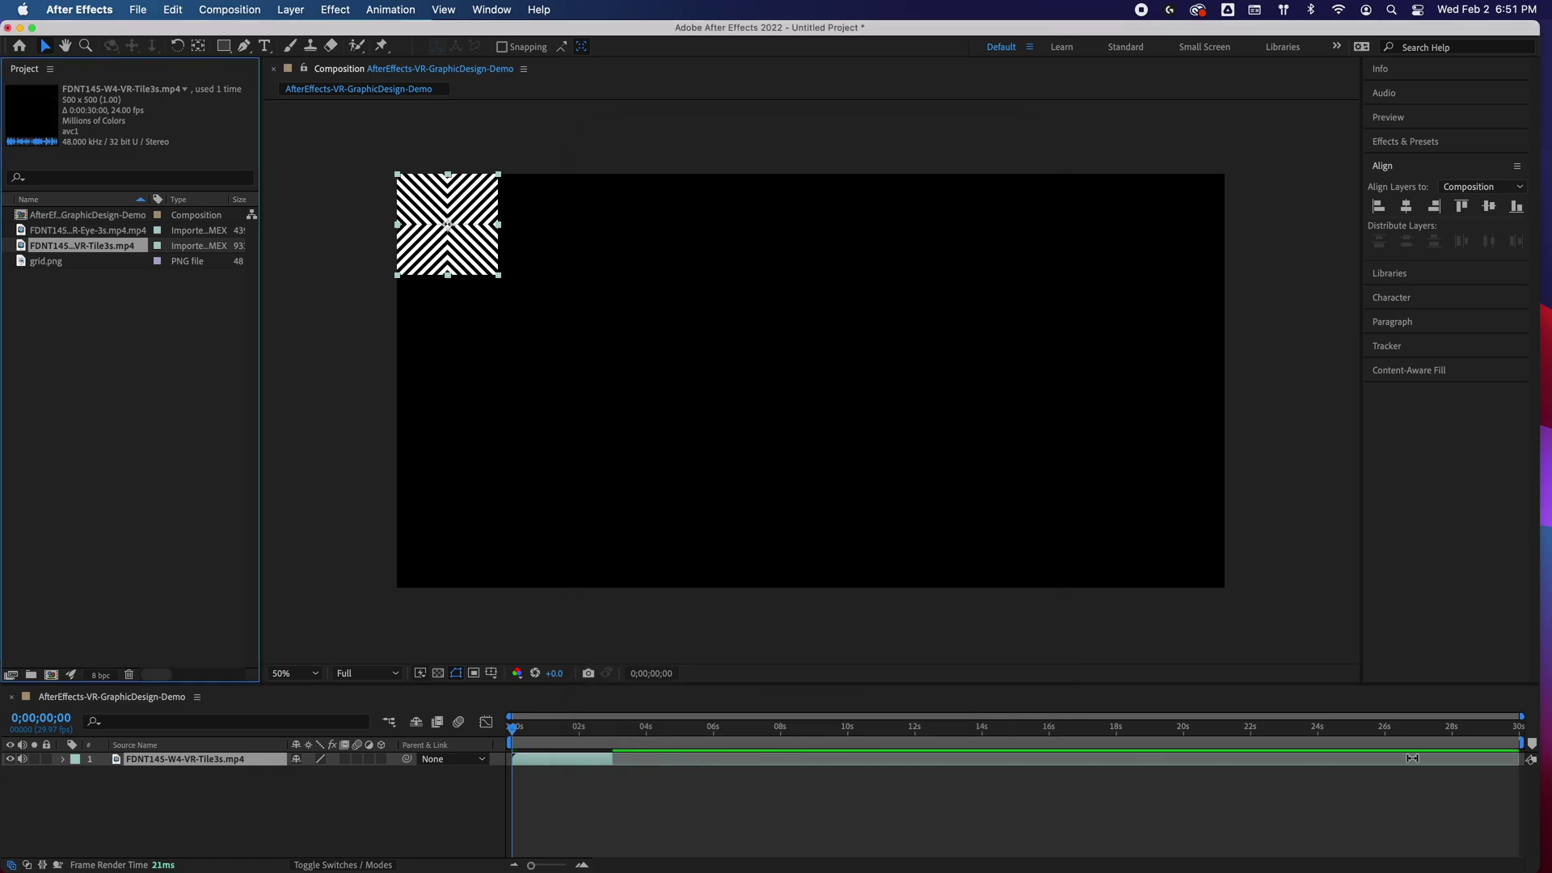
drag(612, 760, 1518, 764)
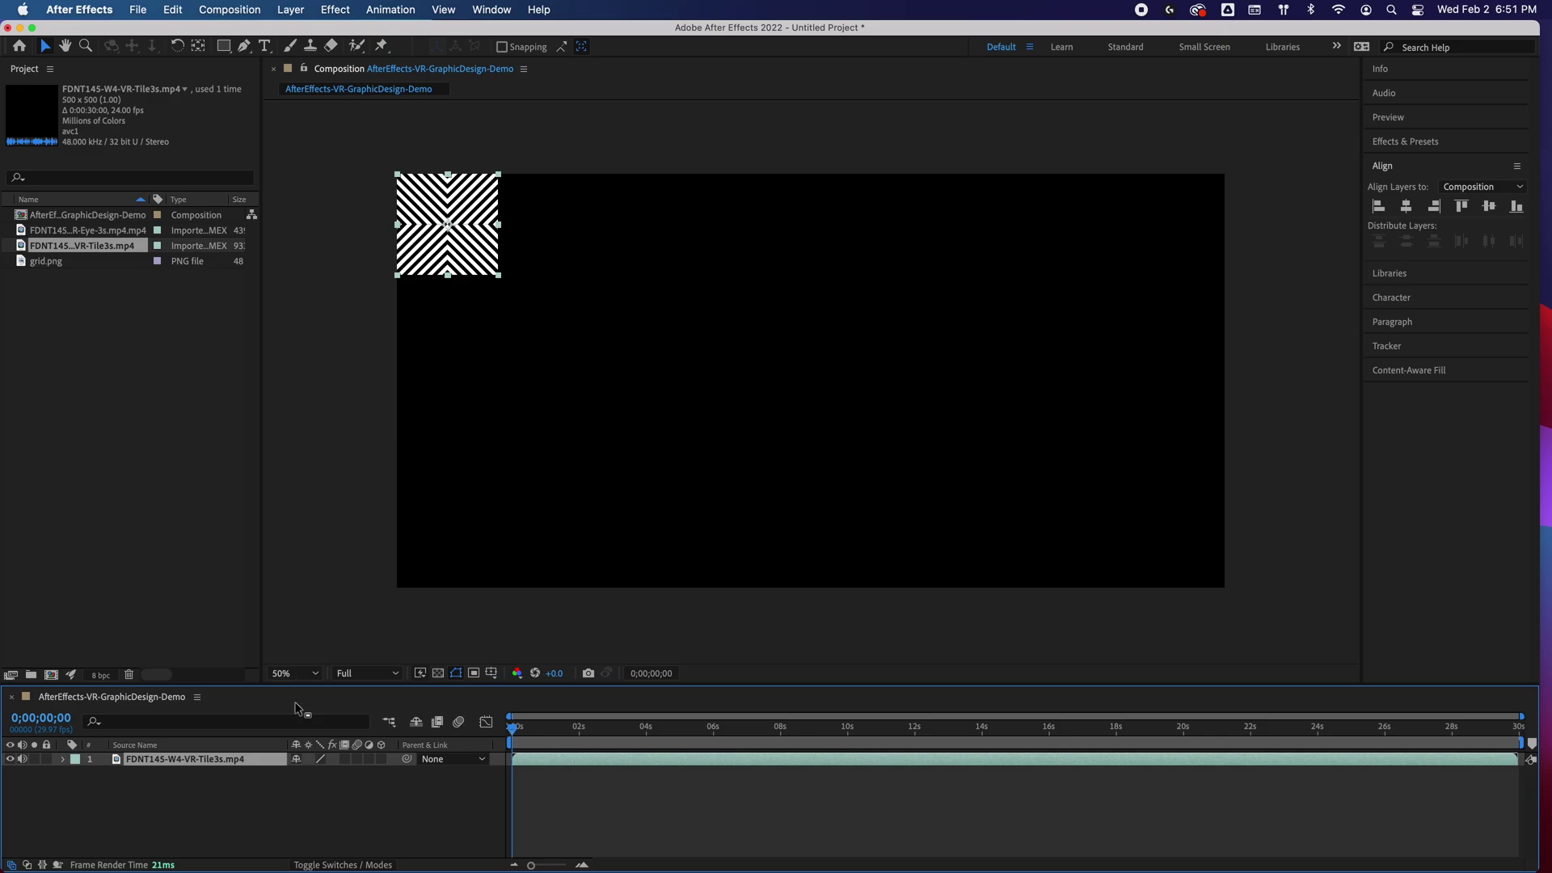
Add the looping Tile3s footage as a new layer and delete the old short tile layer
drag(121, 246, 202, 787)
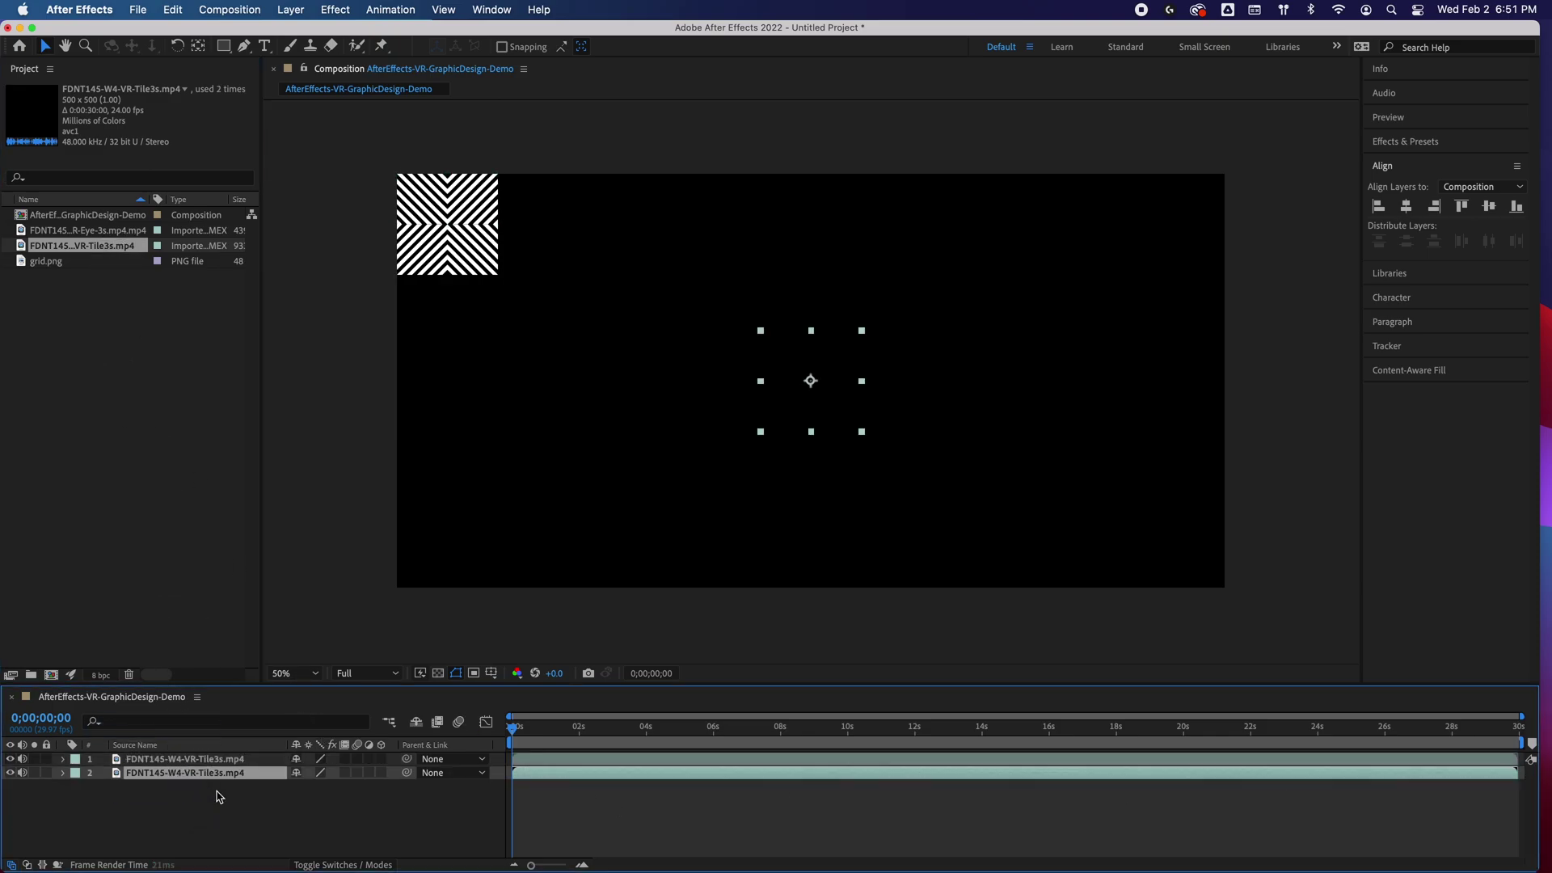
click(186, 761)
key(Delete)
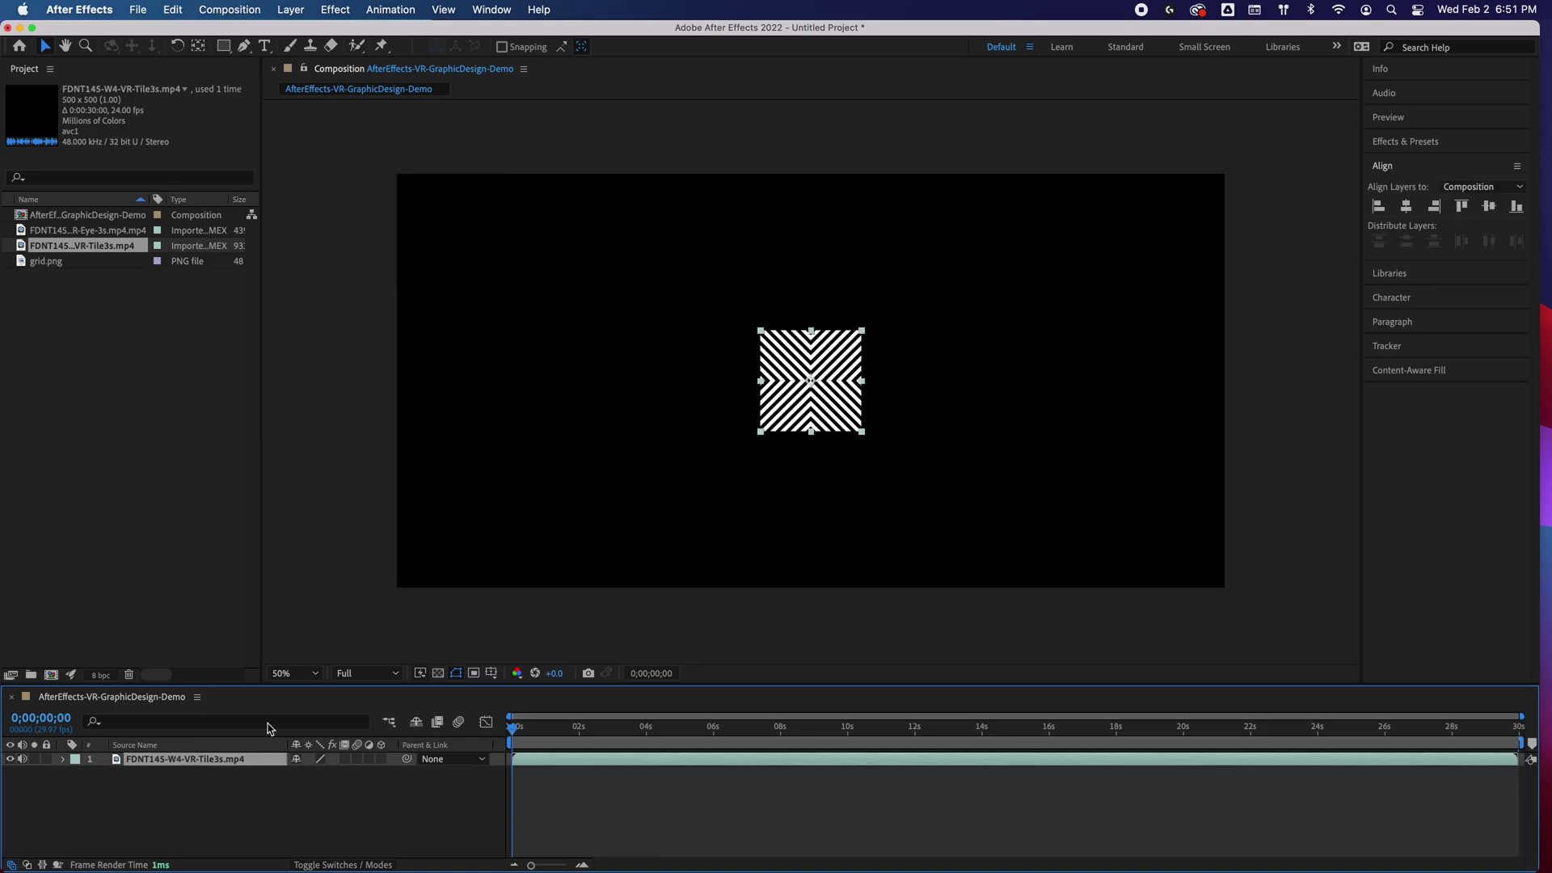
Snap the new tile to the composition's left and top edges and duplicate it with Cmd+D
drag(799, 430, 703, 391)
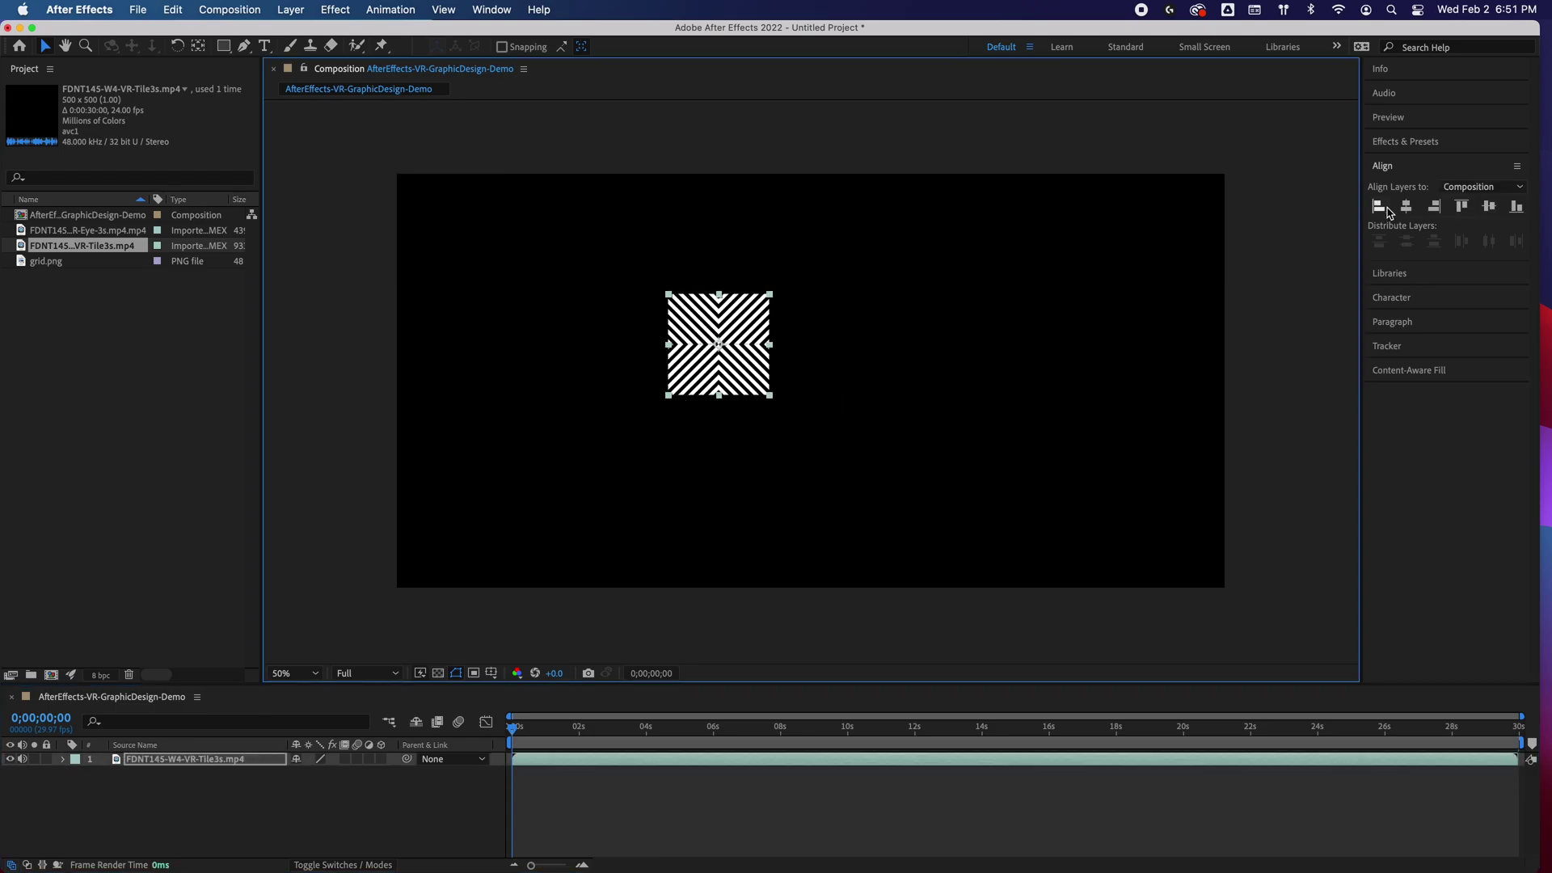
click(1379, 208)
click(1469, 212)
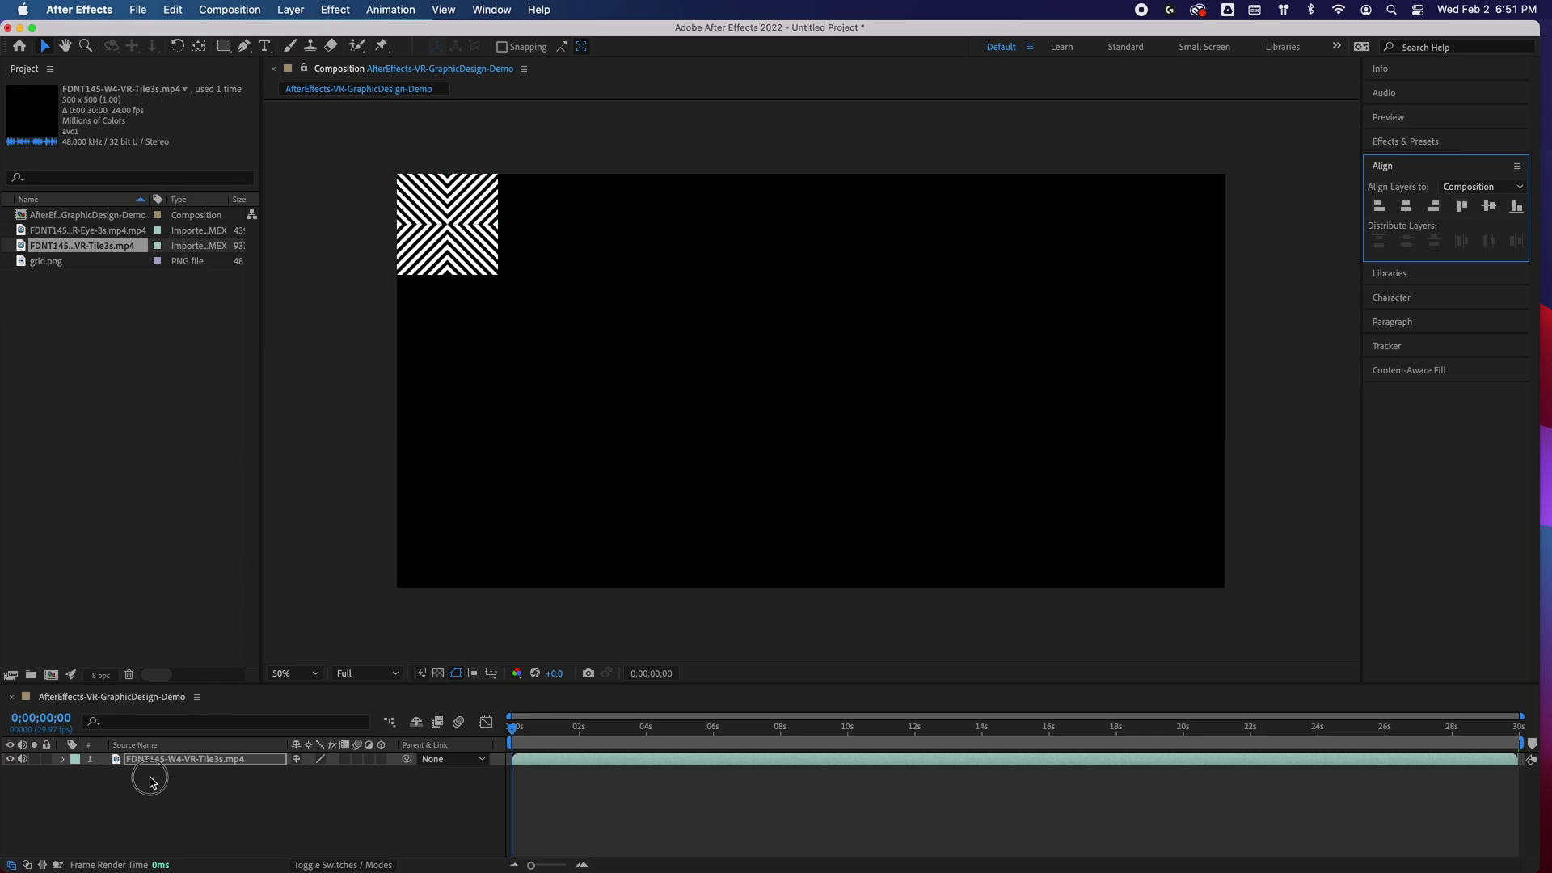
click(172, 760)
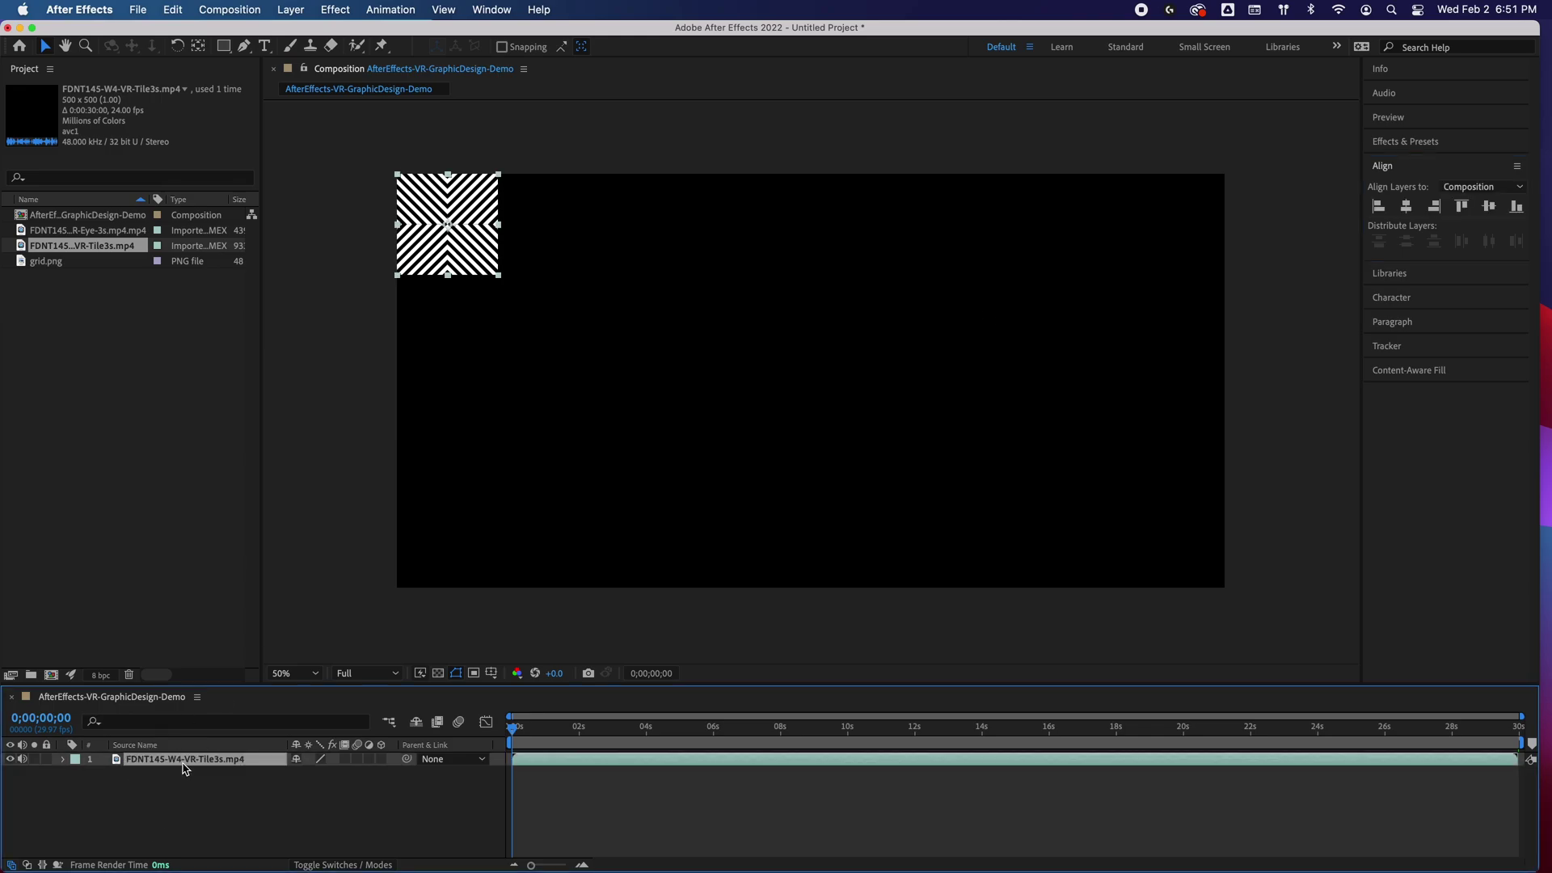
key(super+d)
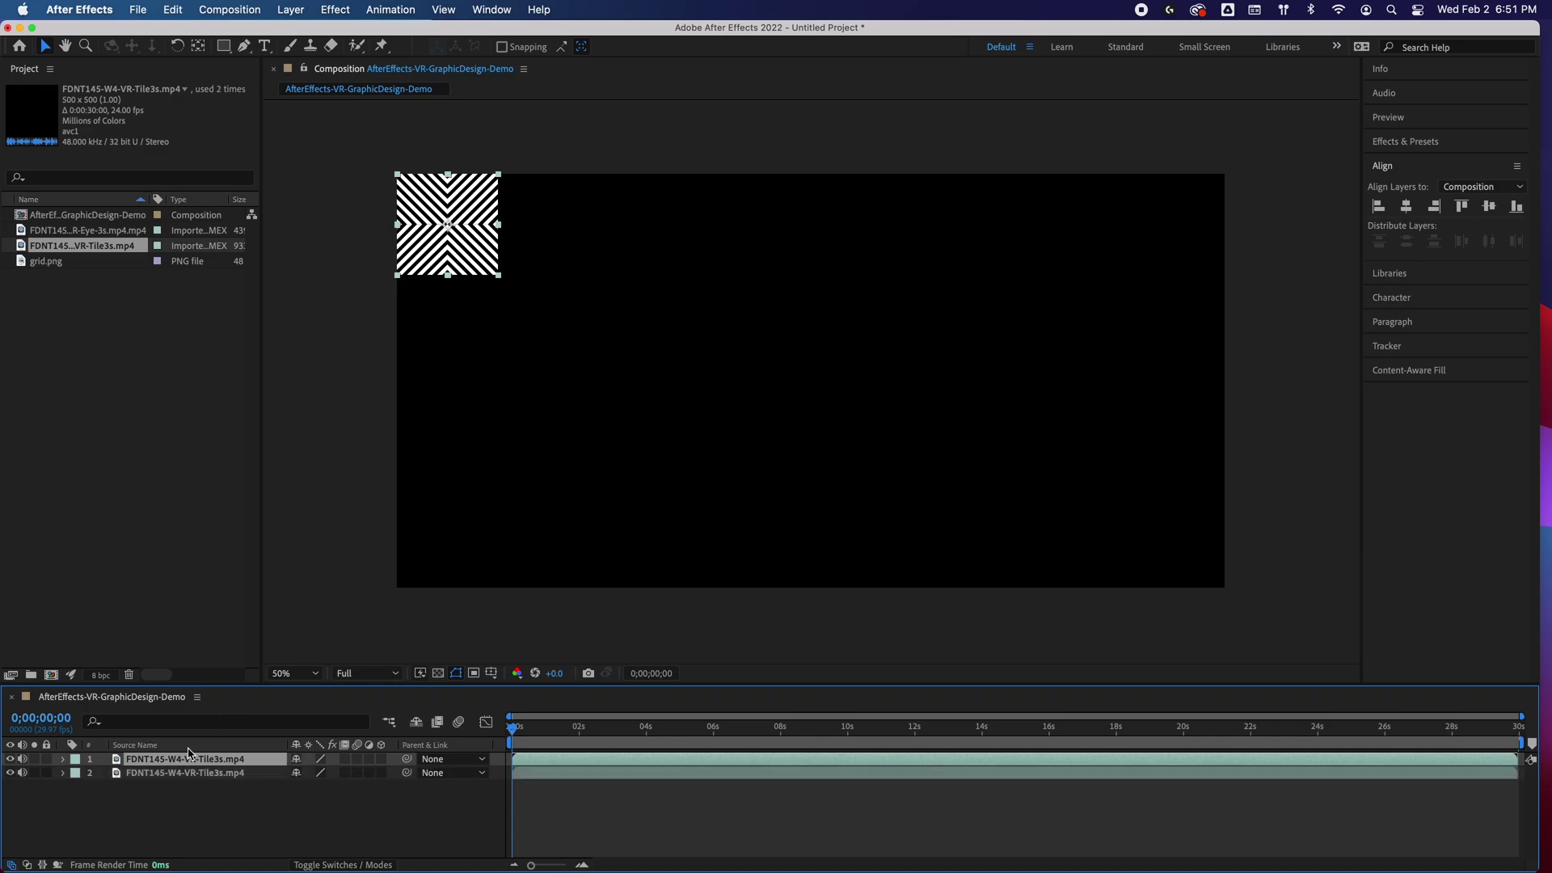
Drag the duplicate tile right of the original, then zoom in and nudge it left to close the seam
drag(445, 225, 548, 225)
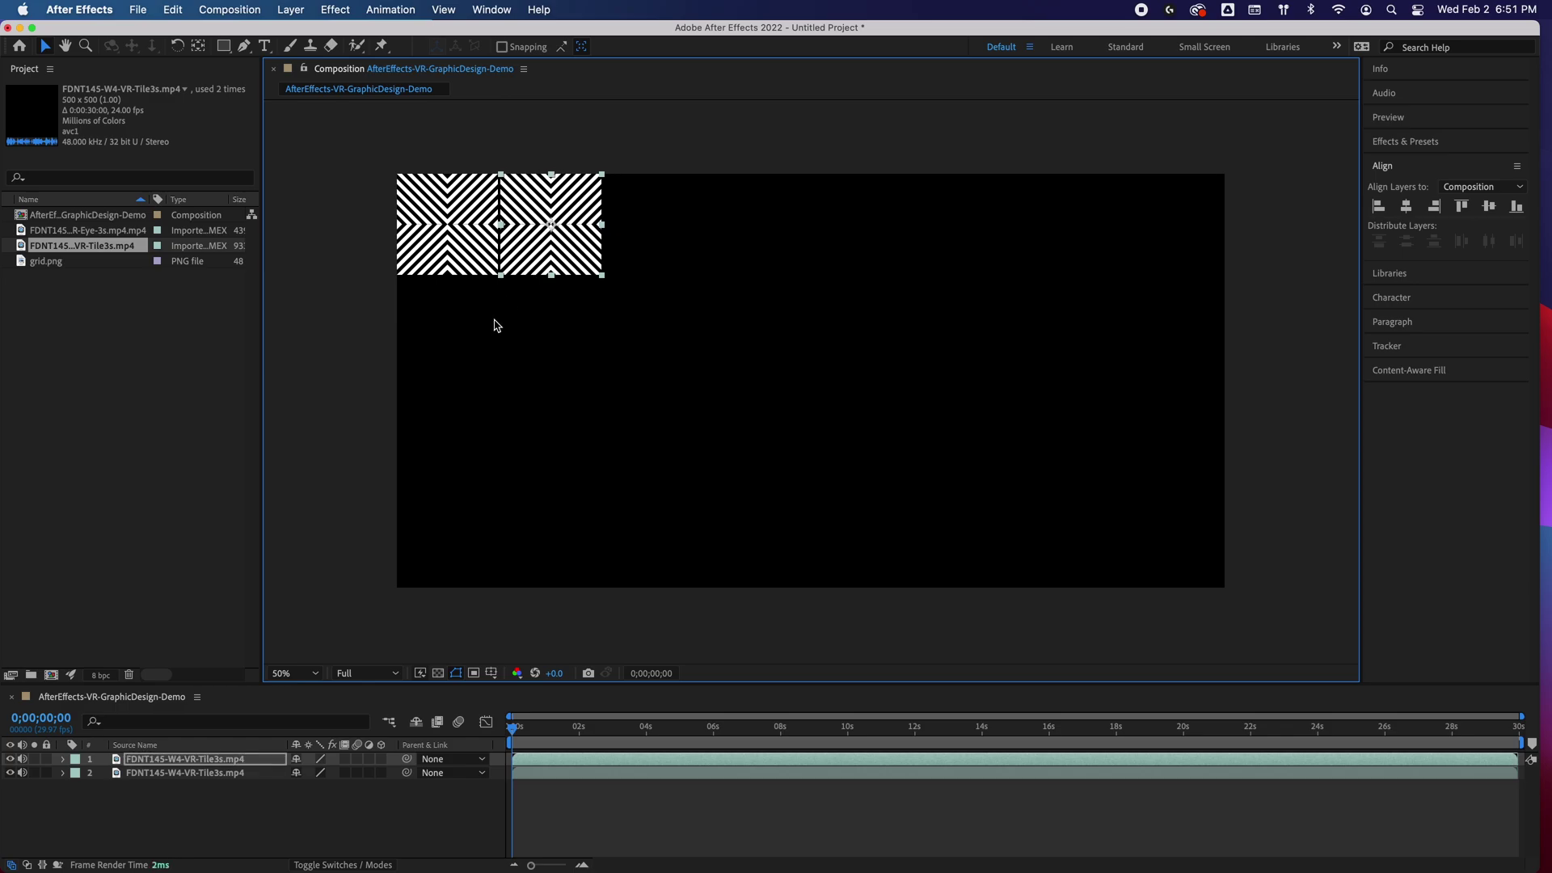
key(period)
key(period)
key(period)
key(period)
key(period)
key(period)
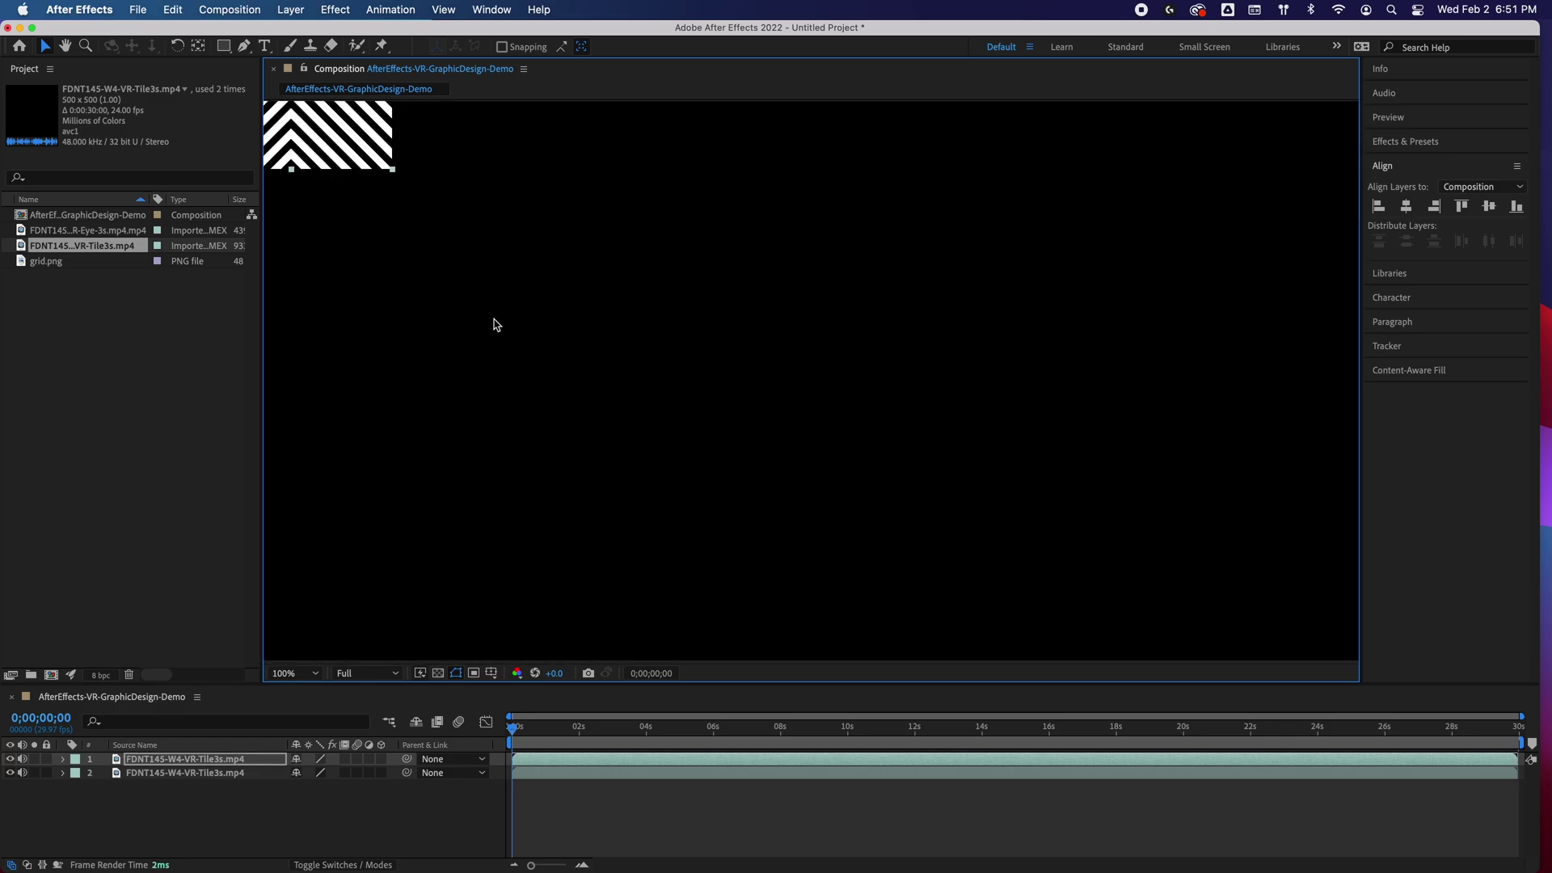
key(h)
drag(493, 318, 456, 292)
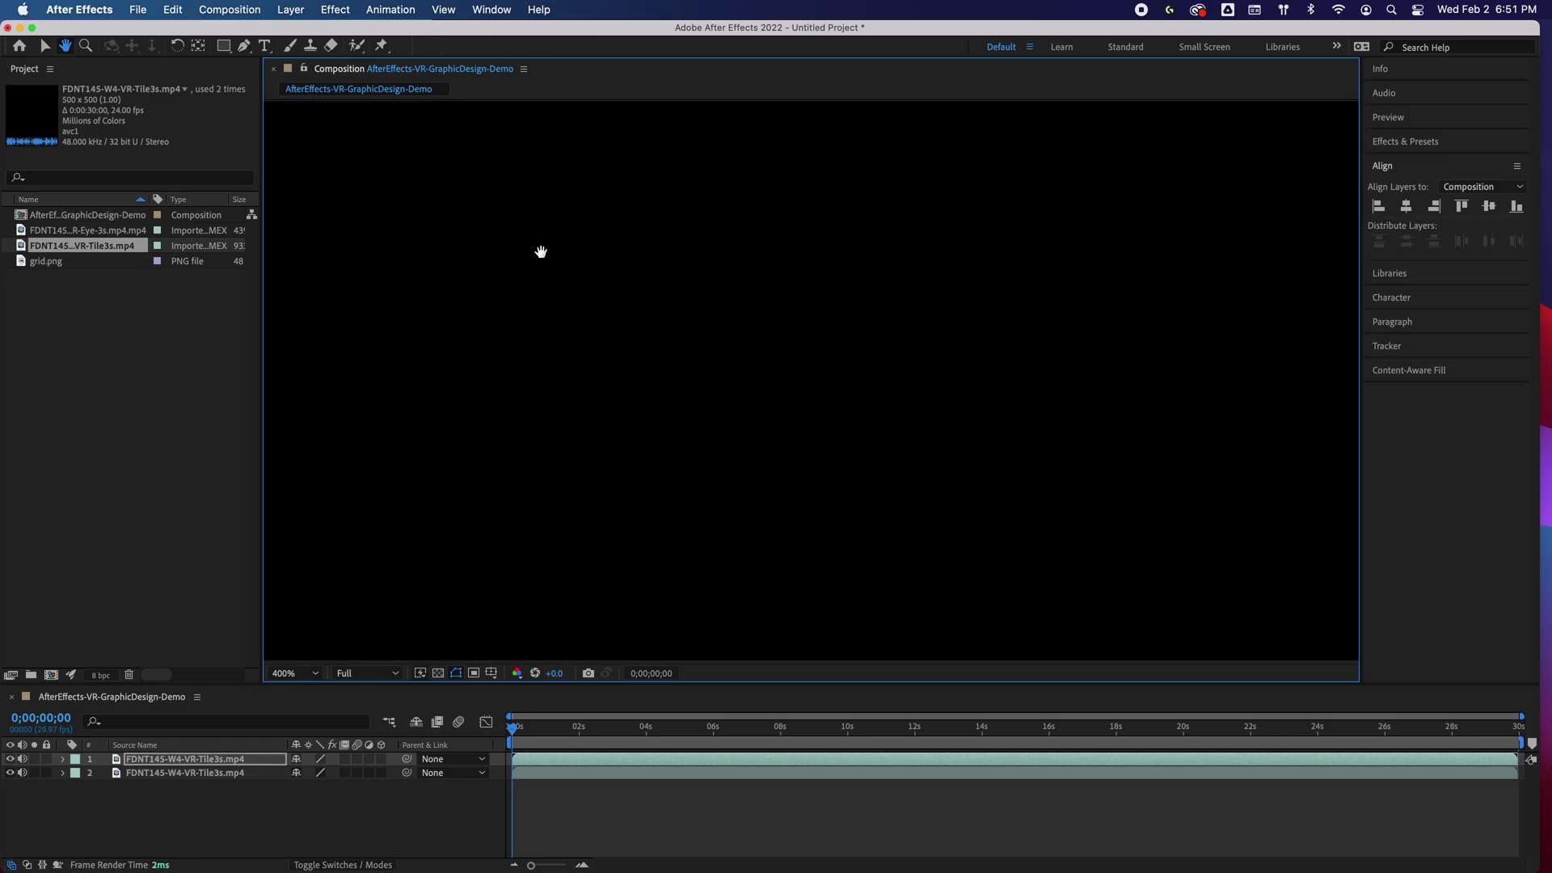
drag(854, 384, 1126, 431)
key(v)
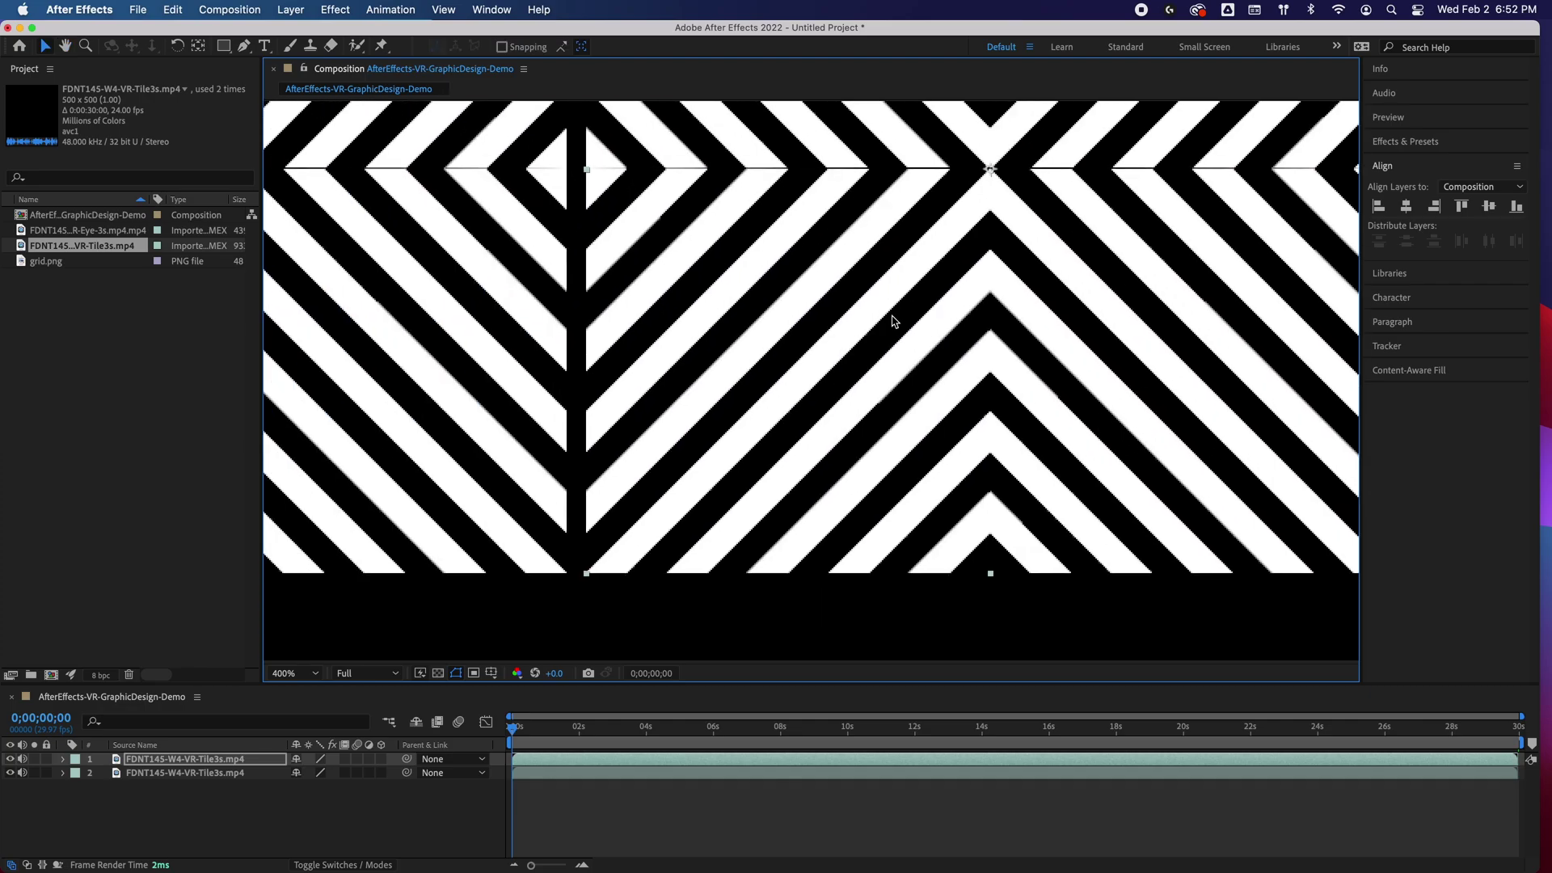
drag(883, 323, 863, 331)
Duplicate tile layers 1 and 2 with Cmd+D, move the copies right of the originals, and check the seam
scroll(821, 455, down, 5)
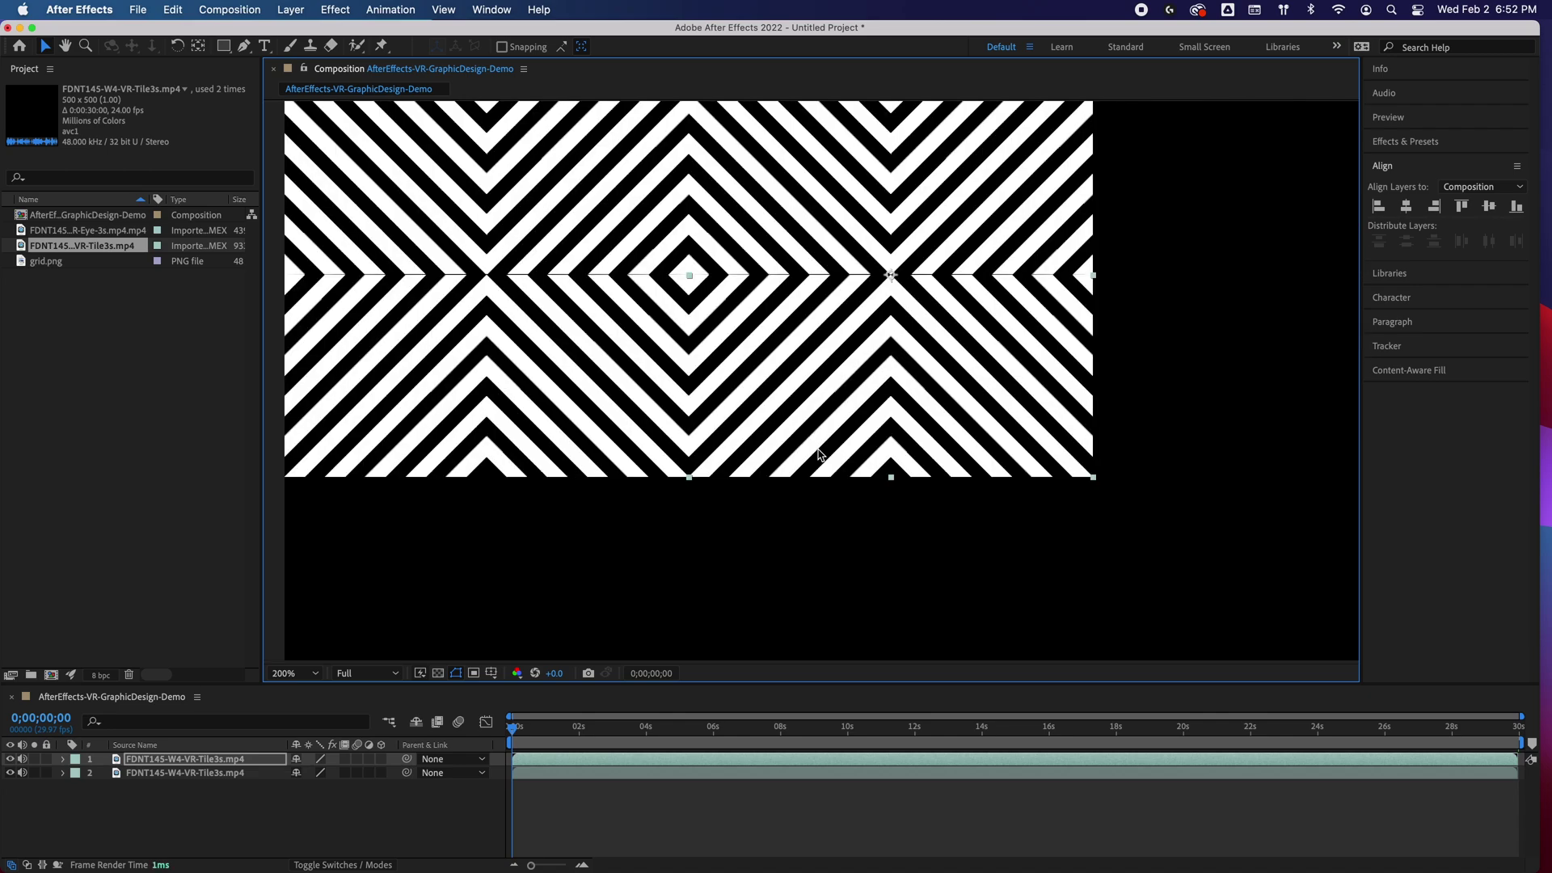
click(245, 796)
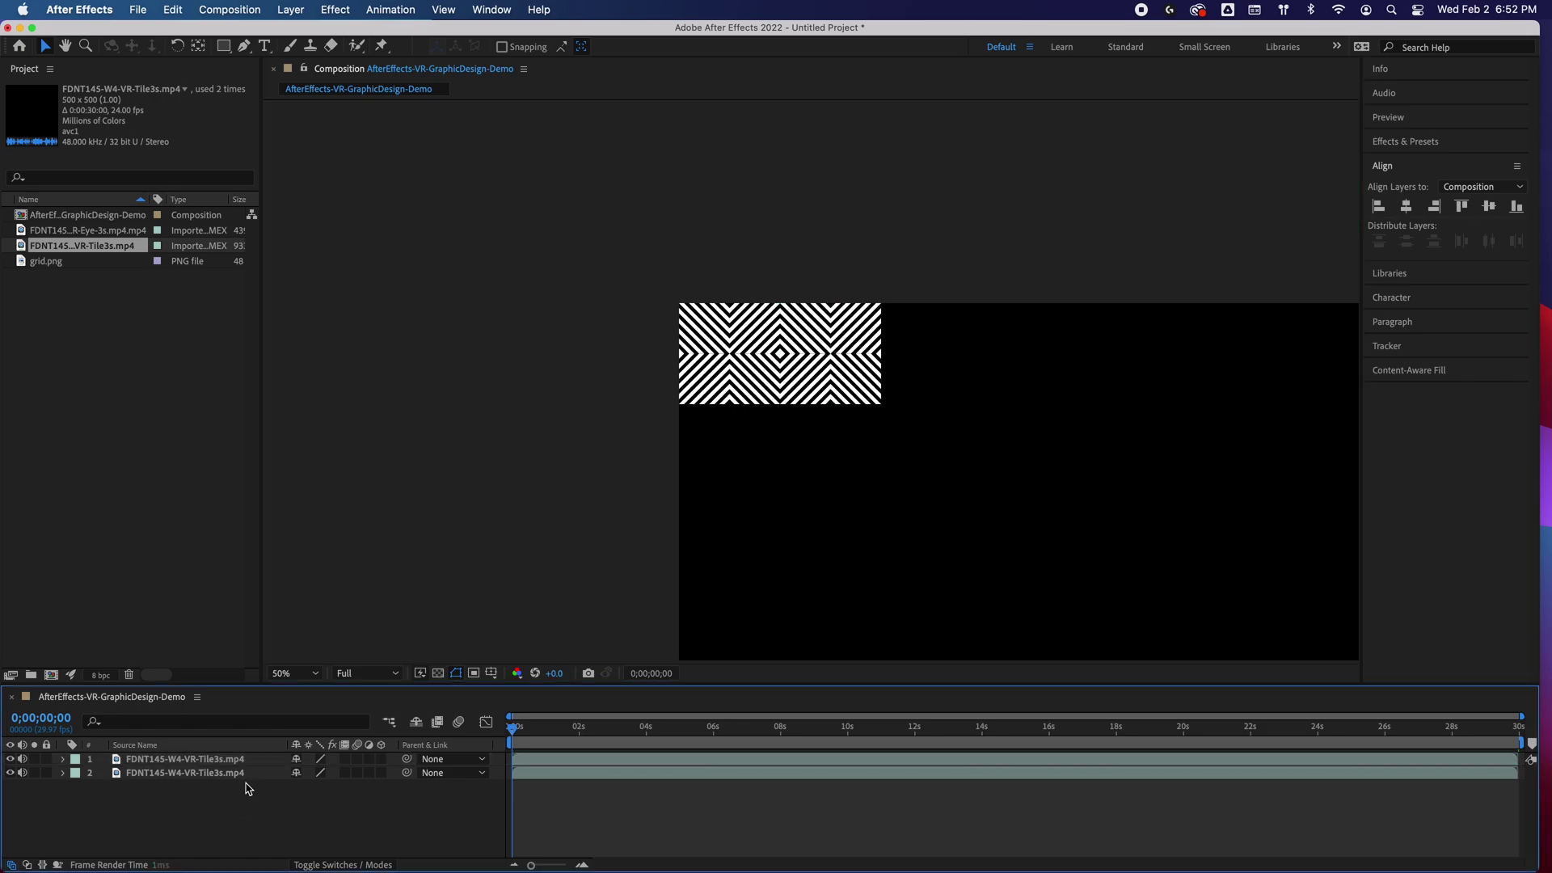
click(243, 758)
shift+click(261, 776)
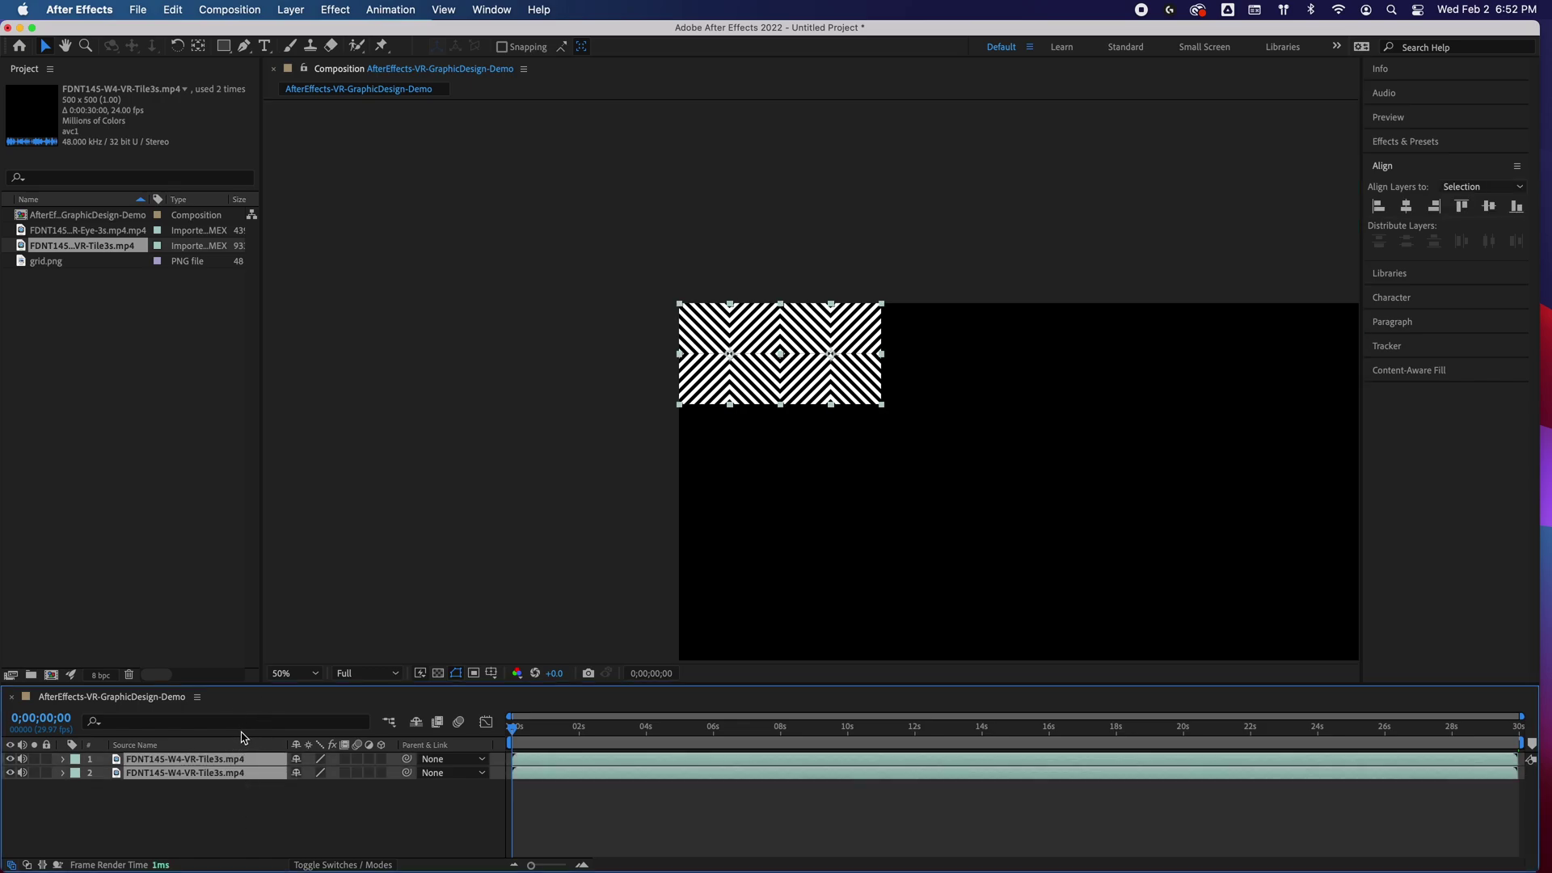
key(super+d)
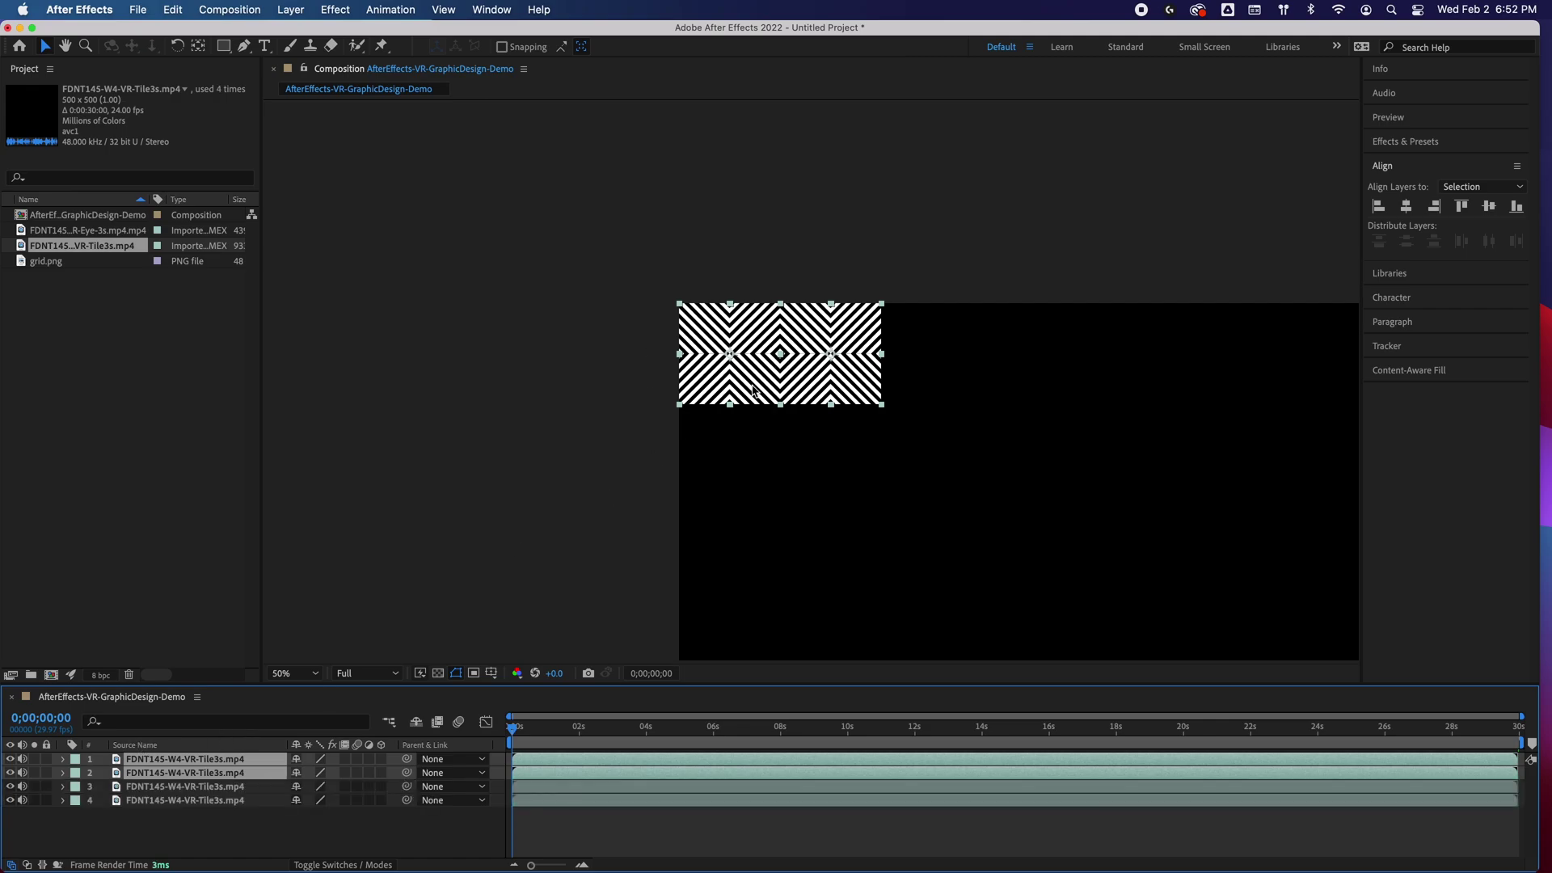
drag(722, 386, 927, 386)
scroll(926, 387, up, 6)
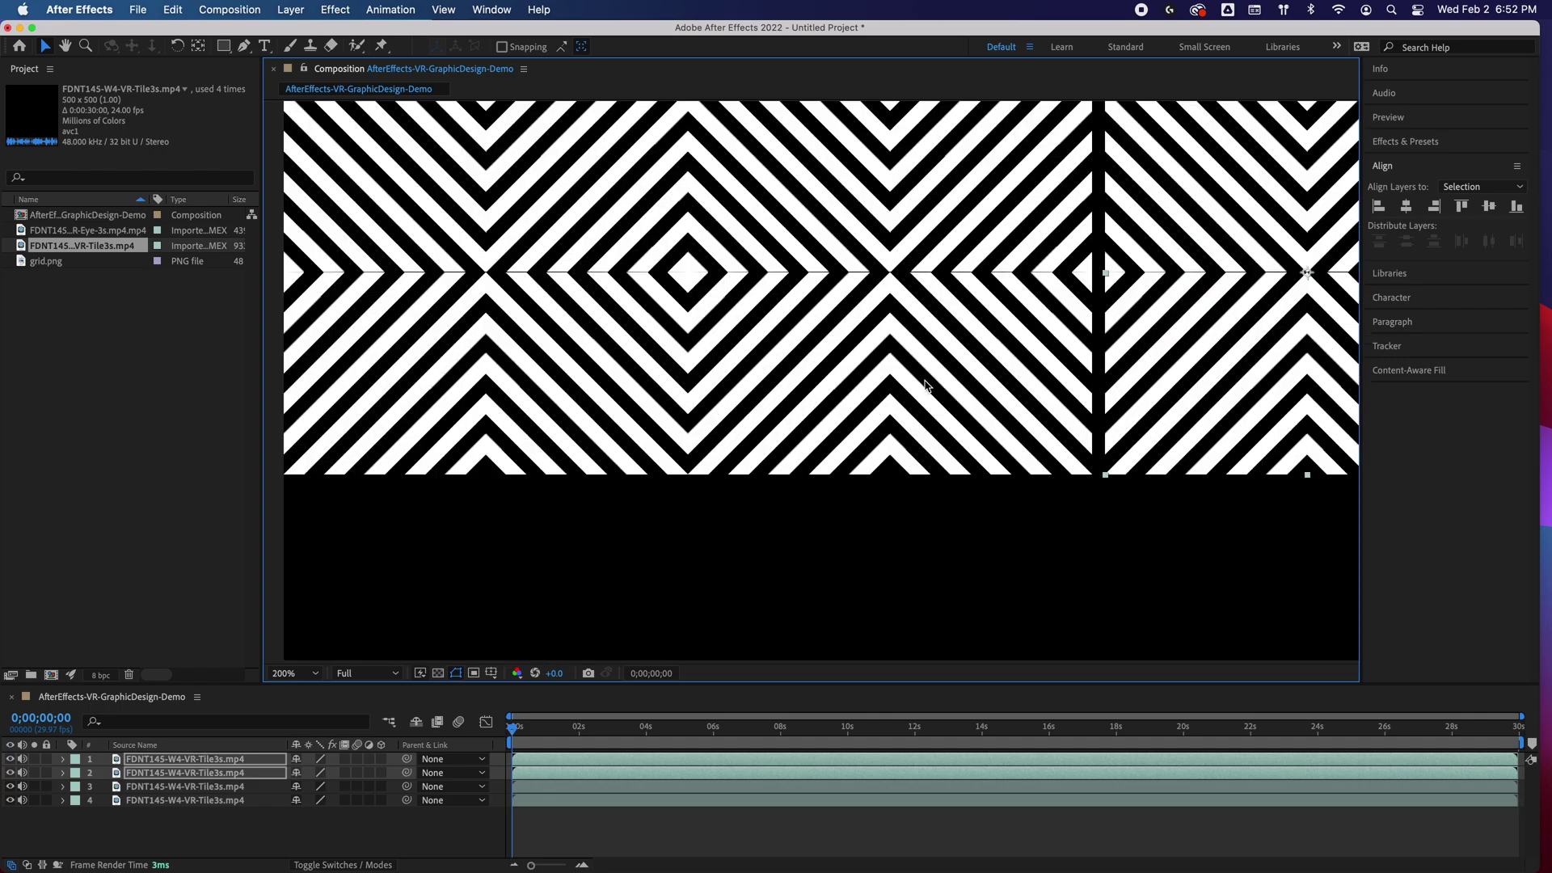
key(space)
drag(747, 399, 887, 485)
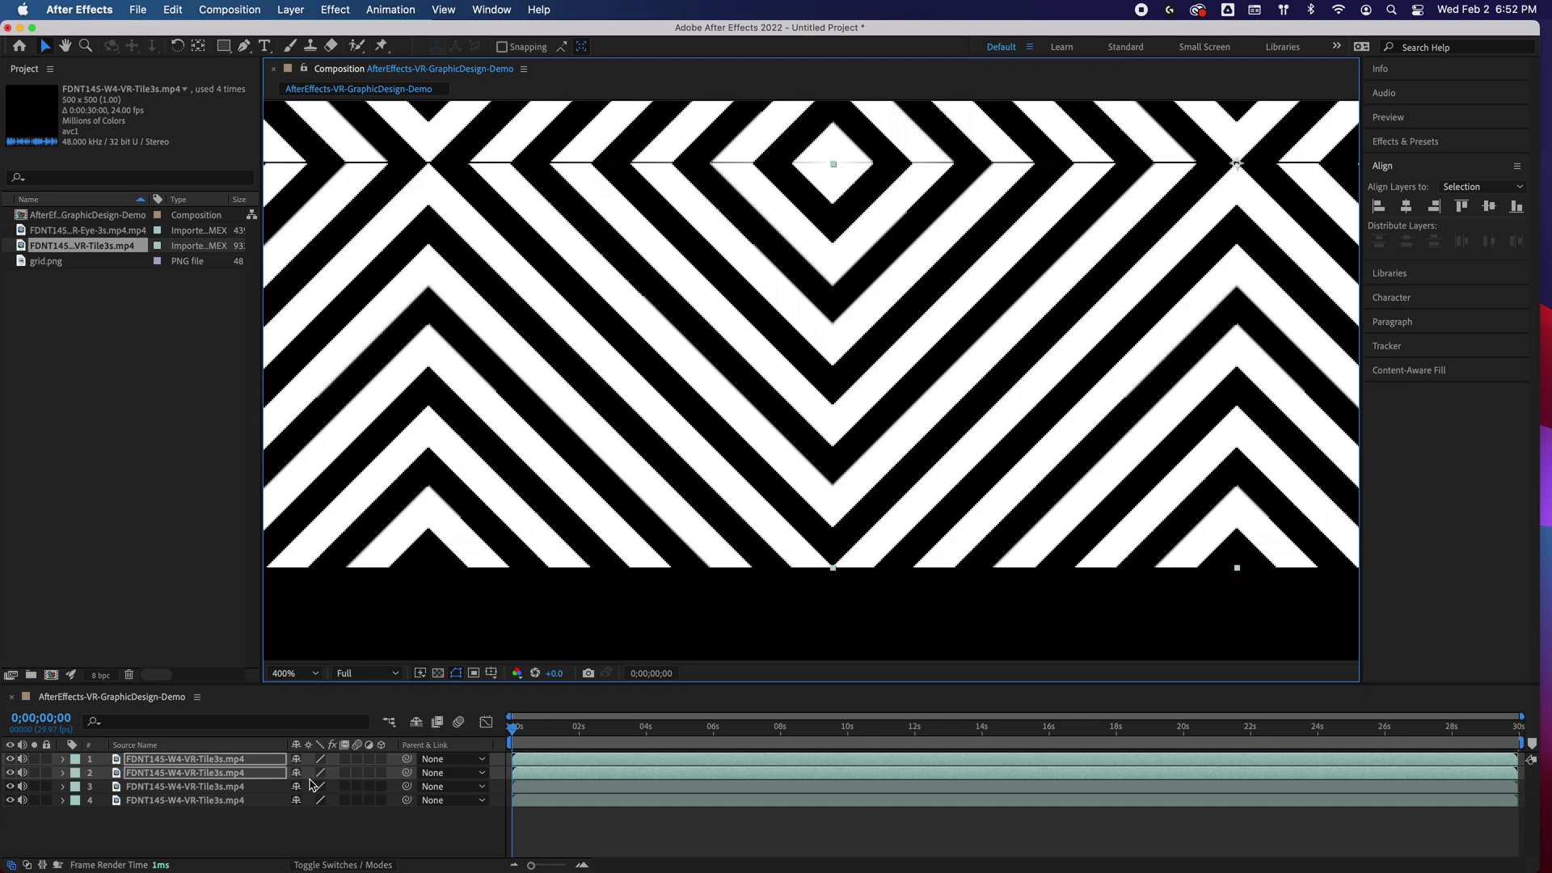
Select all four tile layers in the timeline
shift+click(212, 801)
click(211, 821)
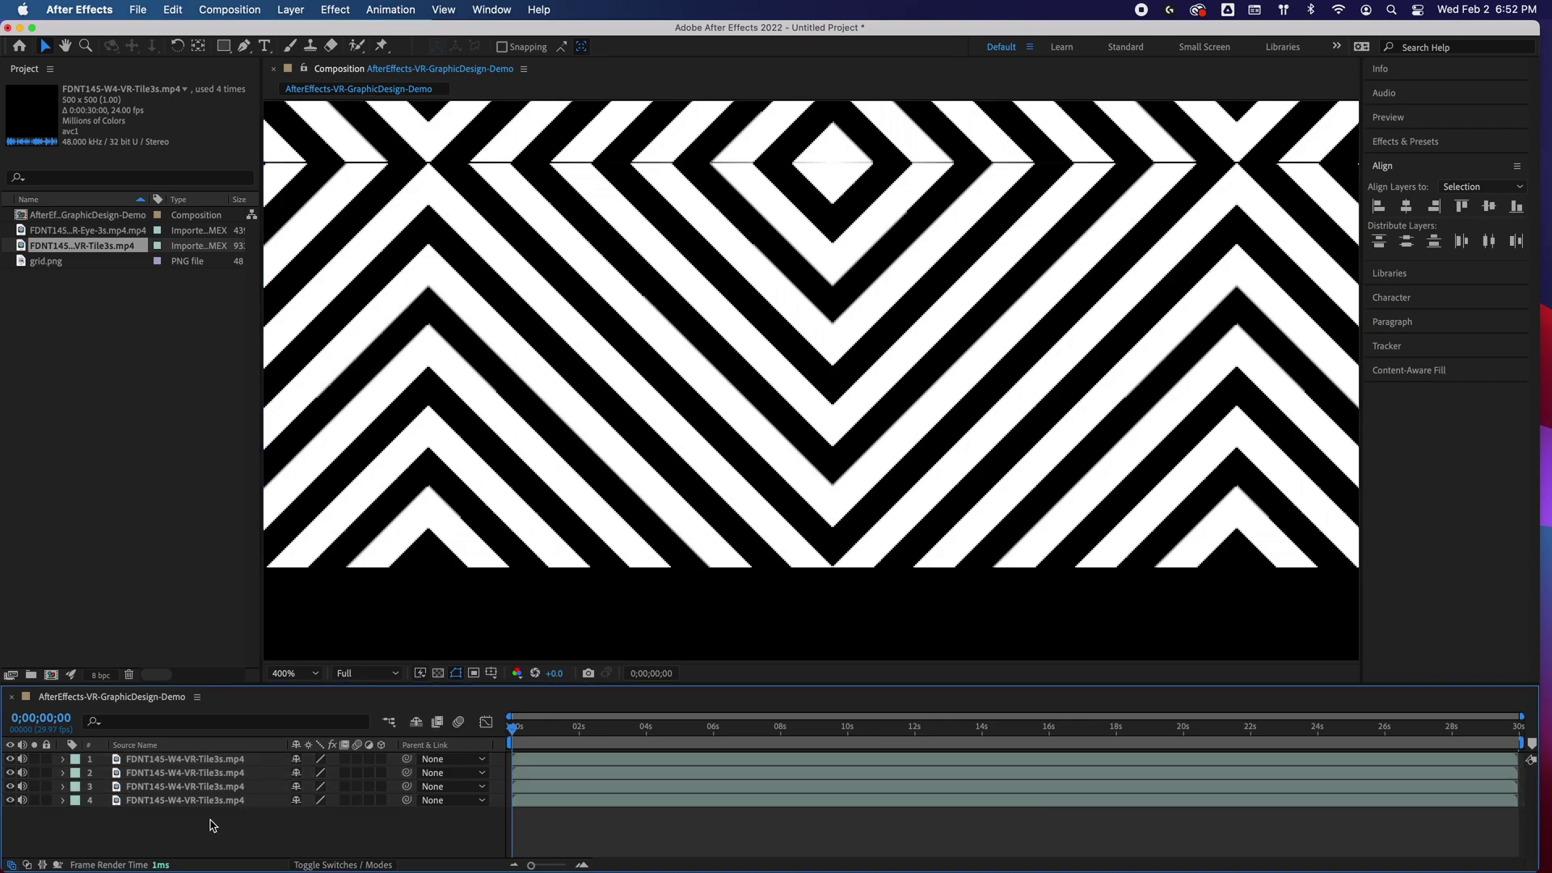
click(212, 801)
shift+click(218, 764)
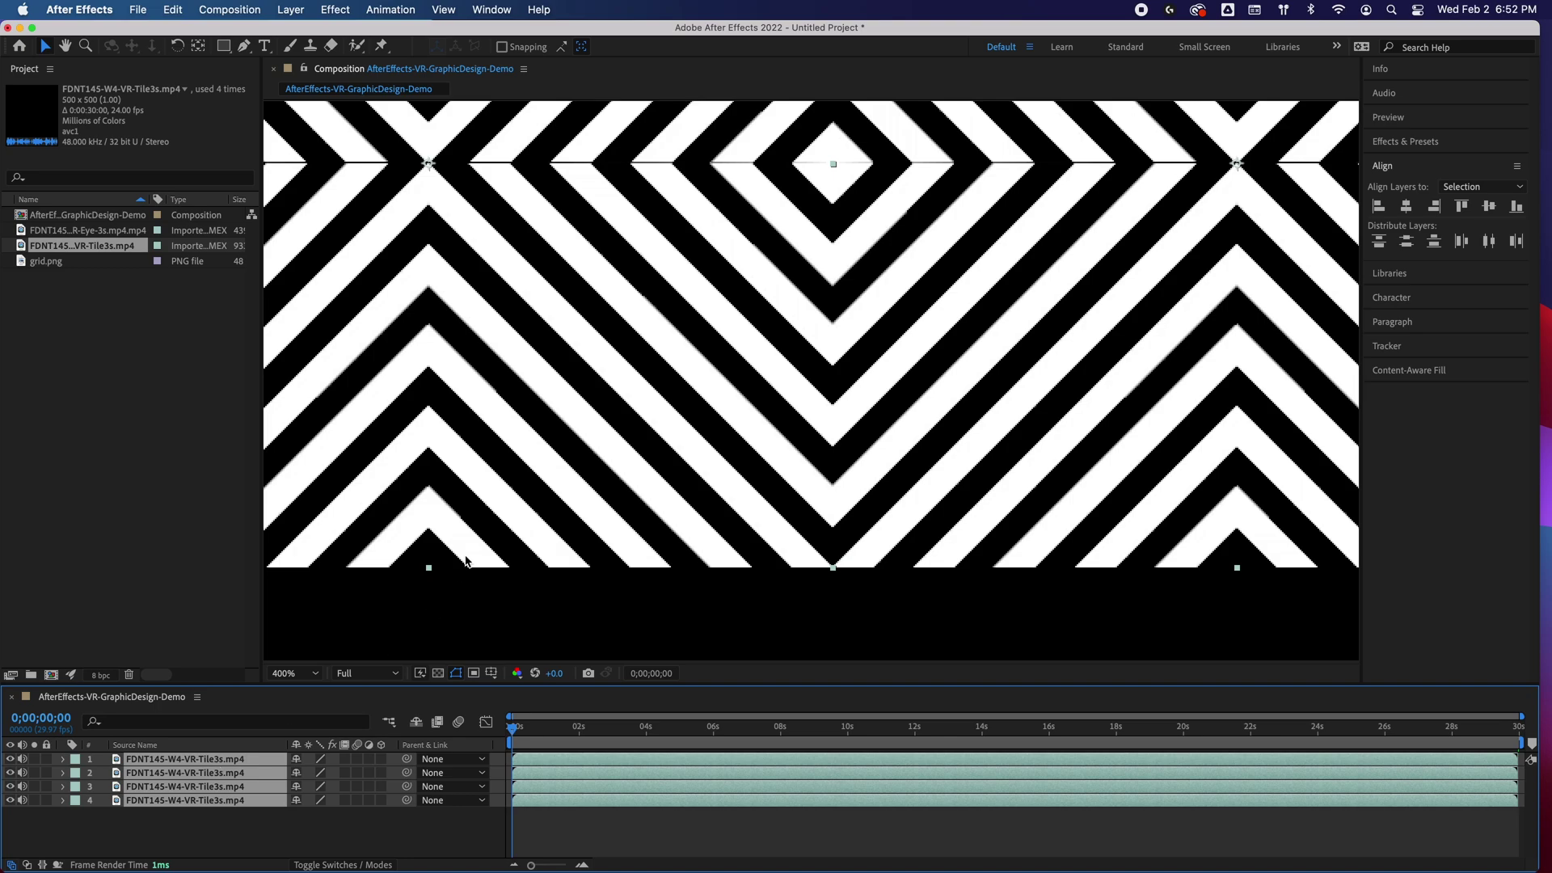
scroll(558, 407, down, 6)
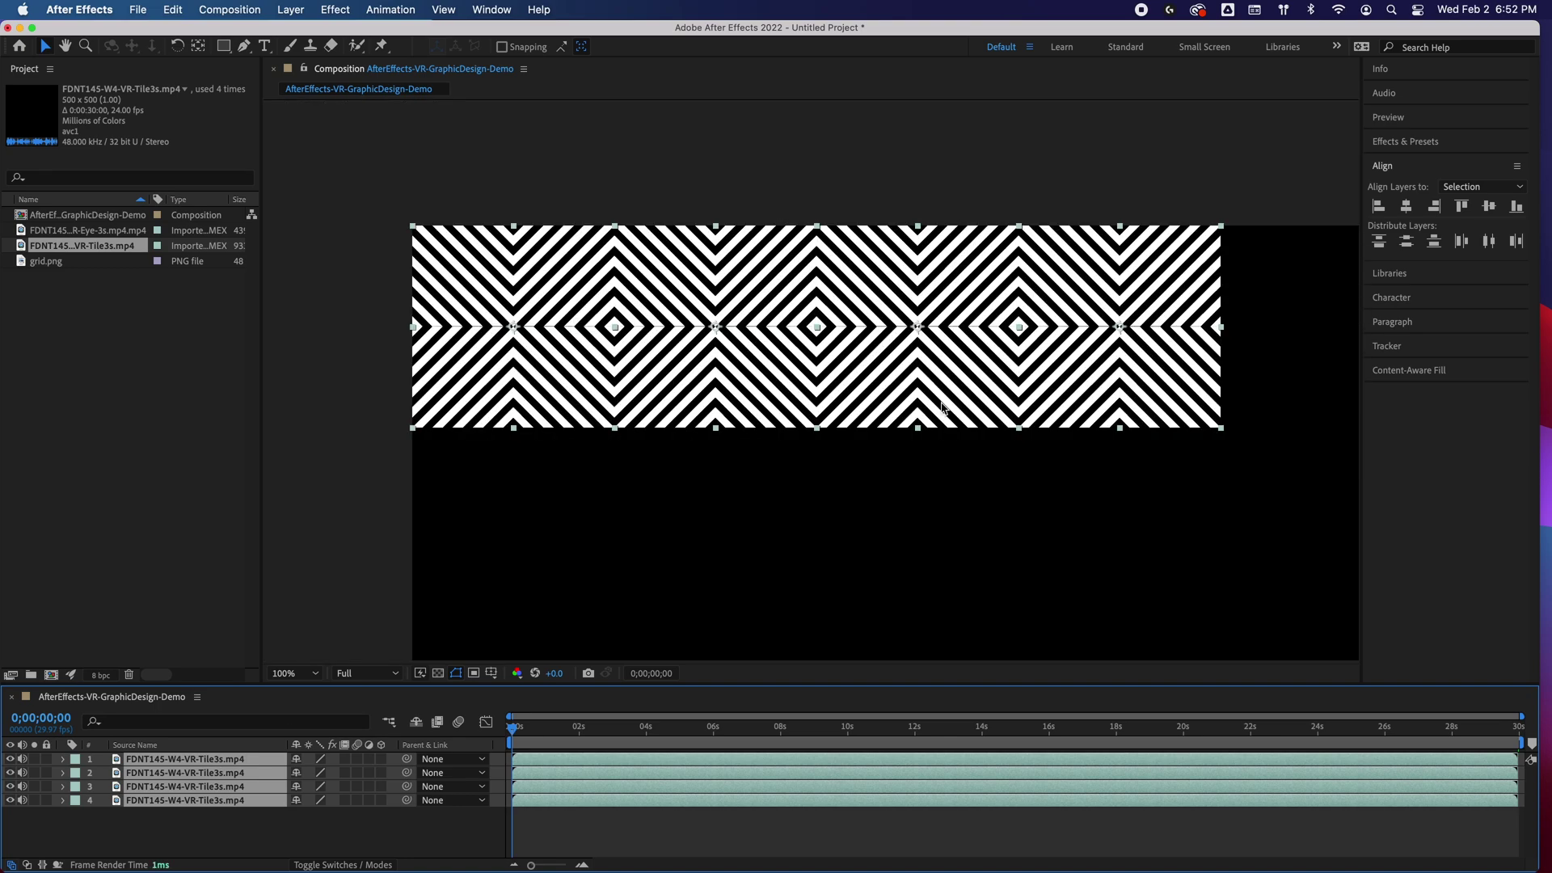
scroll(911, 447, down, 2)
drag(954, 465, 790, 520)
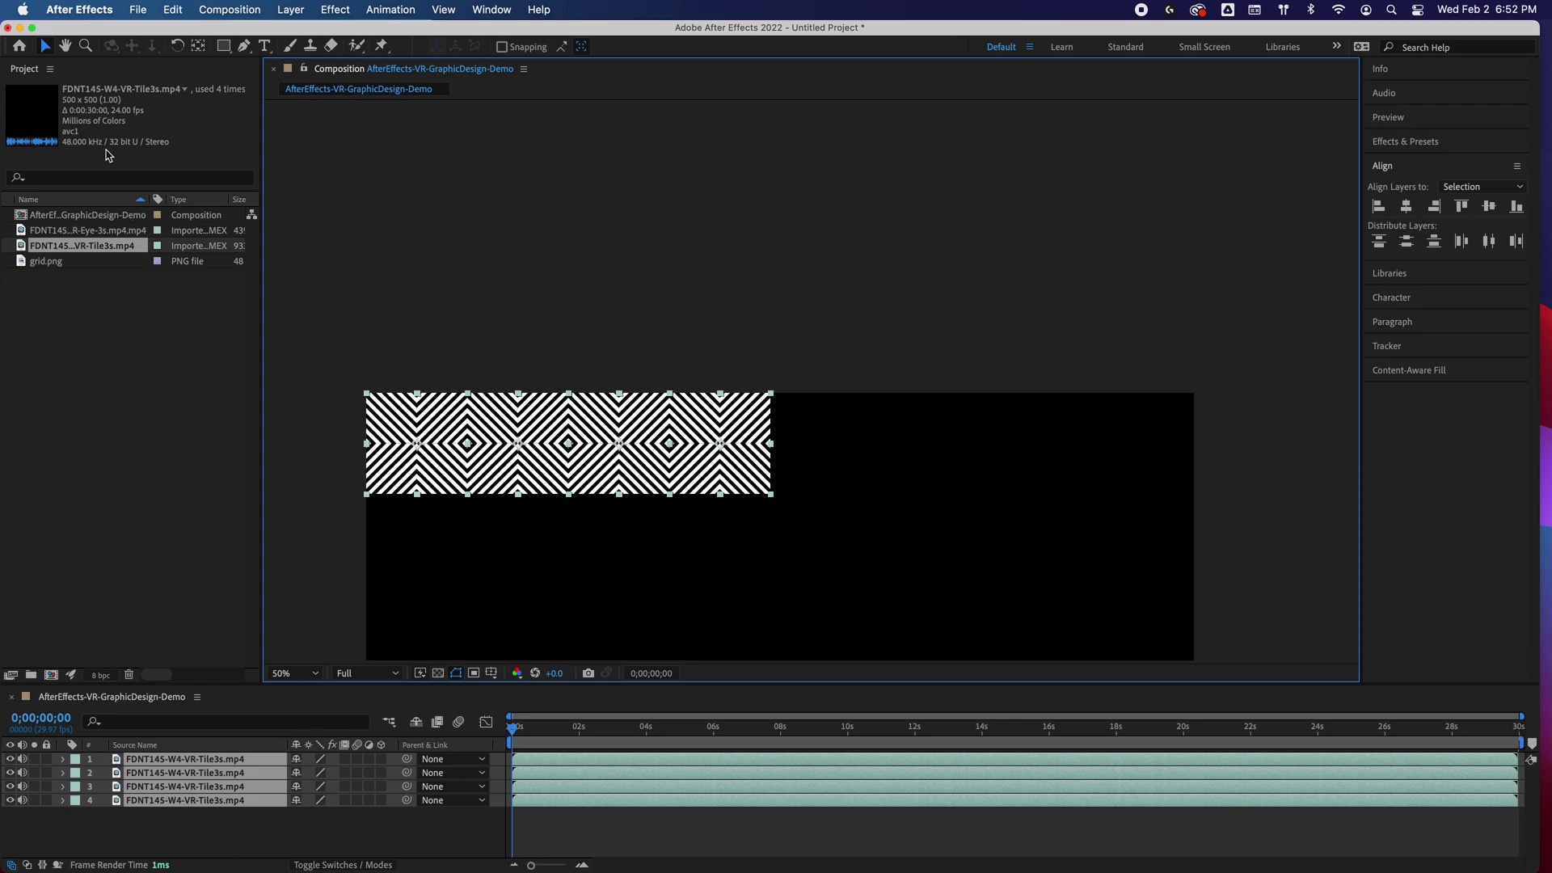
Copy and paste the four tile layers, then drag the copies right to continue the row
click(181, 12)
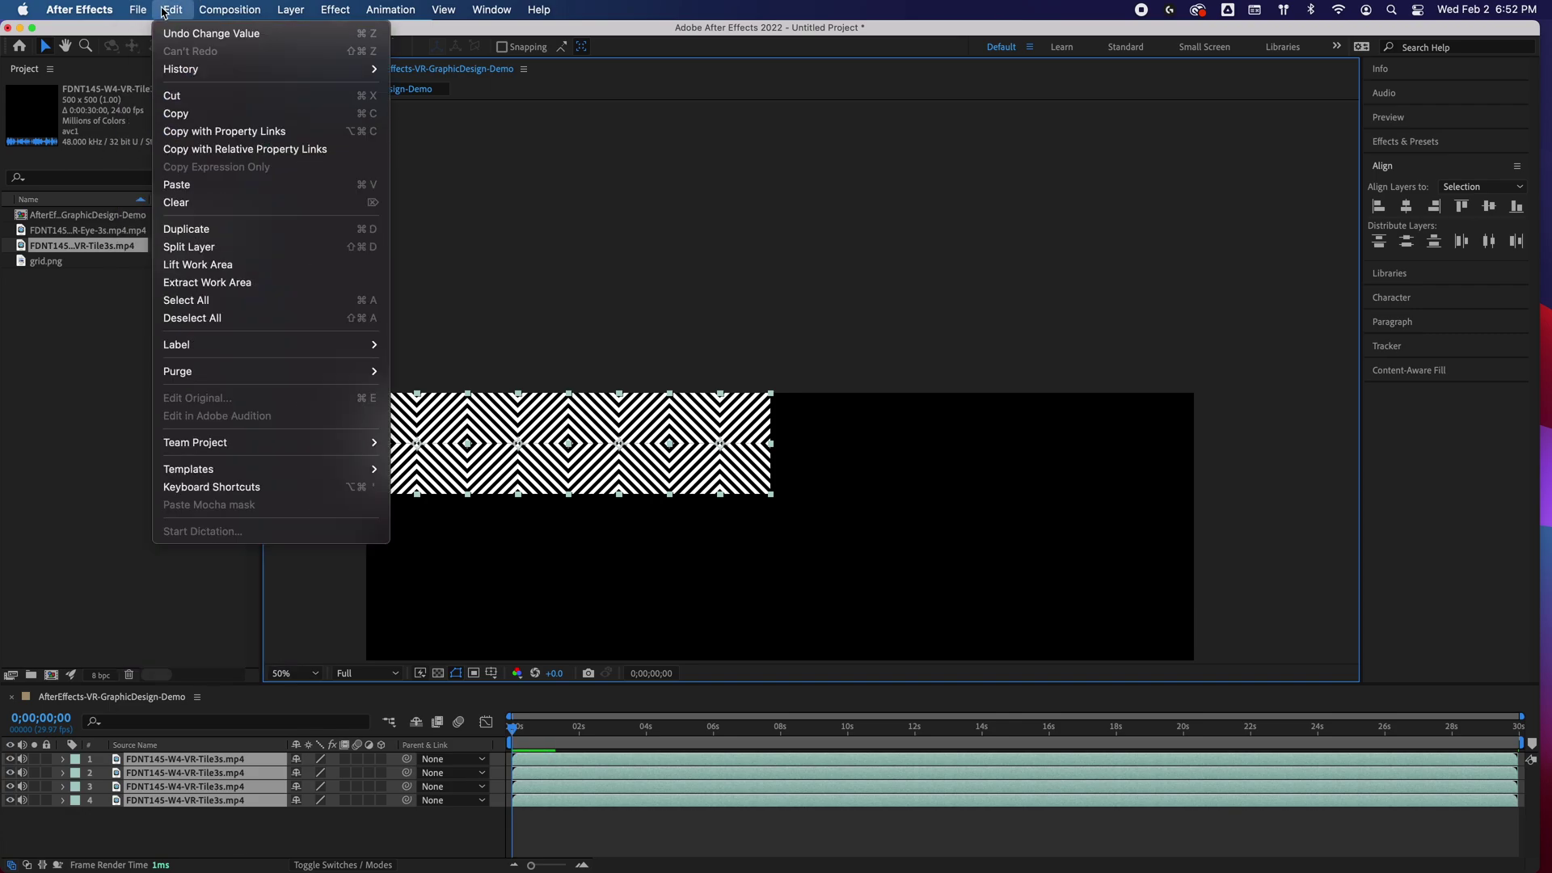
click(201, 609)
click(173, 10)
click(195, 185)
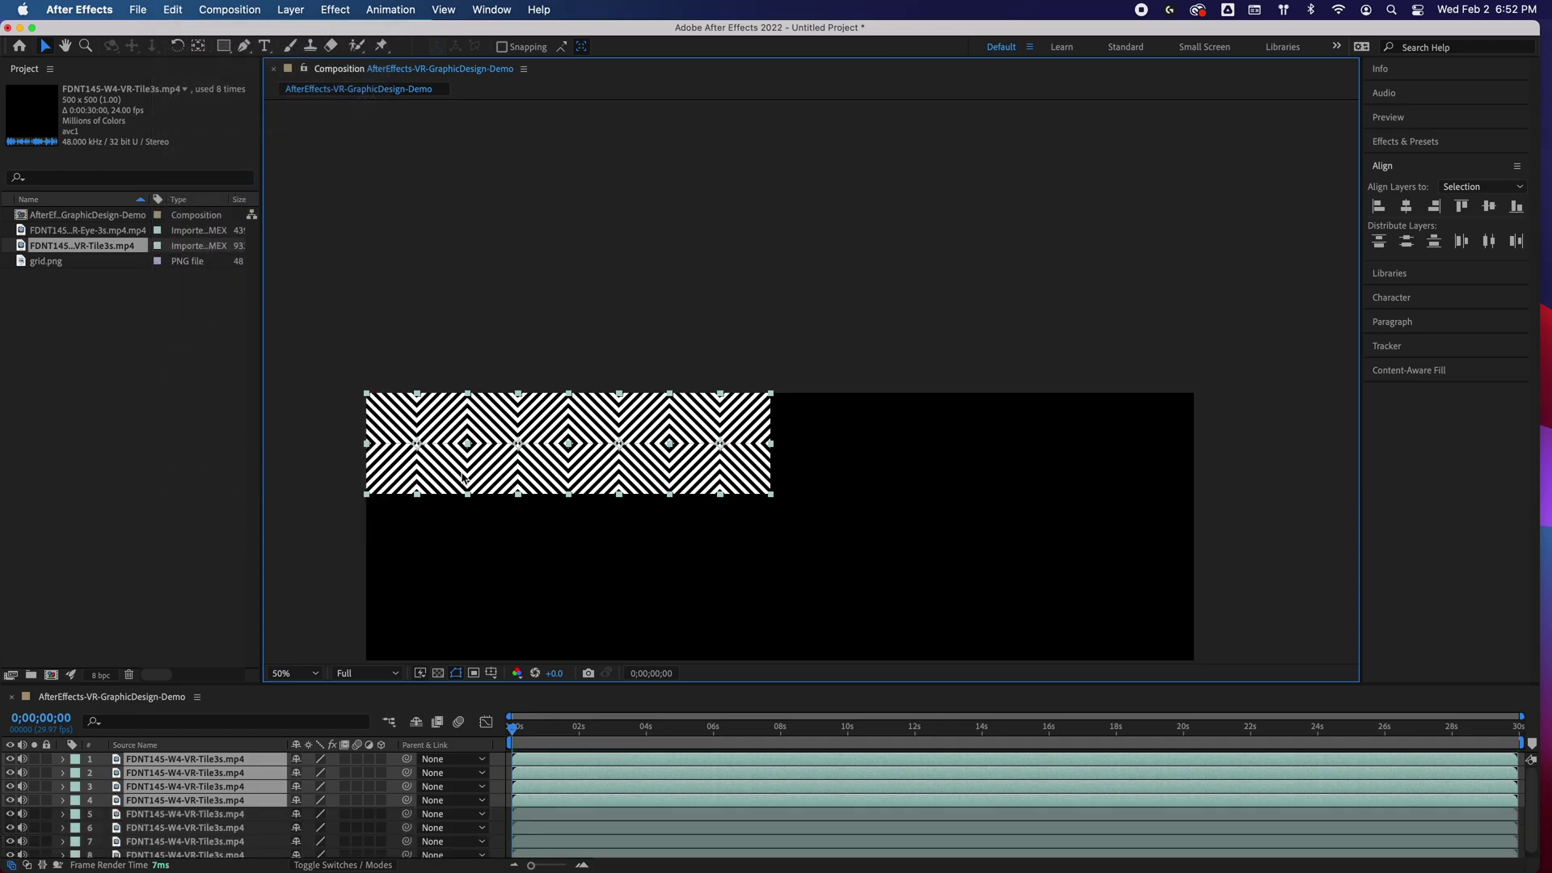
drag(388, 458, 786, 446)
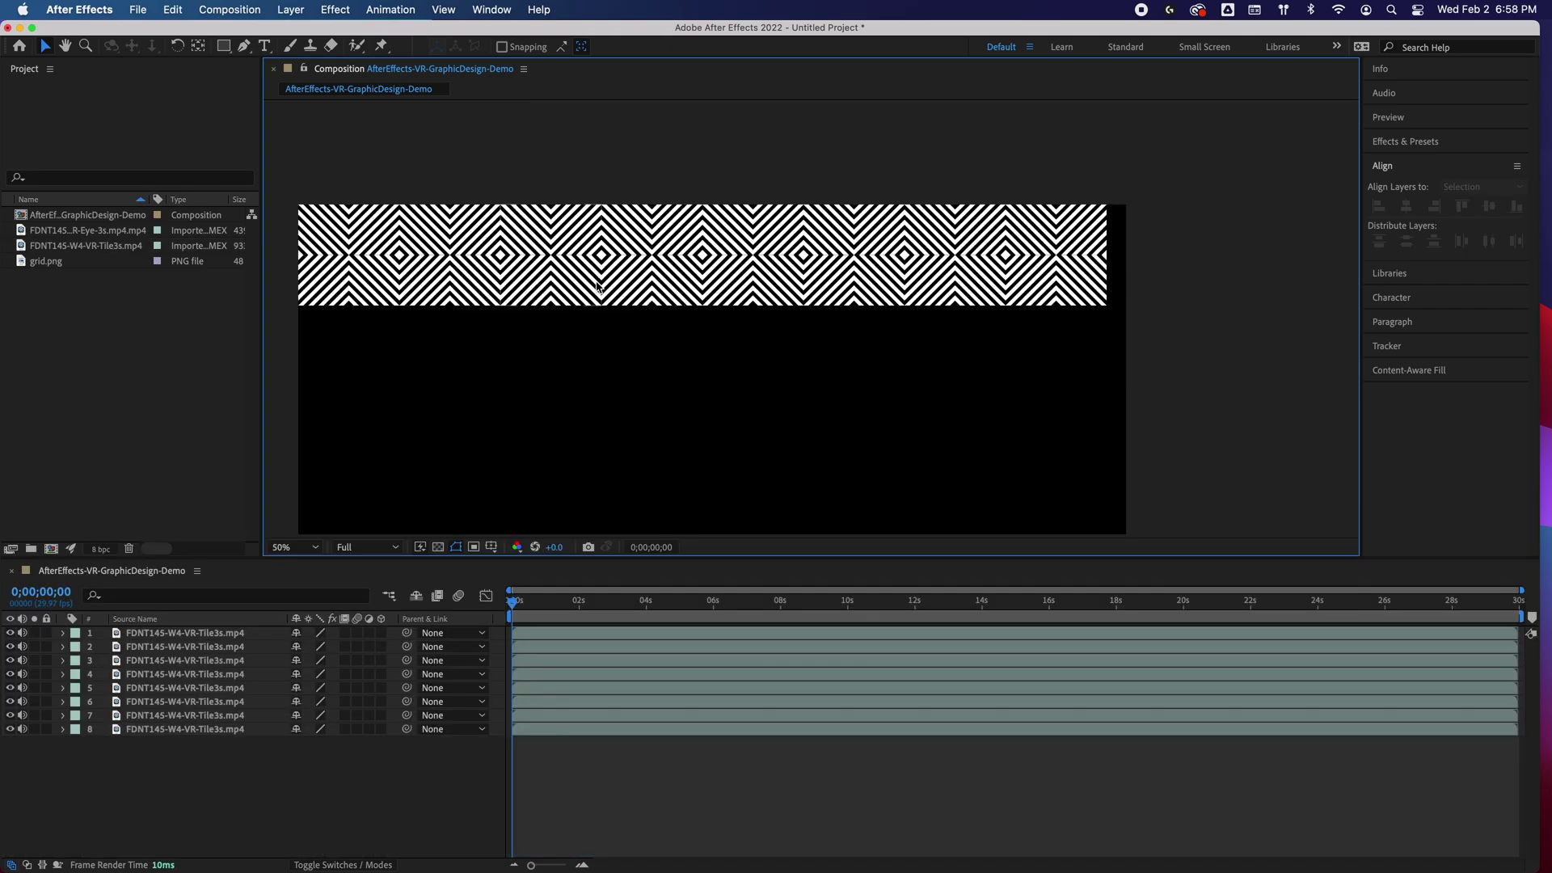
Marquee-select the two rightmost tiles, duplicate them, and drag the copies past the right edge
drag(691, 327, 620, 351)
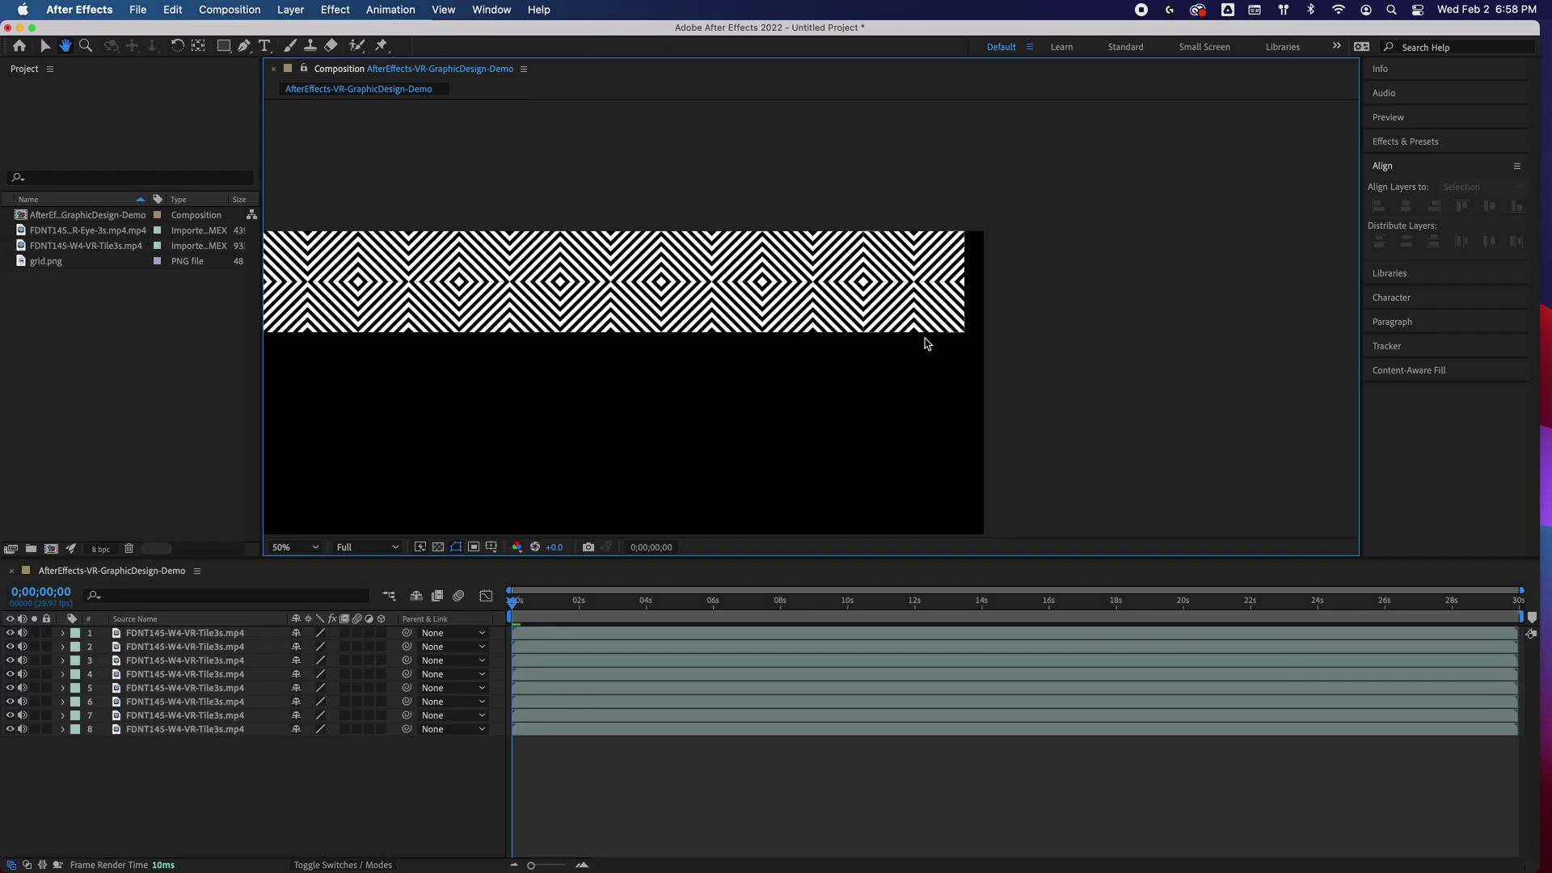
key(v)
drag(973, 357, 790, 323)
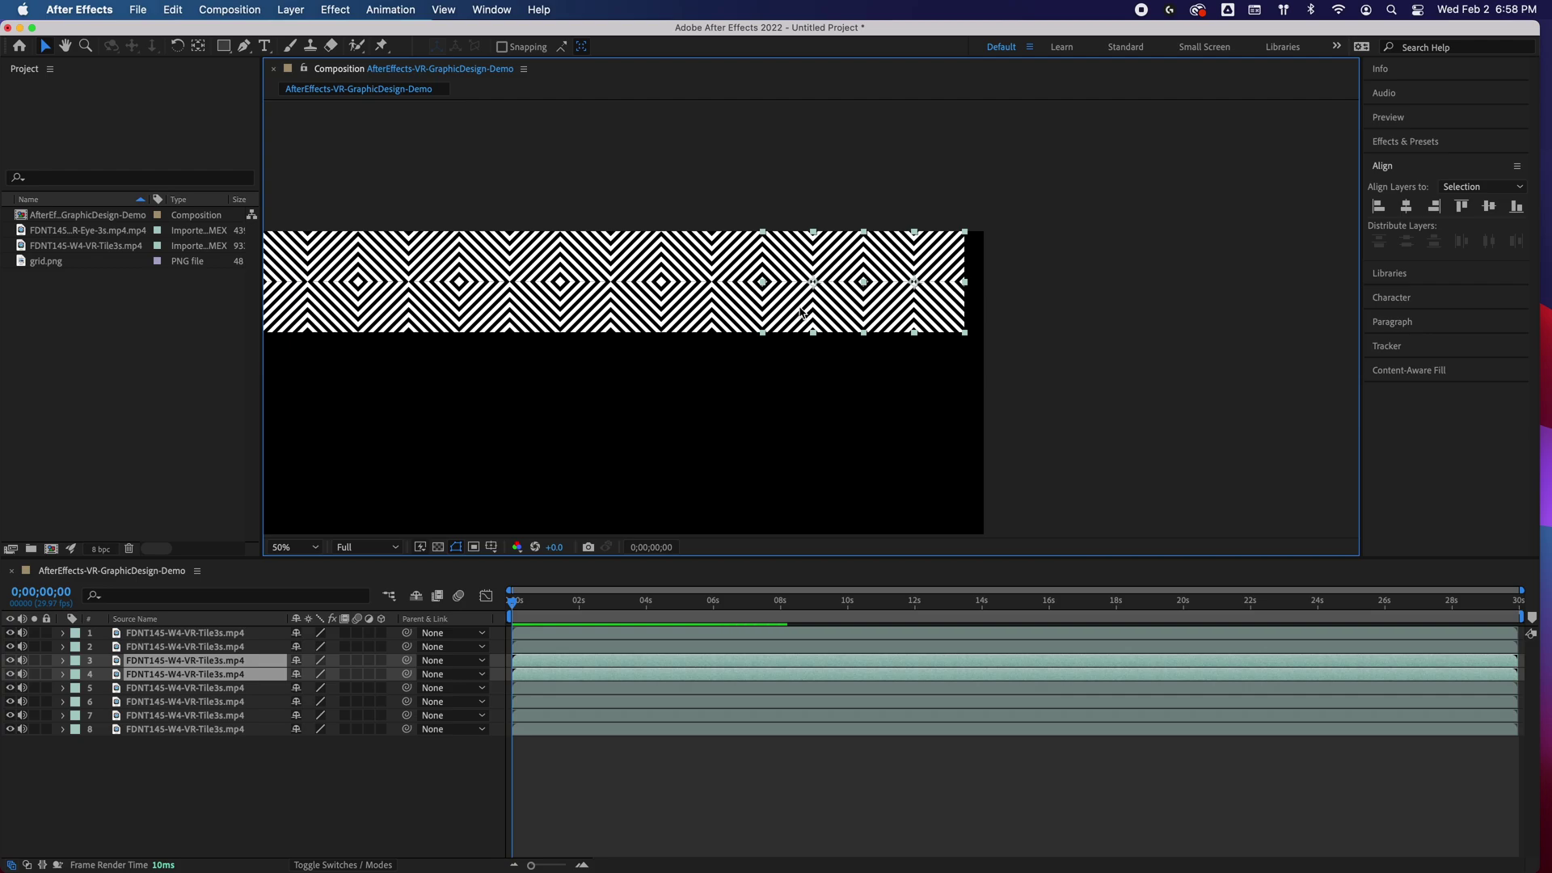
key(super+d)
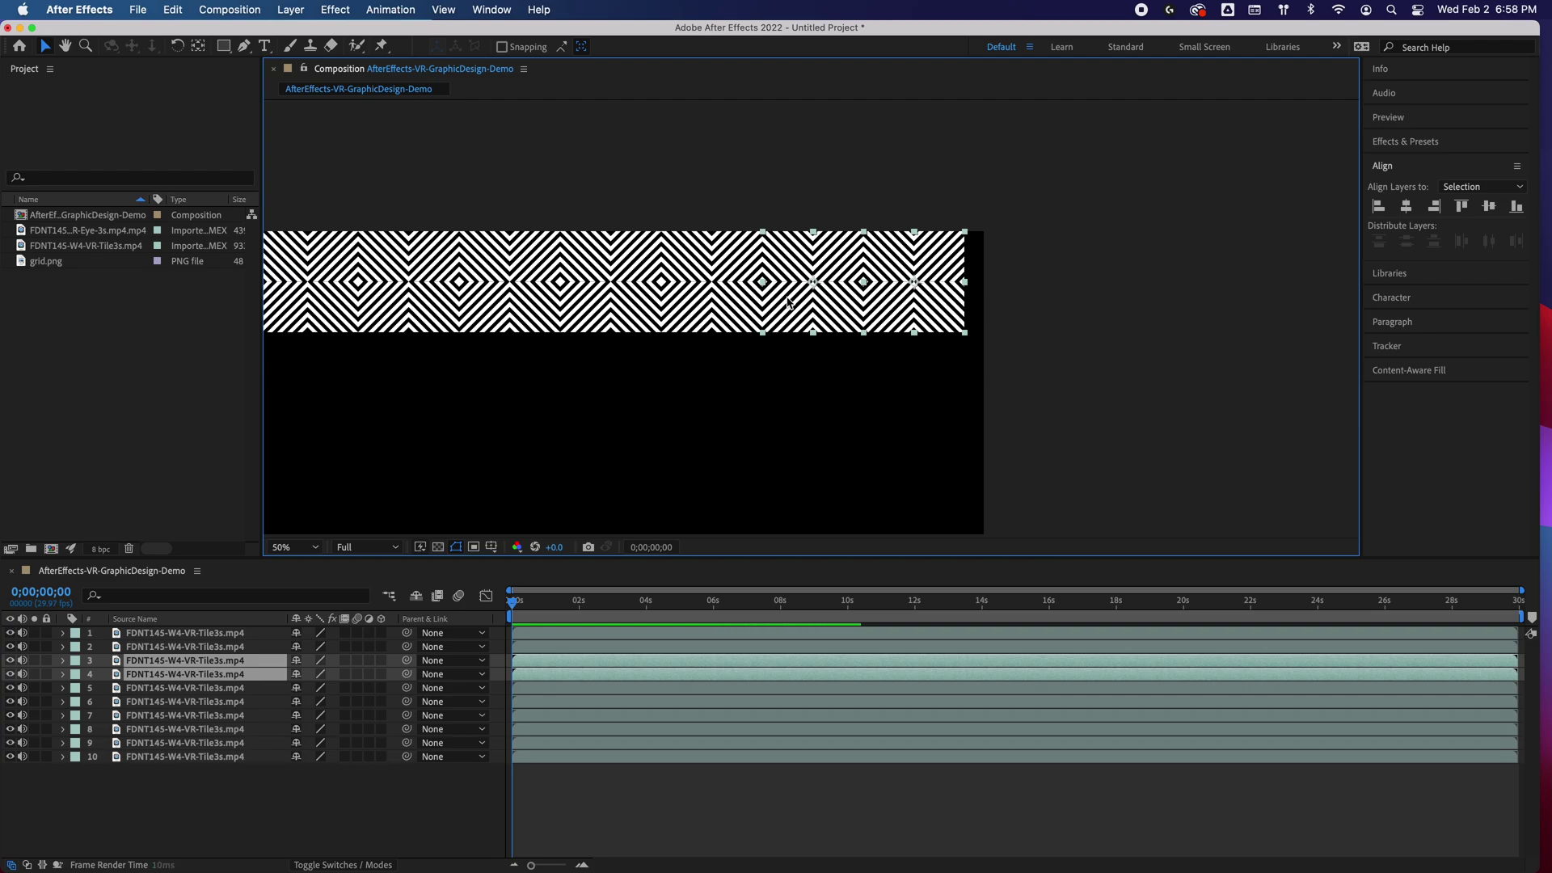
drag(788, 302, 985, 312)
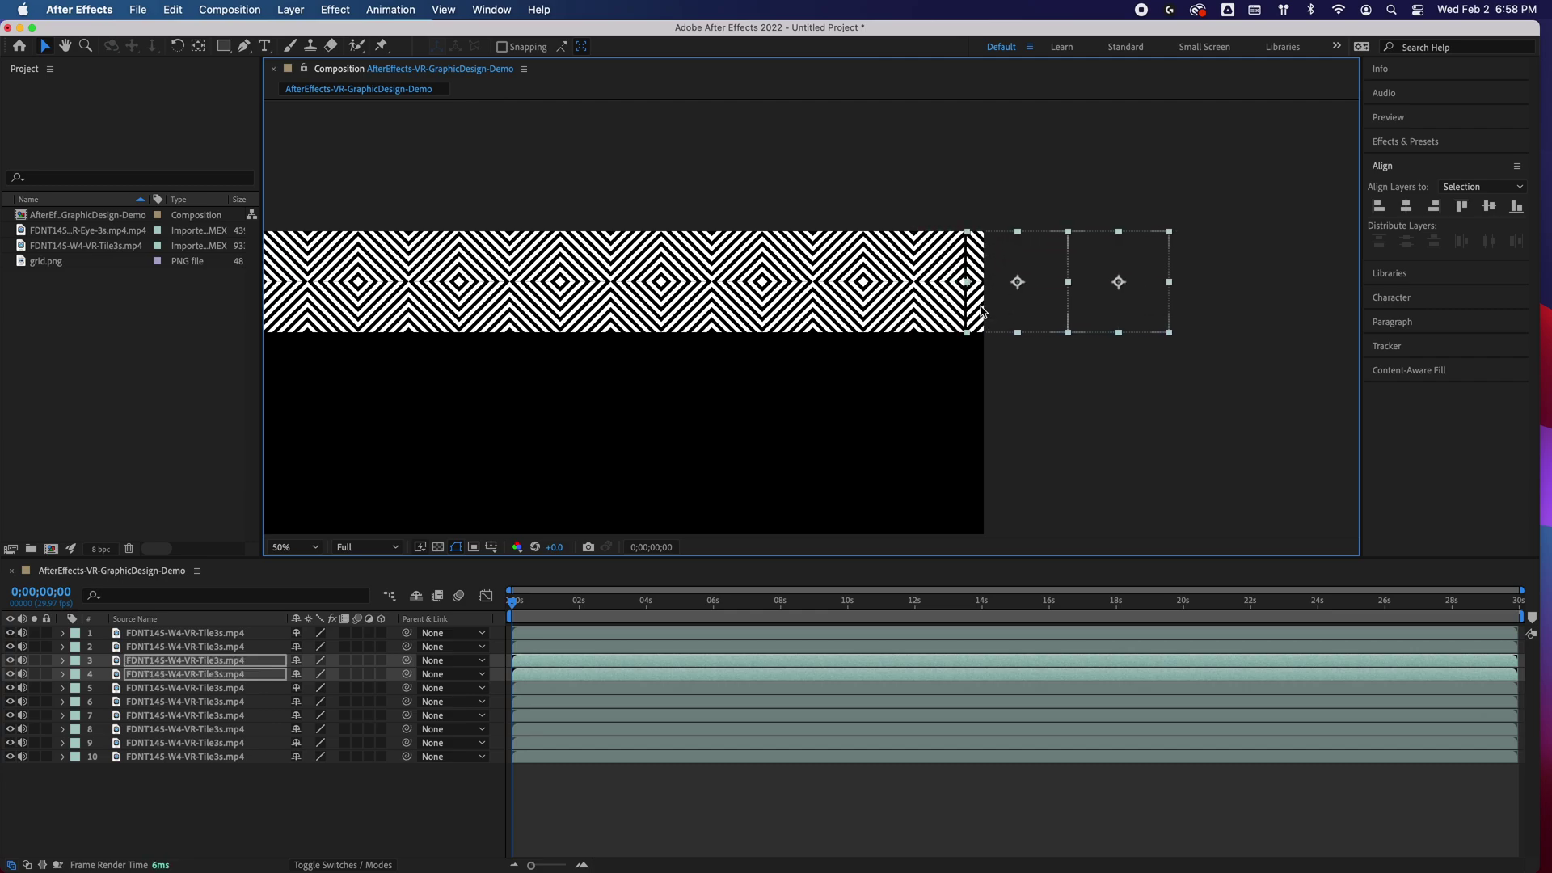
Zoom in on the new seam and nudge the duplicated tiles left three times to close it
scroll(980, 307, up, 6)
key(h)
drag(977, 305, 469, 333)
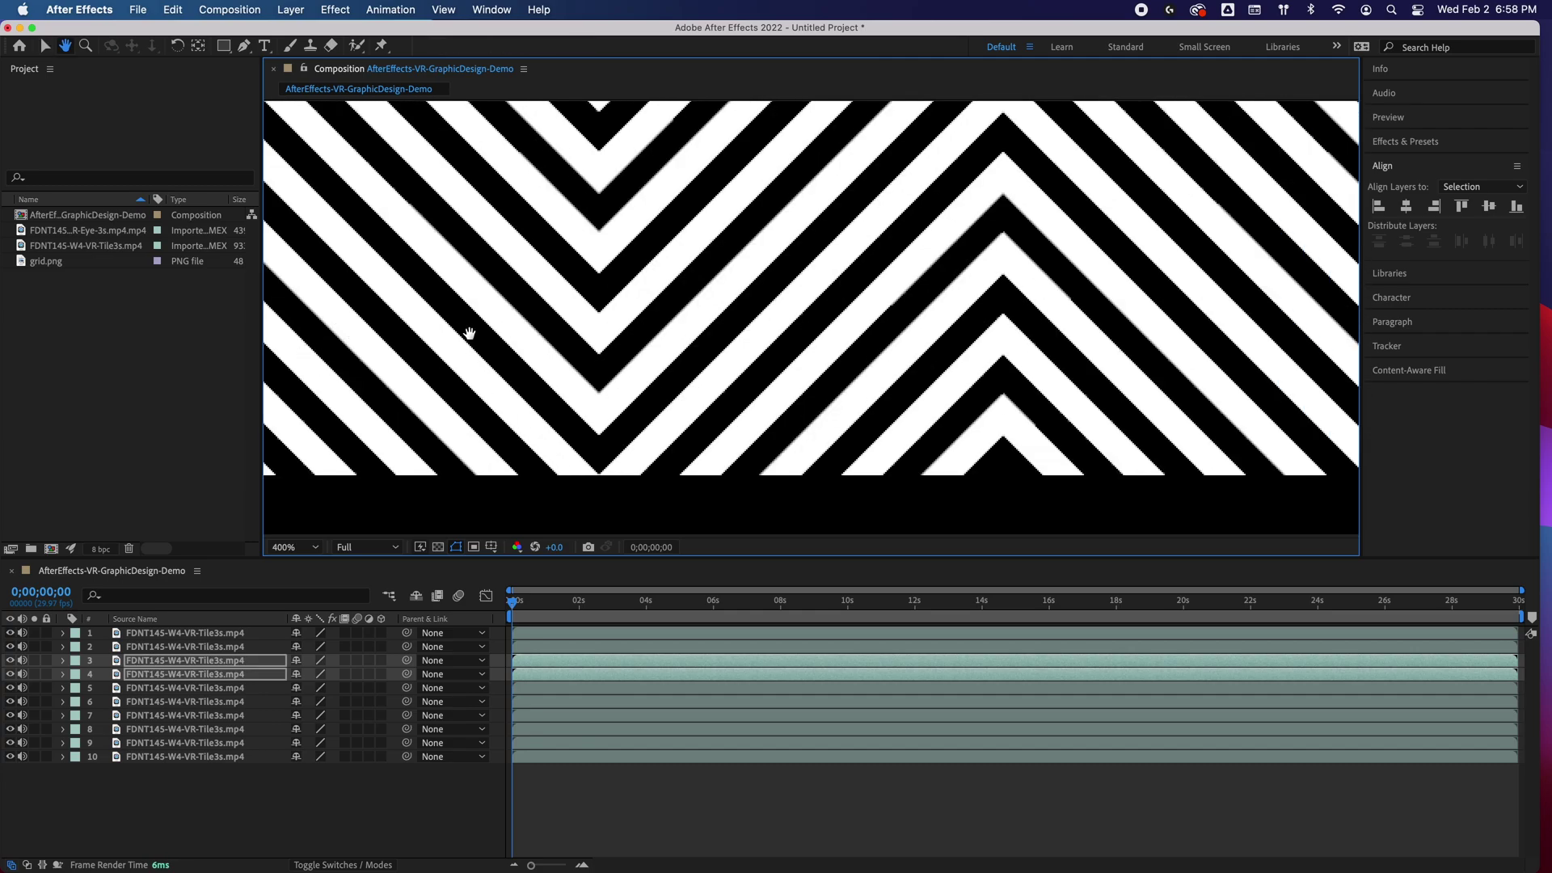
drag(962, 345, 435, 322)
key(v)
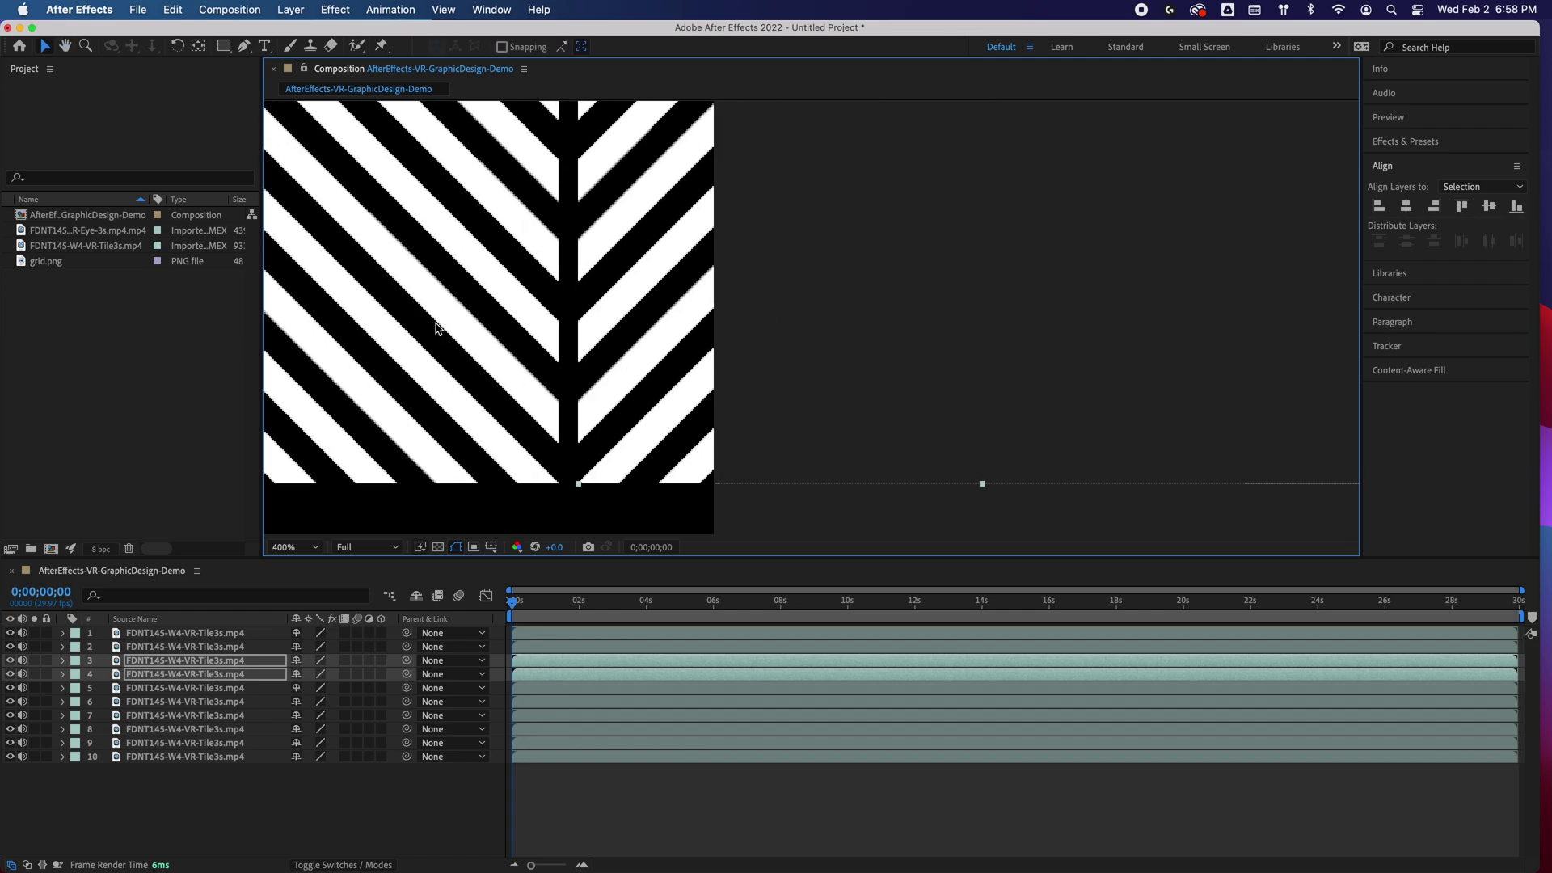
key(Left)
key(Left)
key(Left)
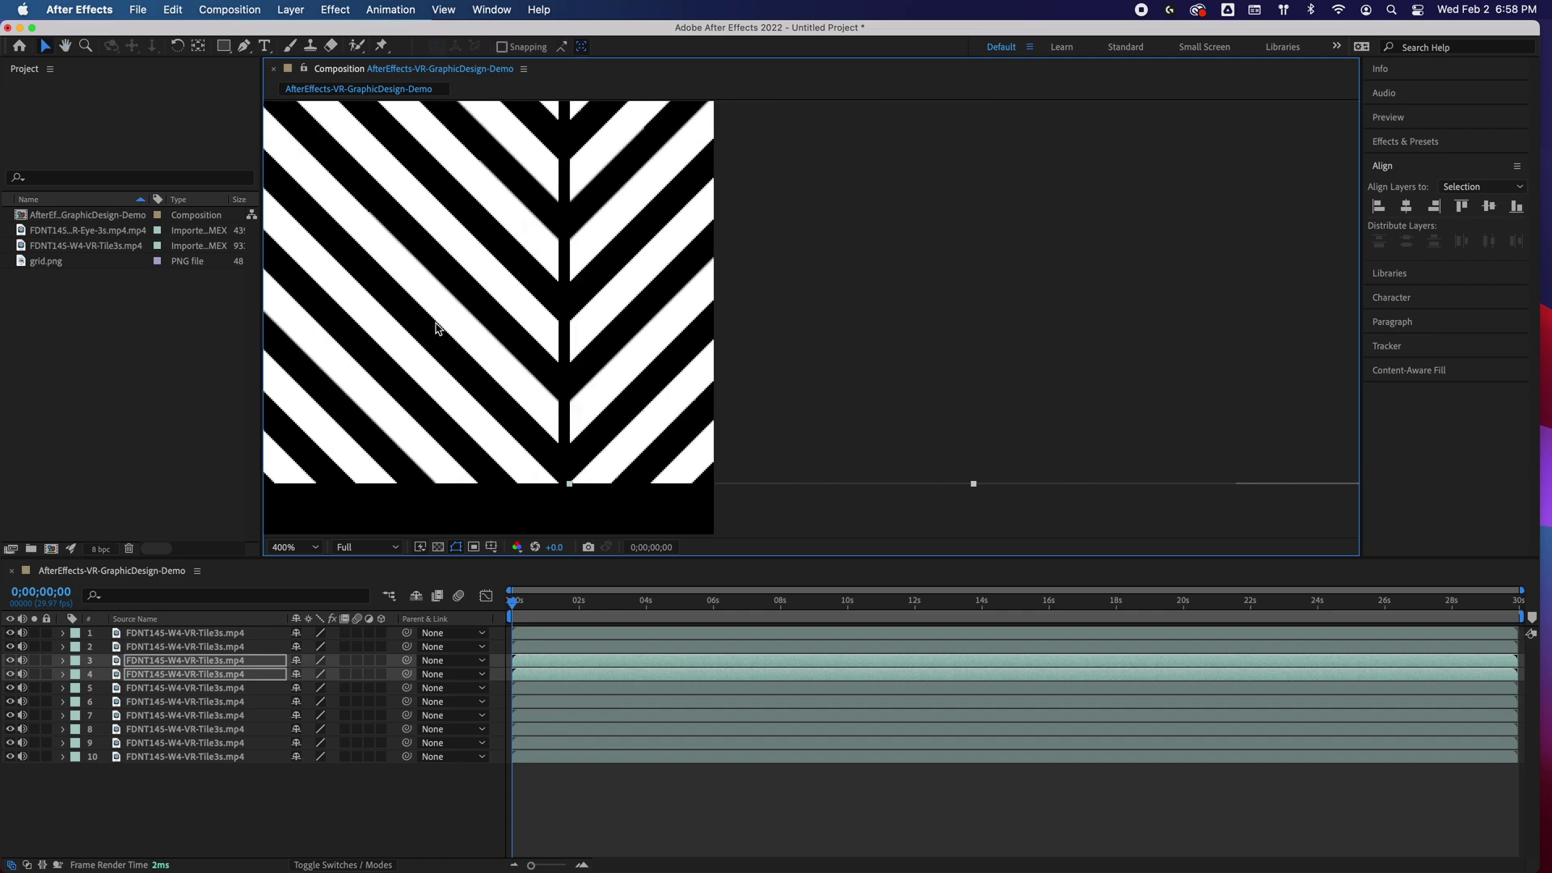
key(Left)
key(Left)
key(Left)
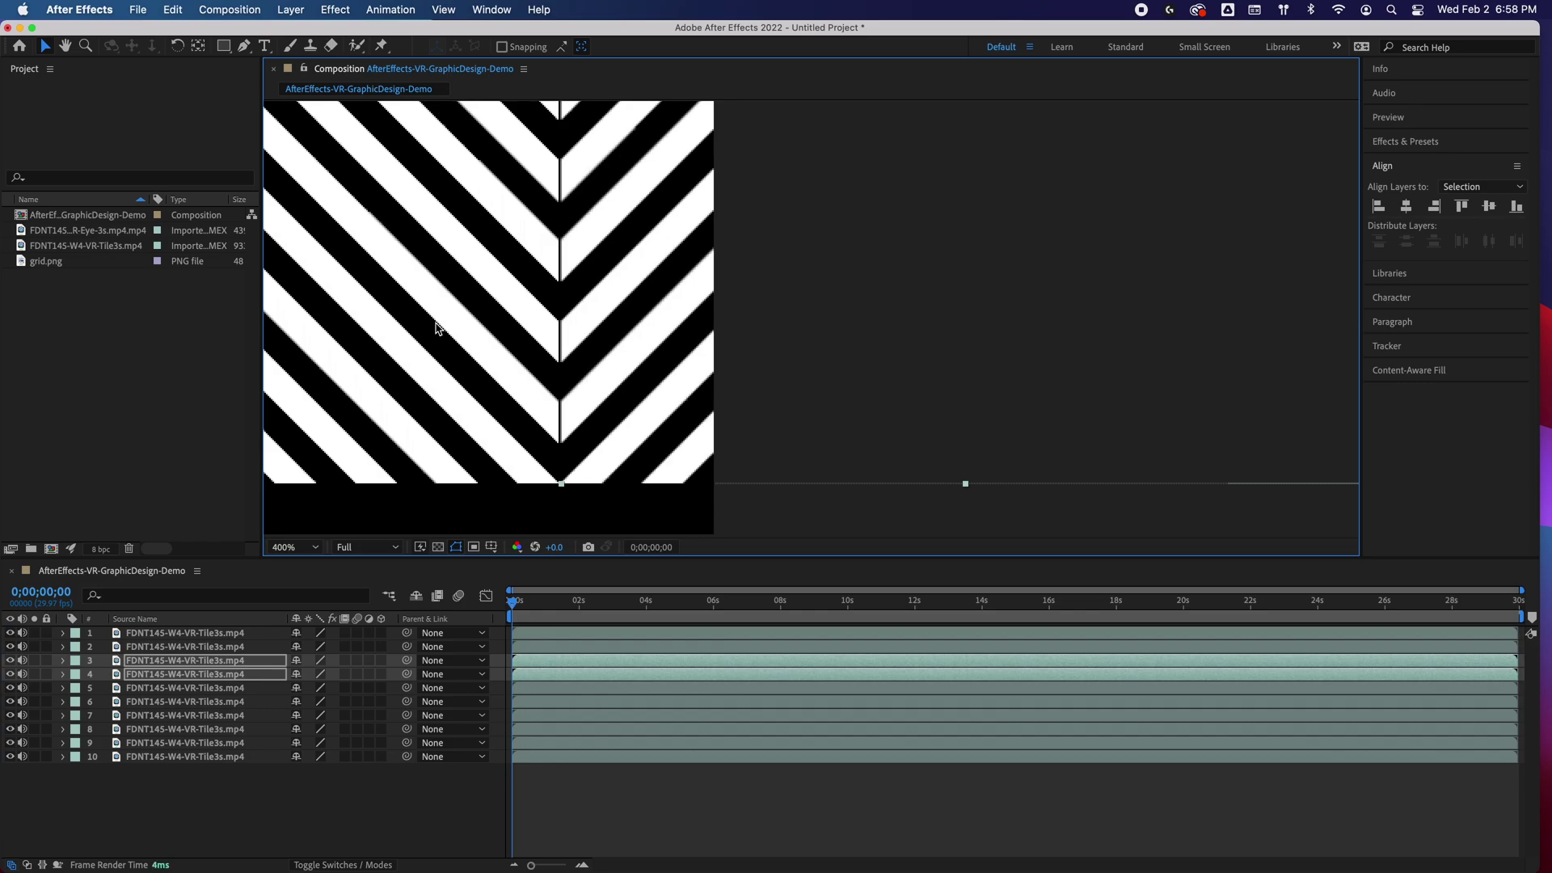
key(Left)
key(Left)
key(Left)
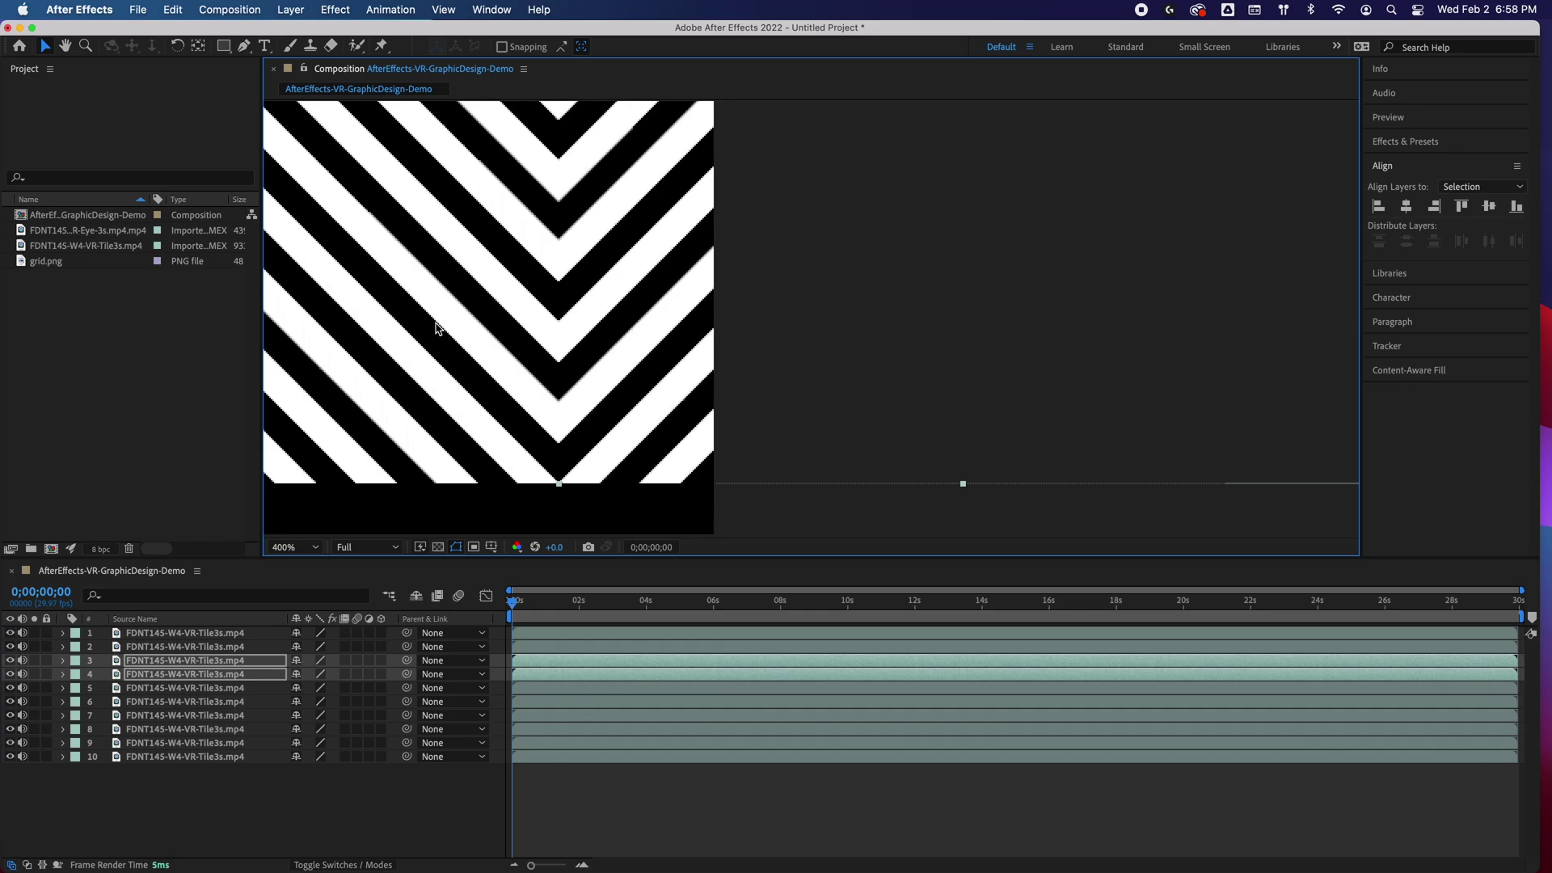
scroll(437, 328, down, 8)
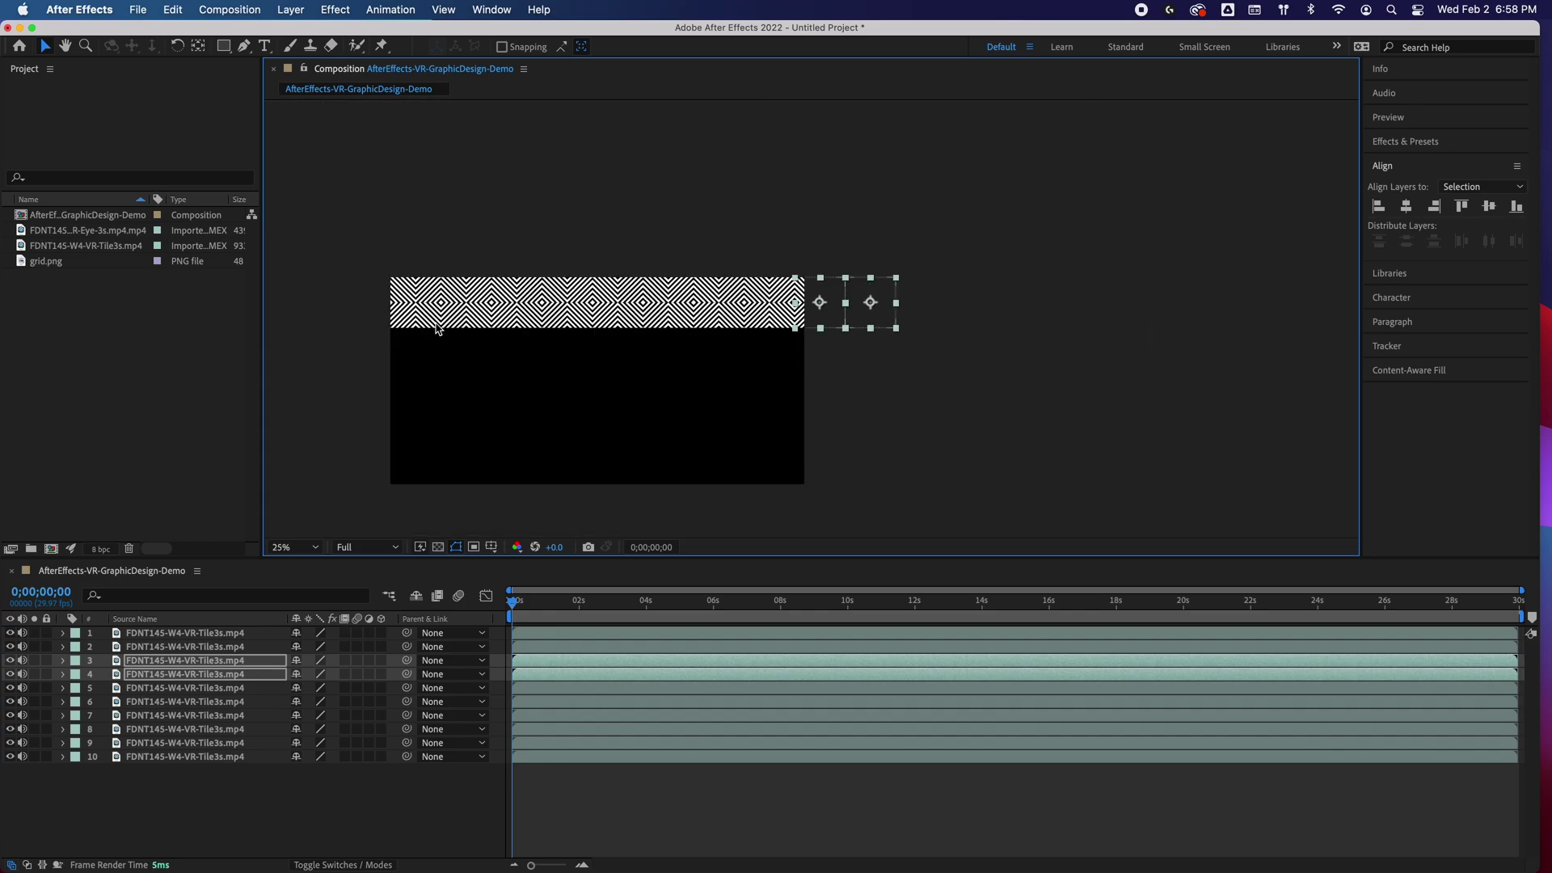
Select tile layers 1 through 10 as a range in the Timeline
click(590, 406)
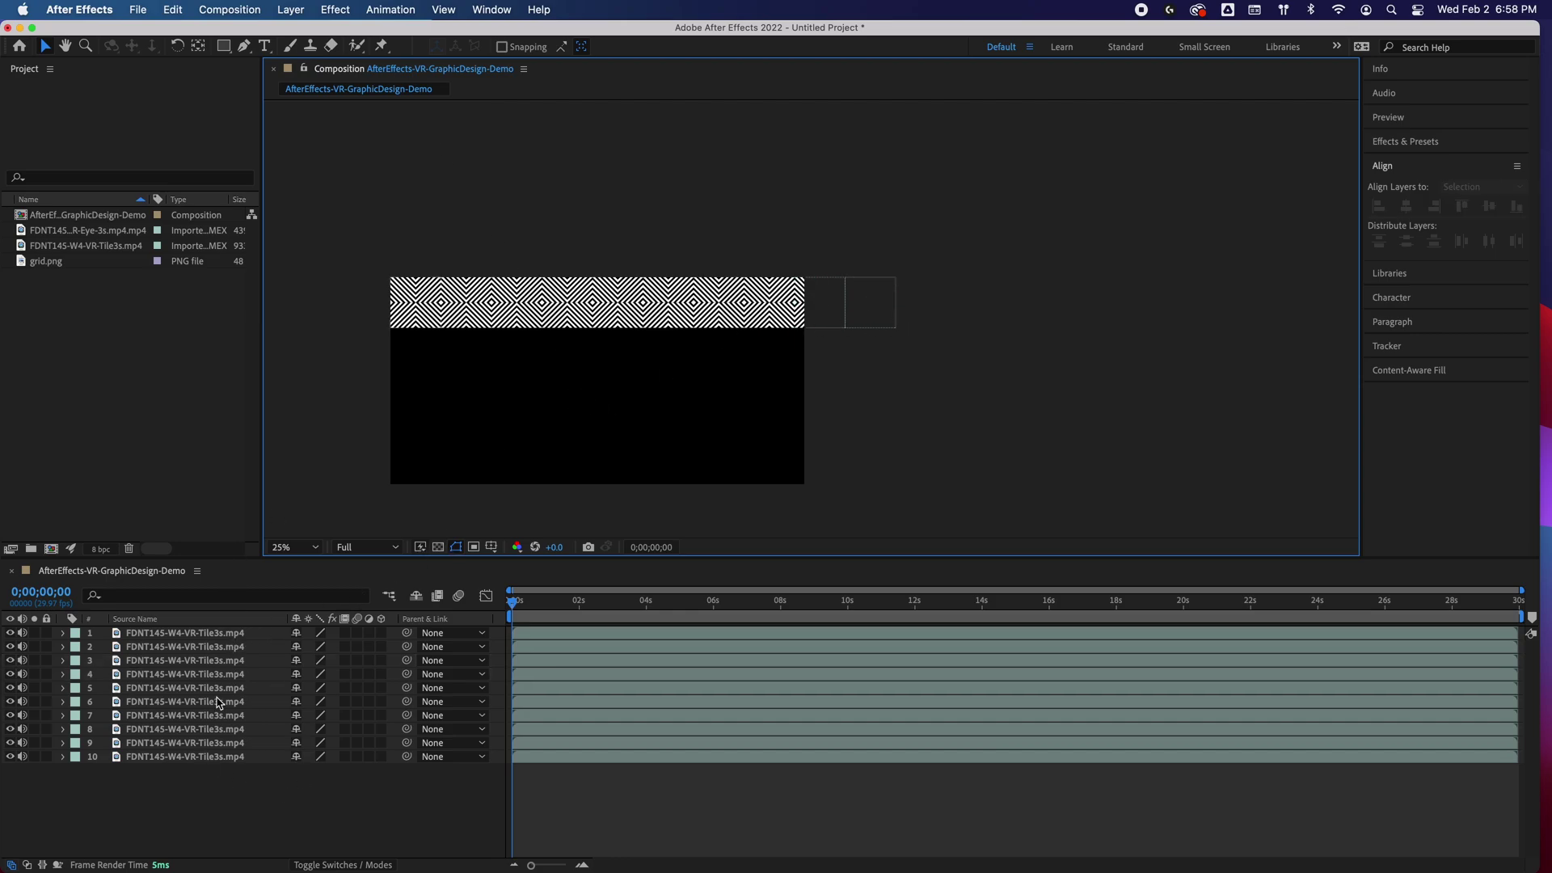
click(416, 305)
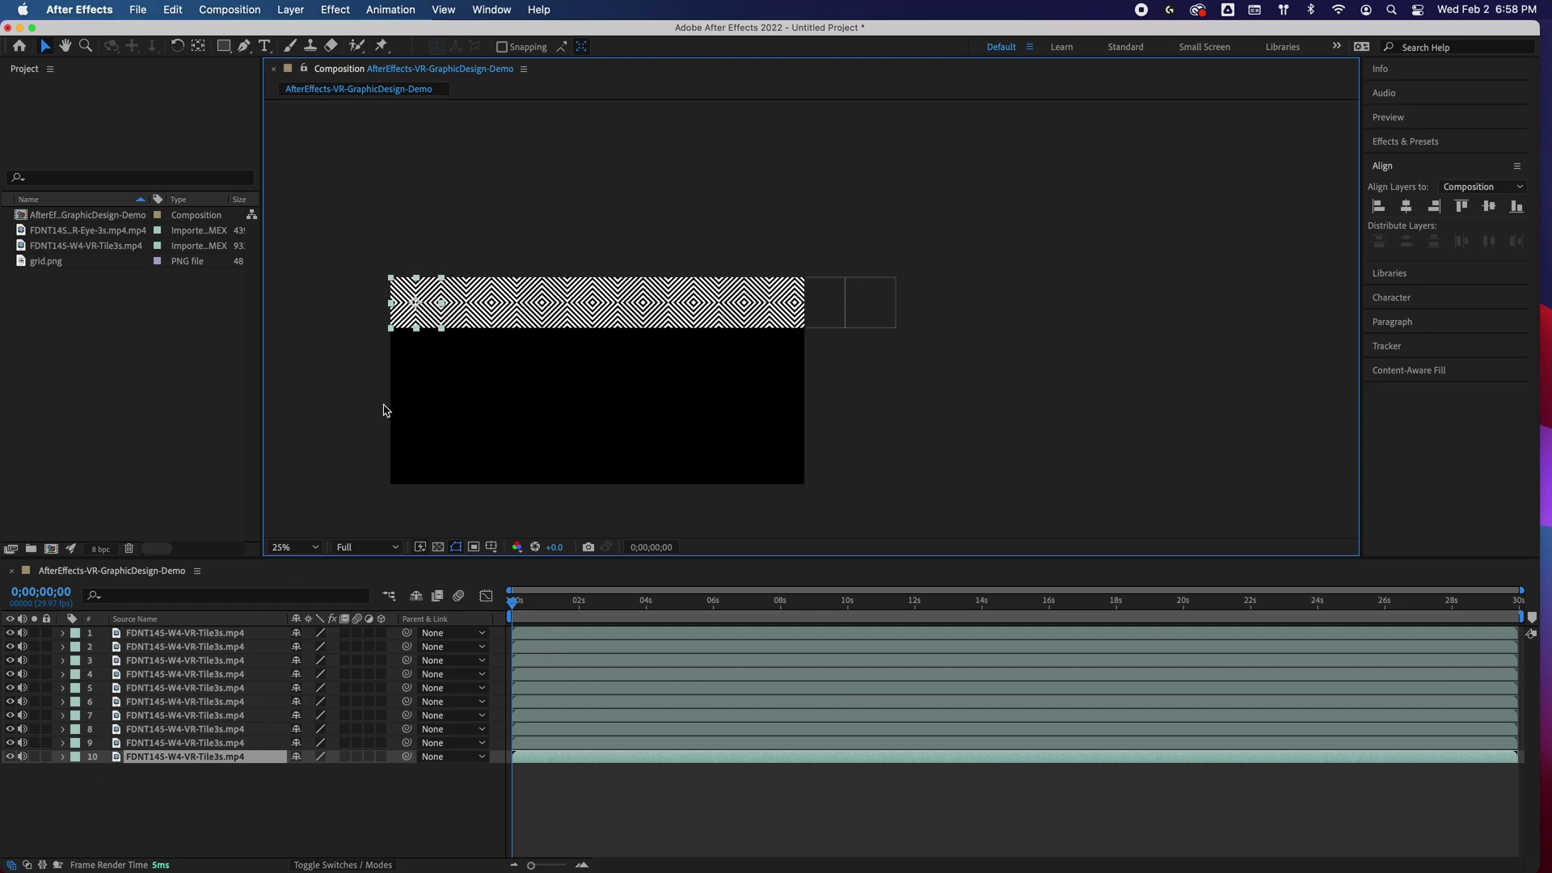
click(230, 634)
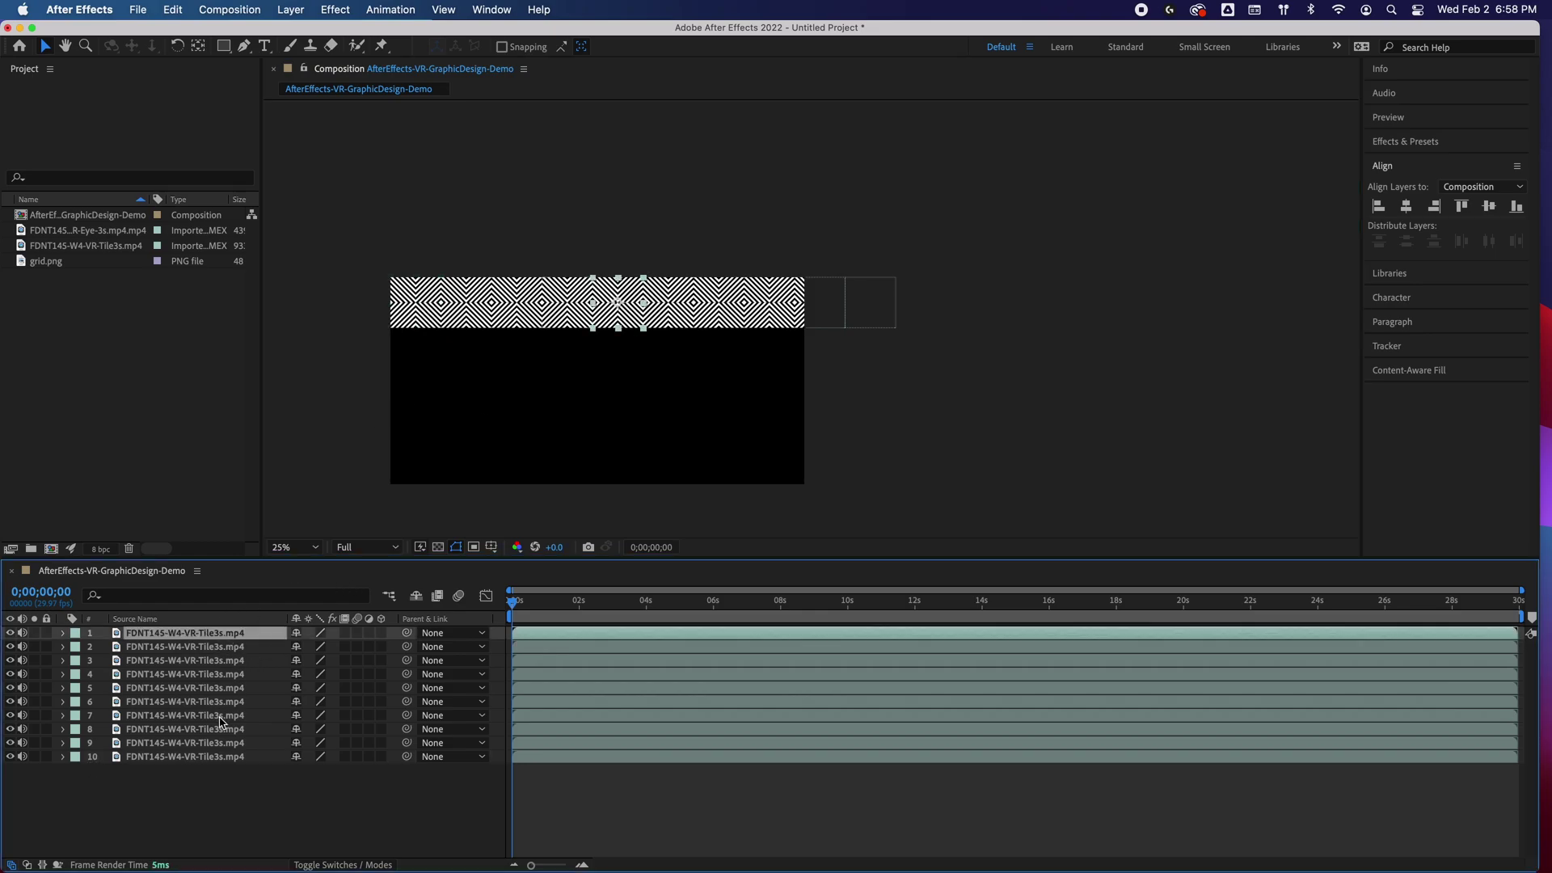
shift+click(245, 757)
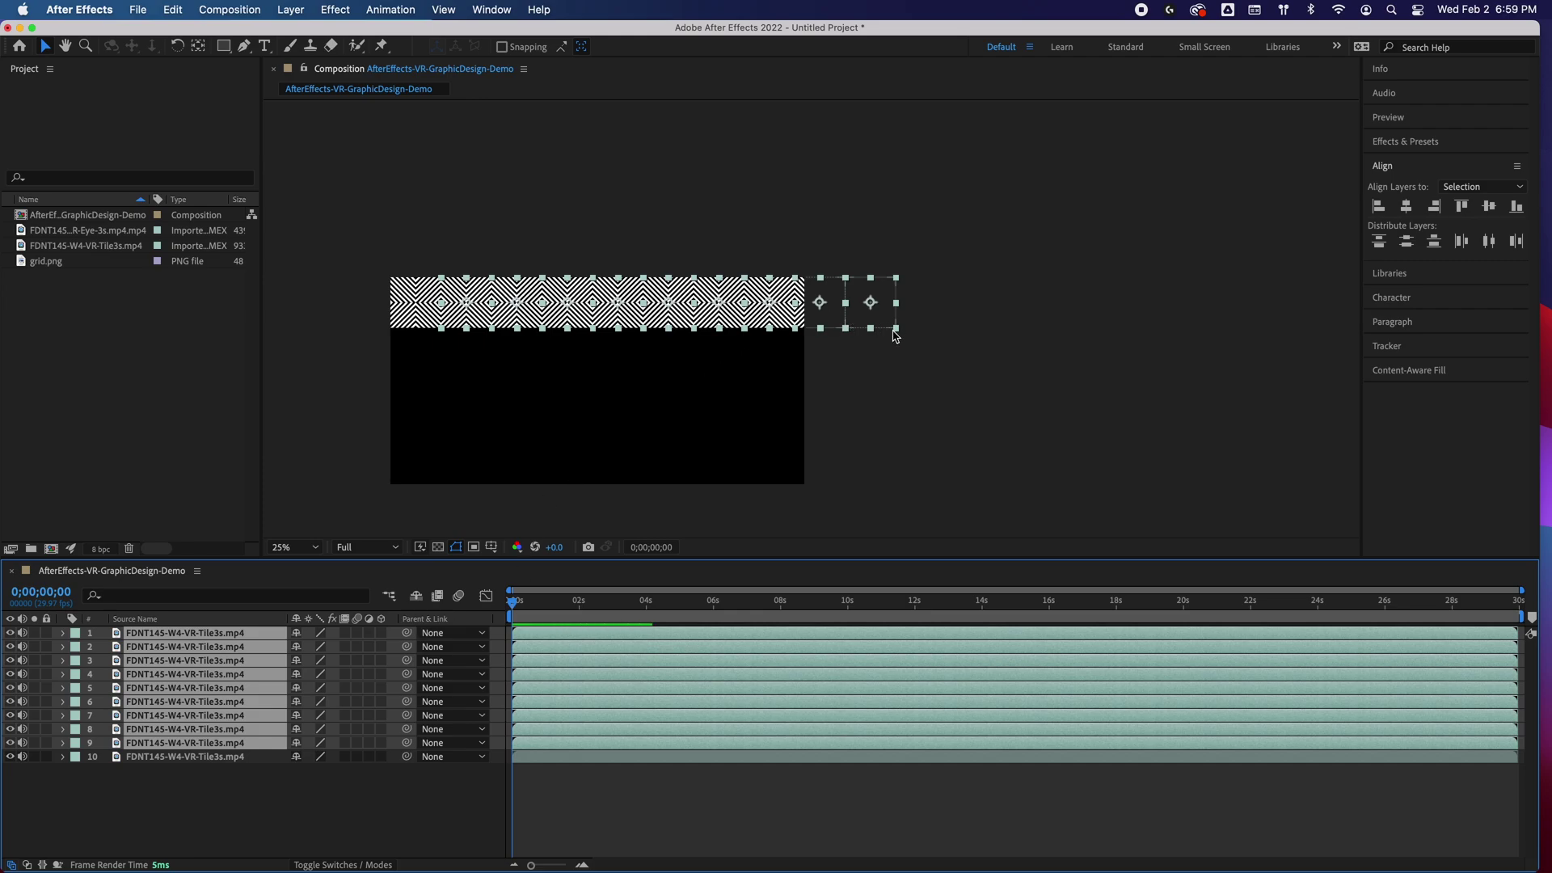
shift+click(891, 323)
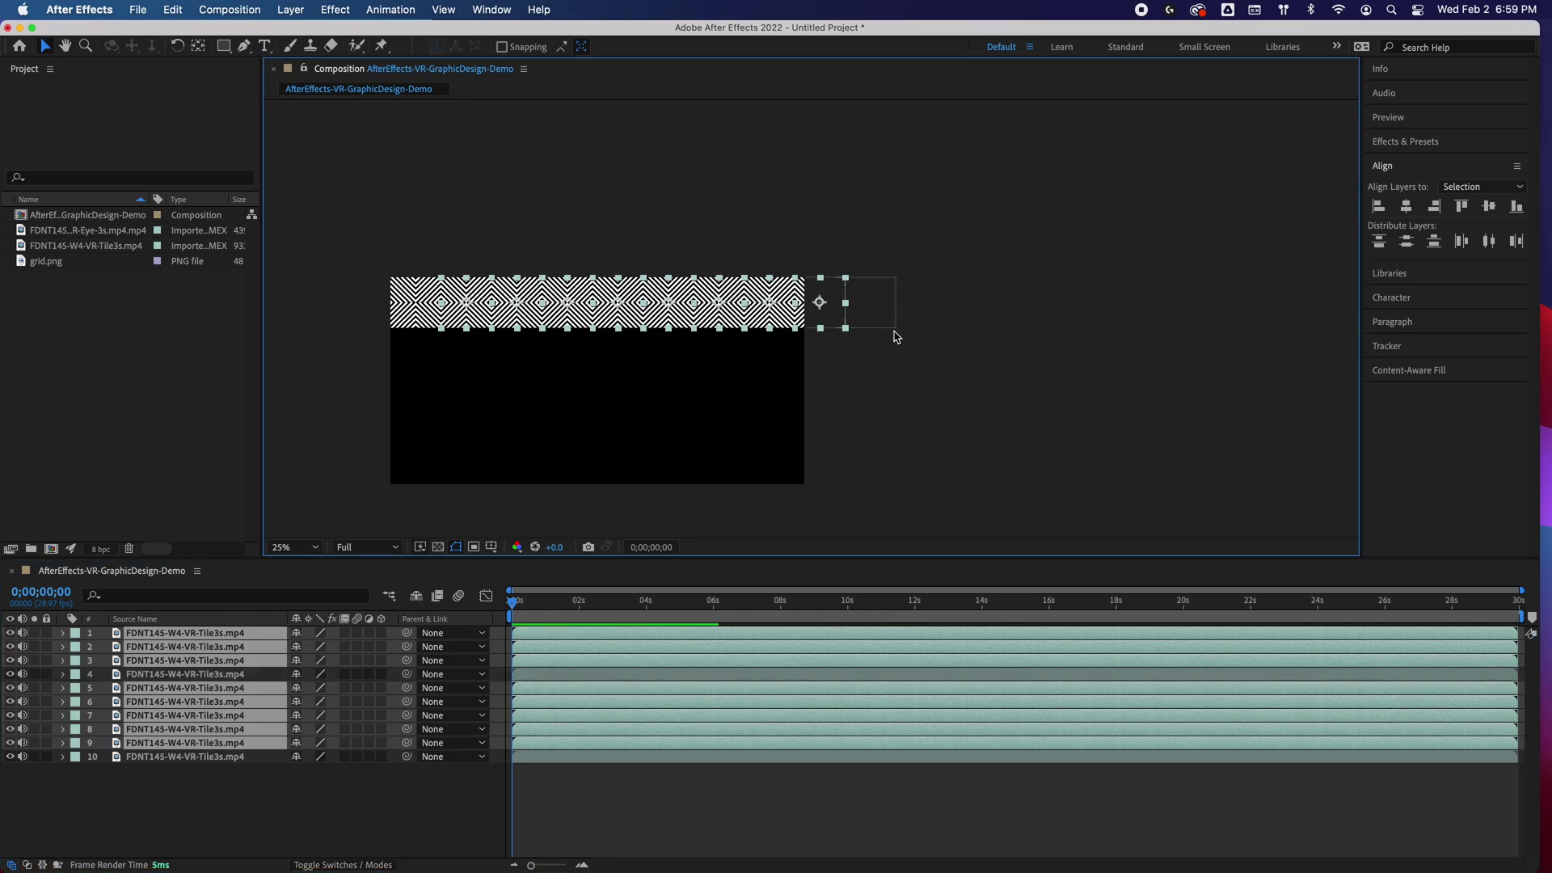
click(892, 353)
click(194, 635)
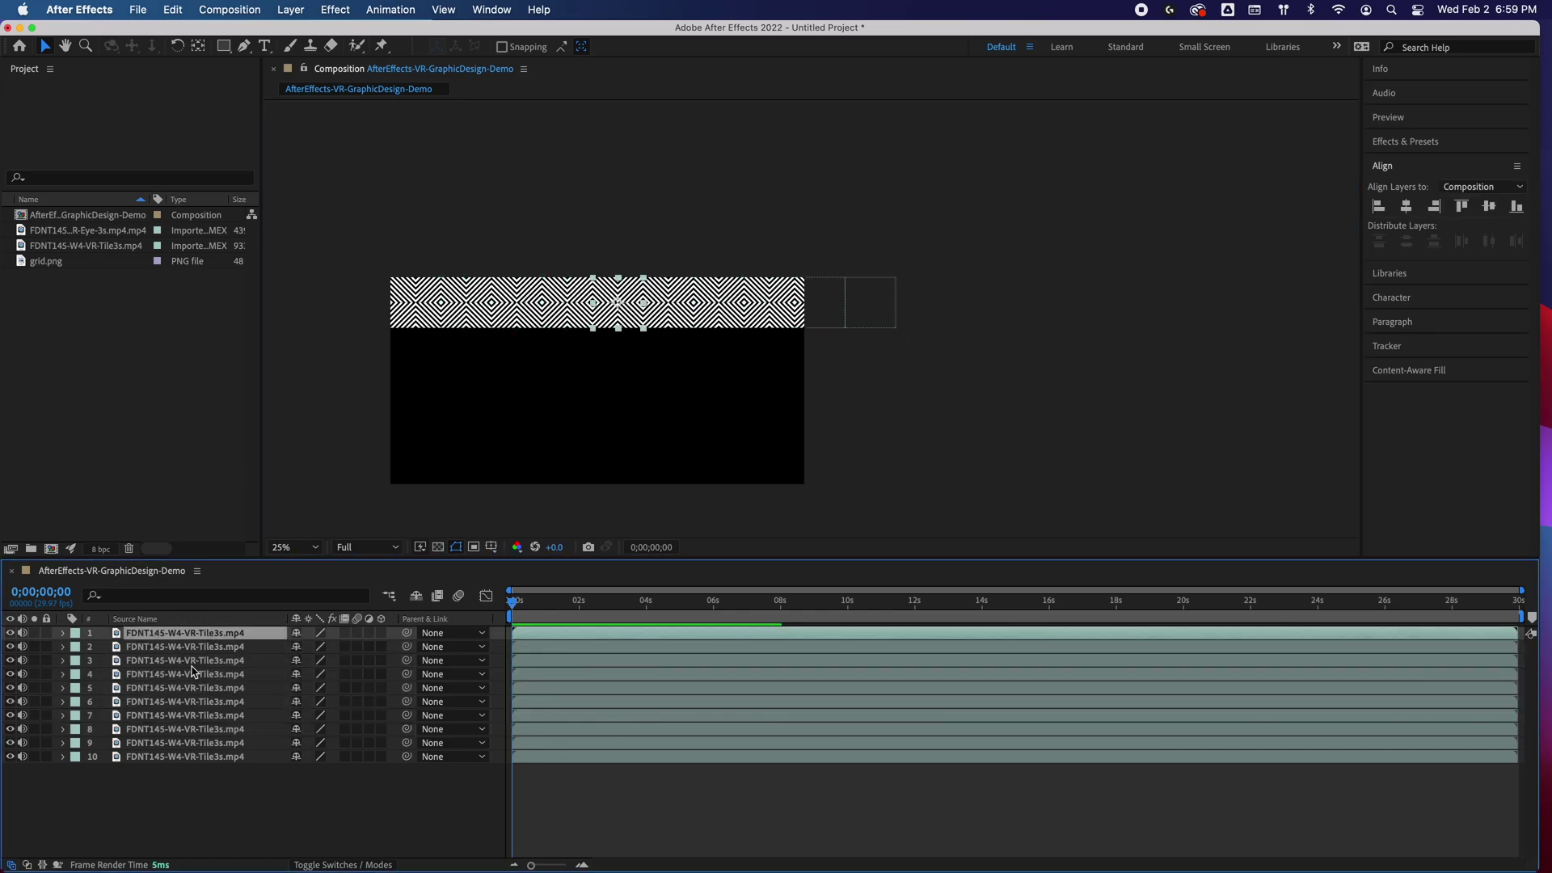
shift+click(218, 759)
click(893, 329)
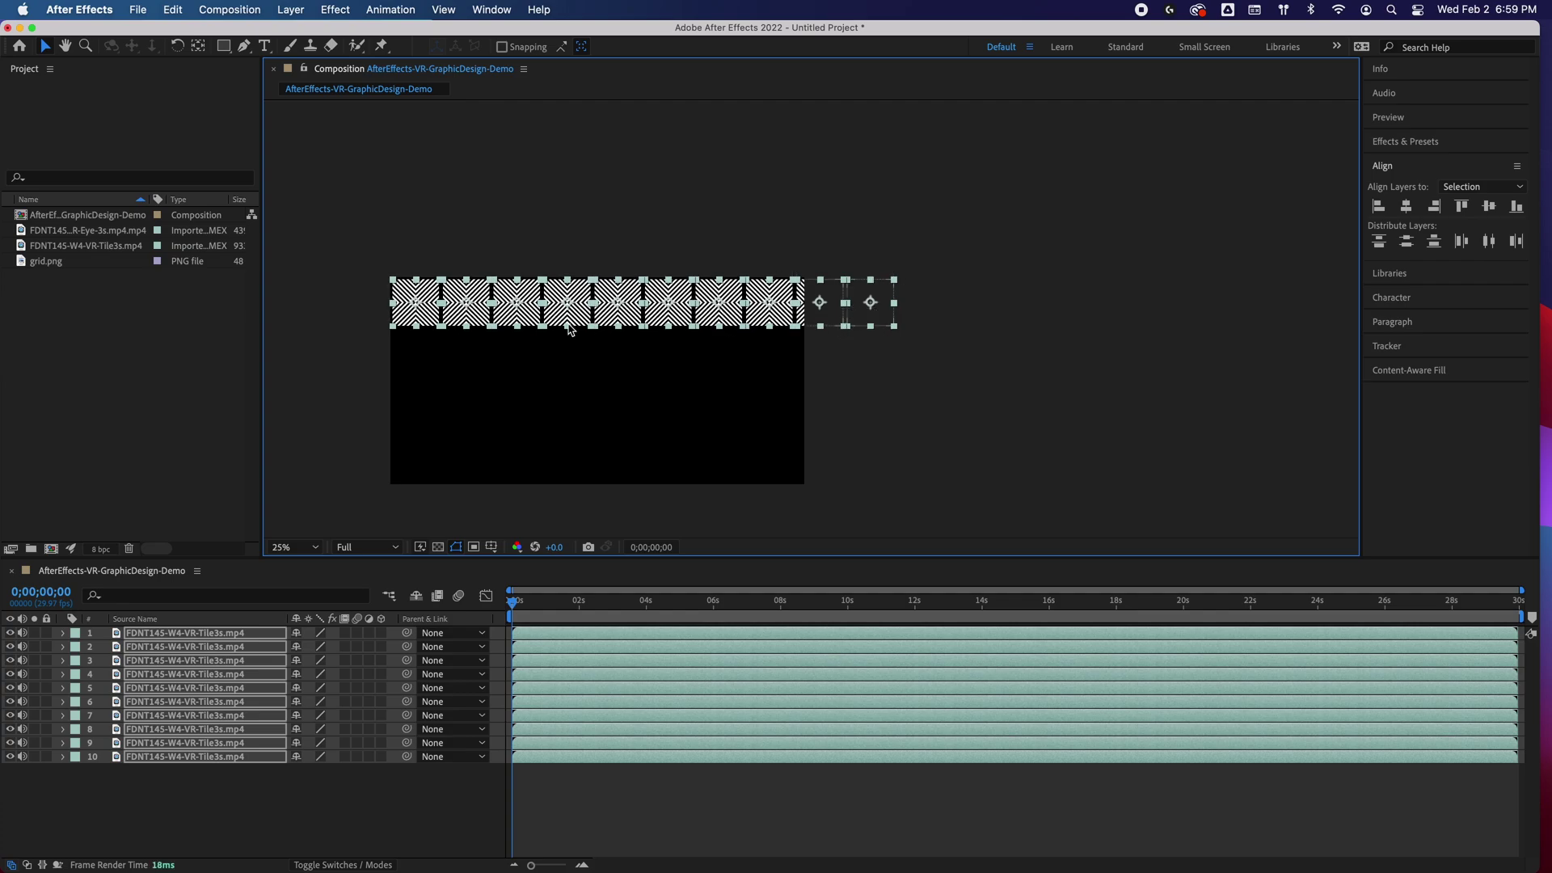
Set Parent & Link for the selected tiles to layer 10, then deselect
click(478, 634)
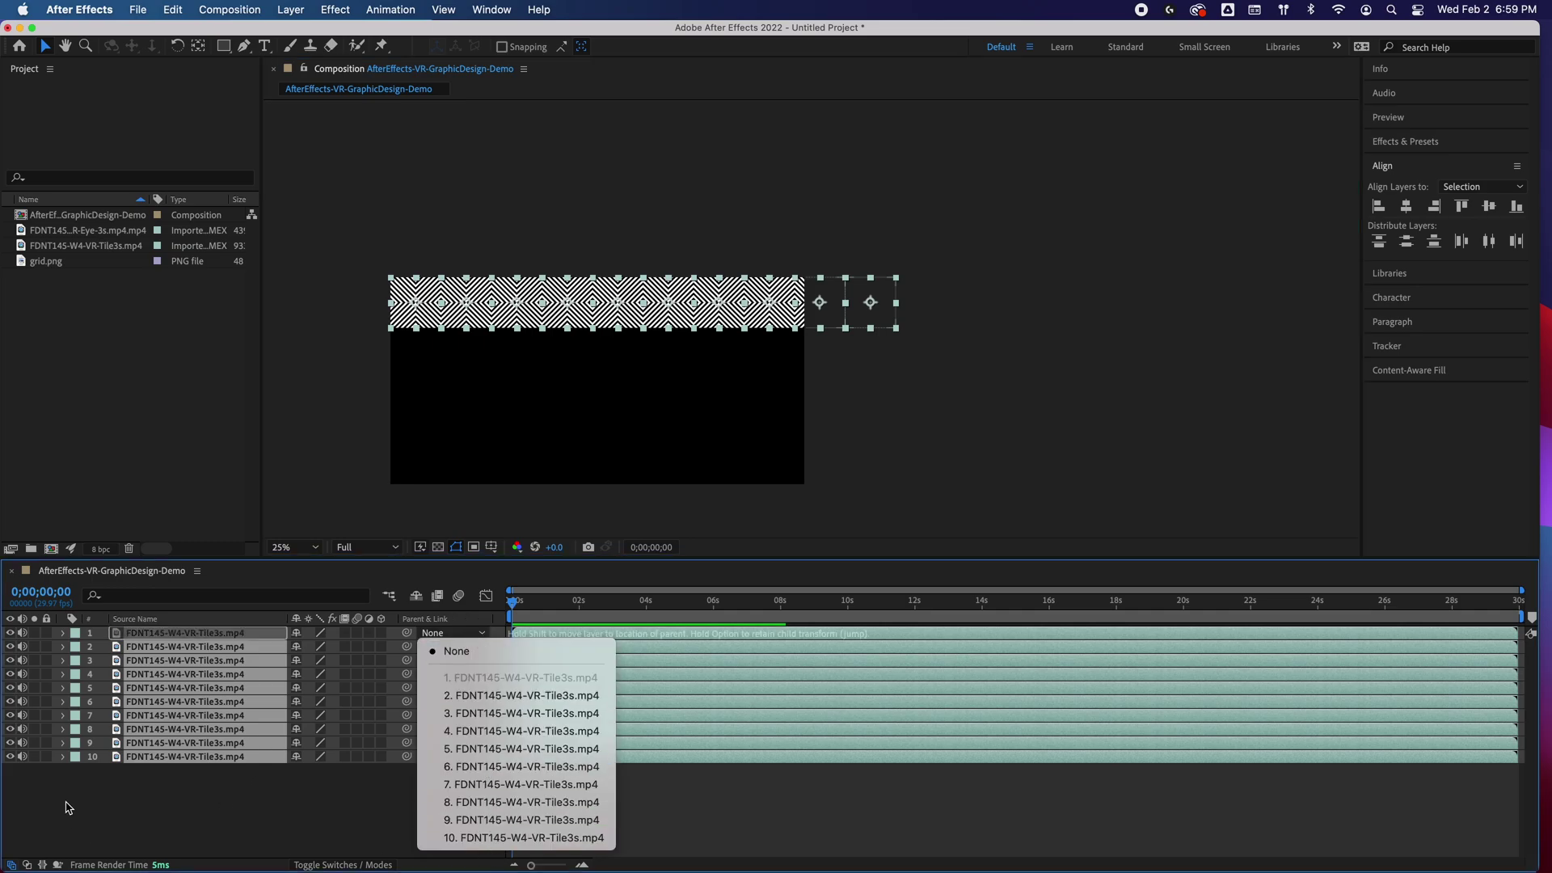
click(524, 838)
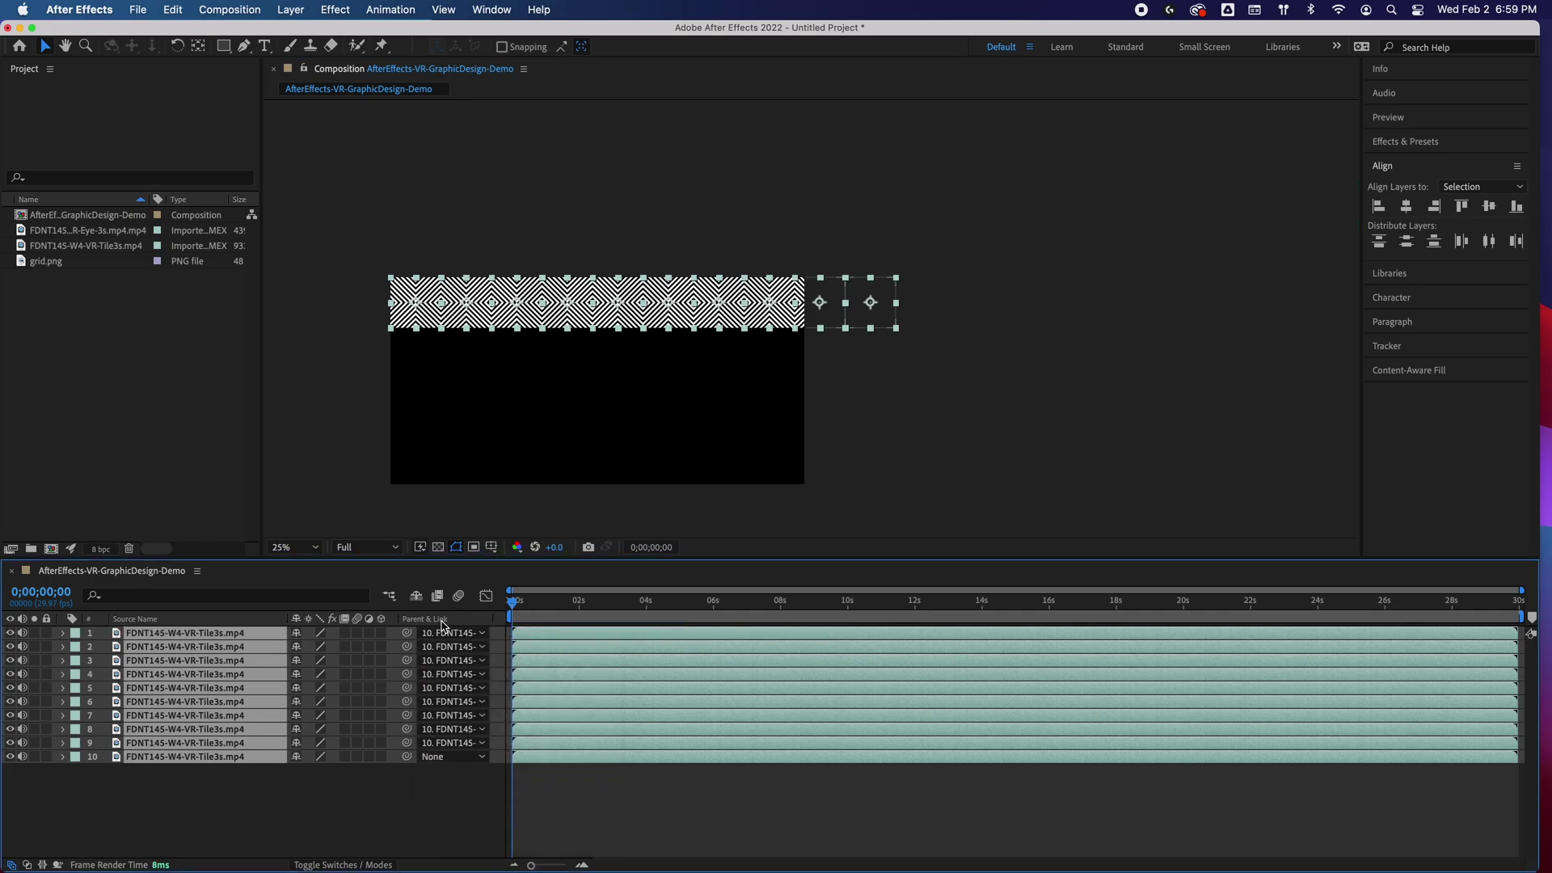
click(449, 796)
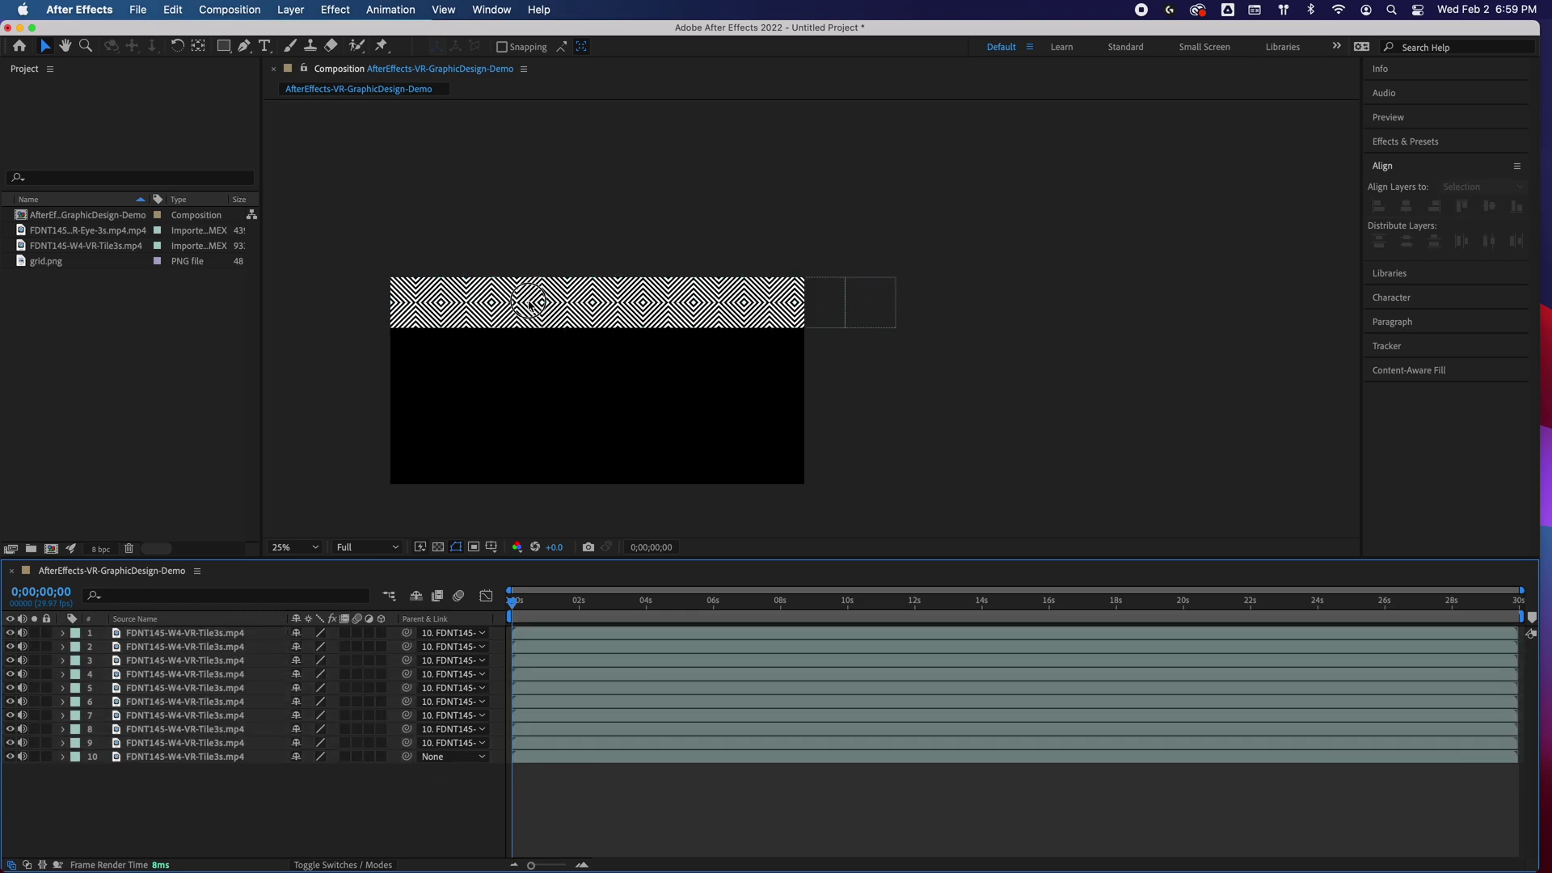
Move the whole parented strip down-right, undoing a stray single-tile move
drag(529, 303, 562, 359)
key(super+z)
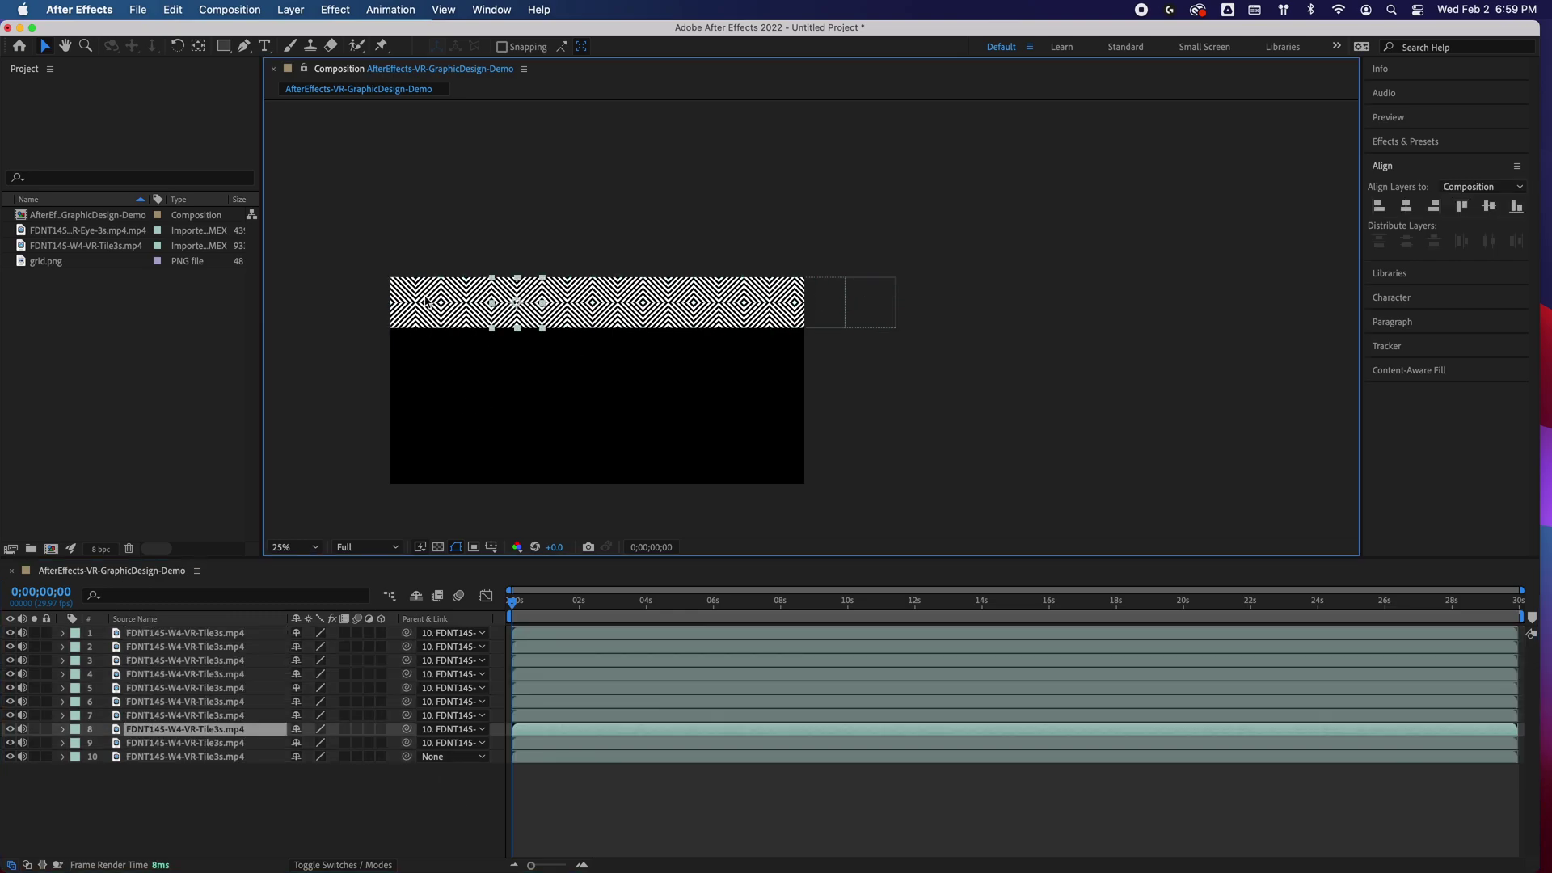
drag(418, 304, 455, 353)
key(super+z)
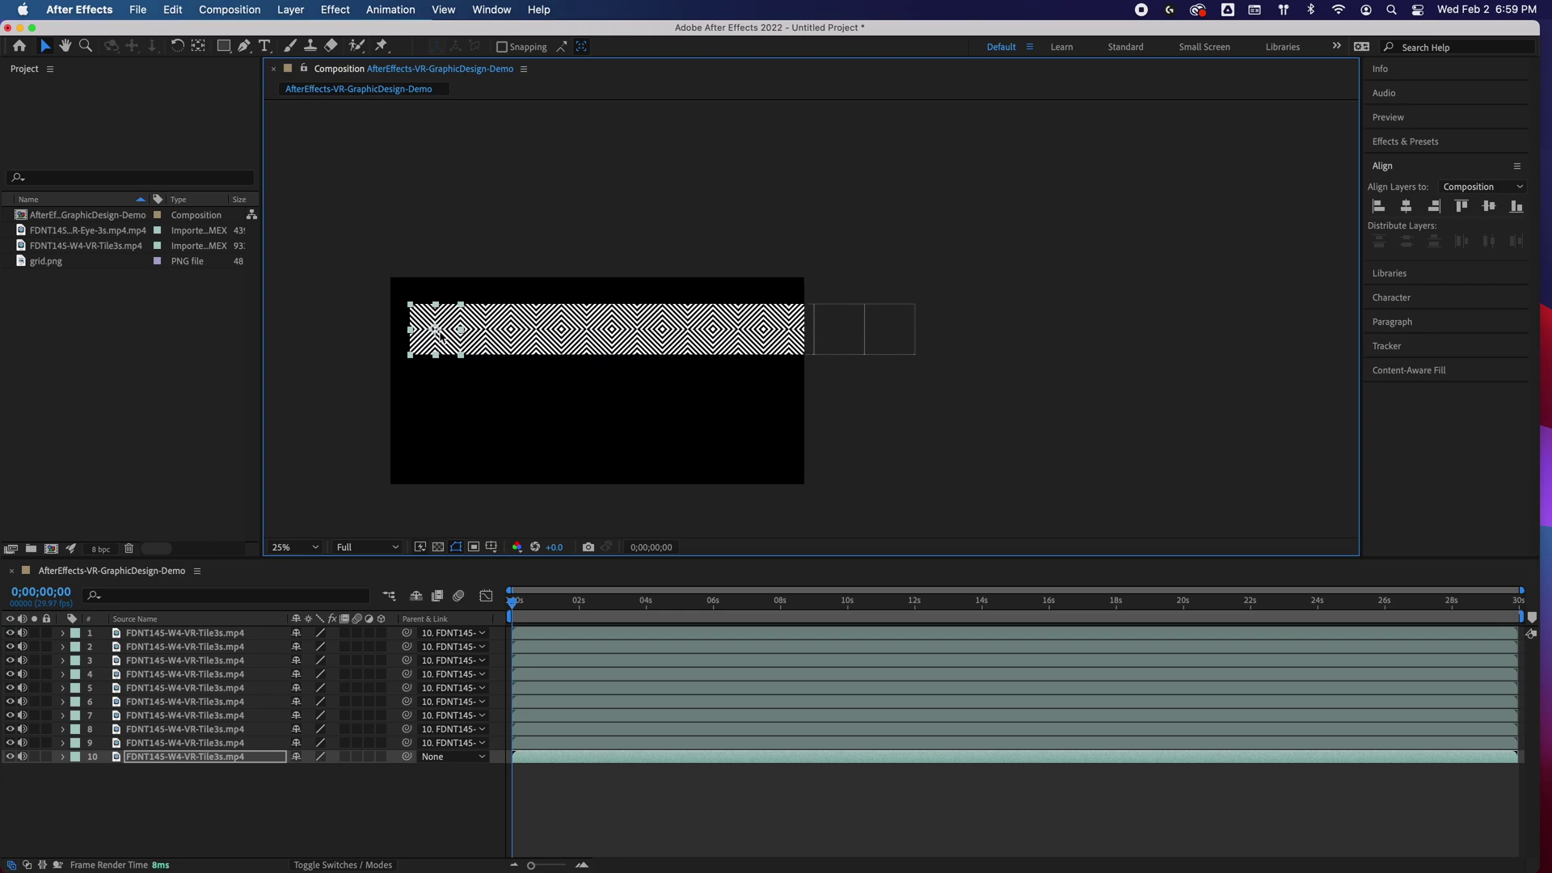
key(super+shift+z)
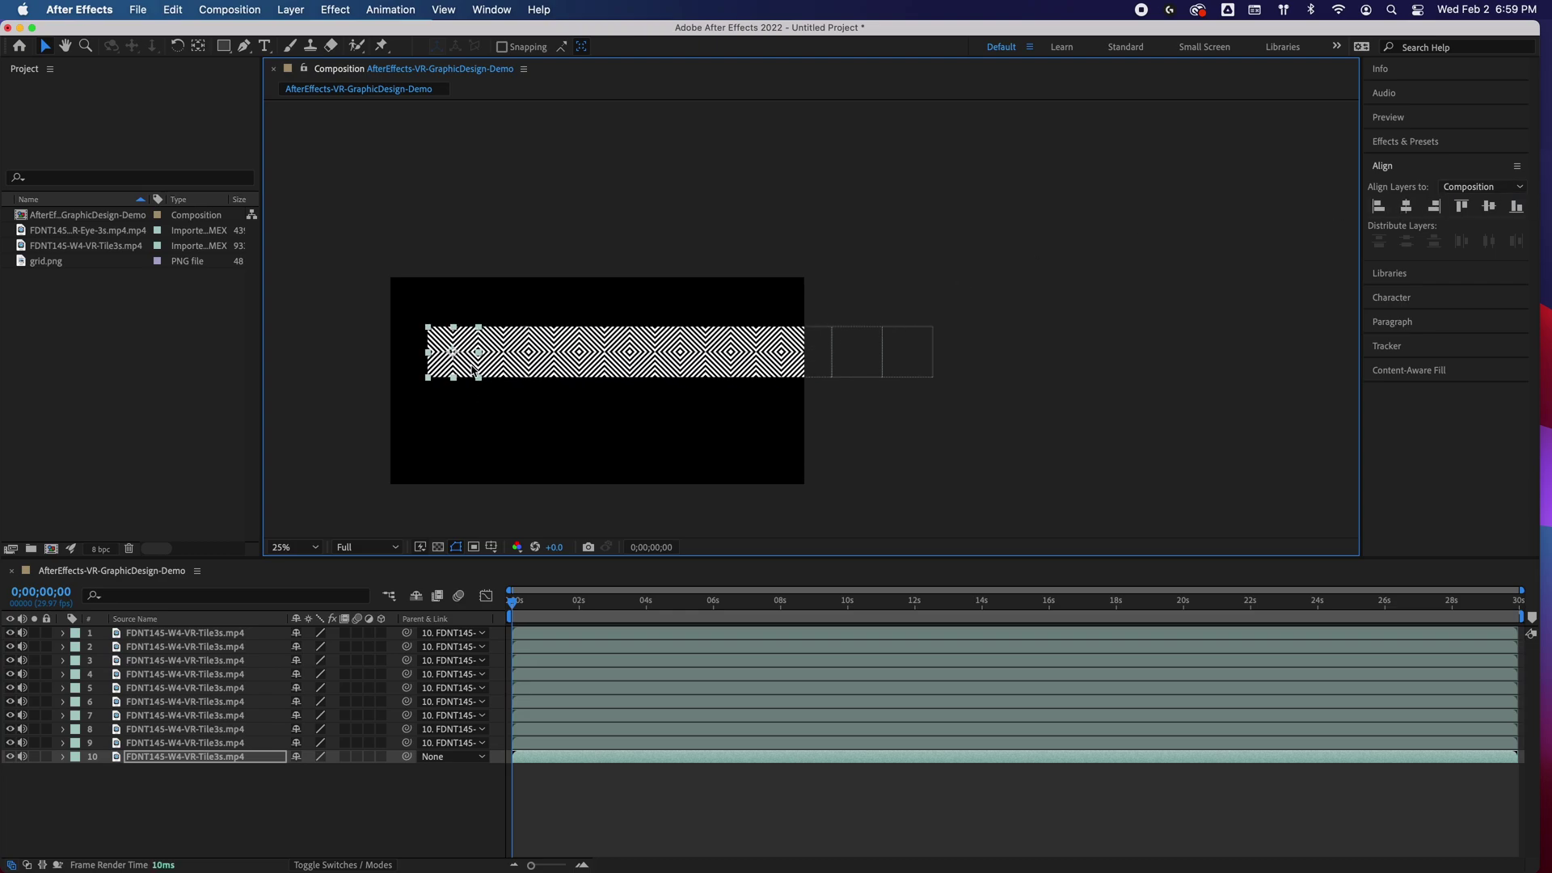
Scale the strip down slightly and align it to the composition's left and top edges
click(1380, 207)
click(1462, 207)
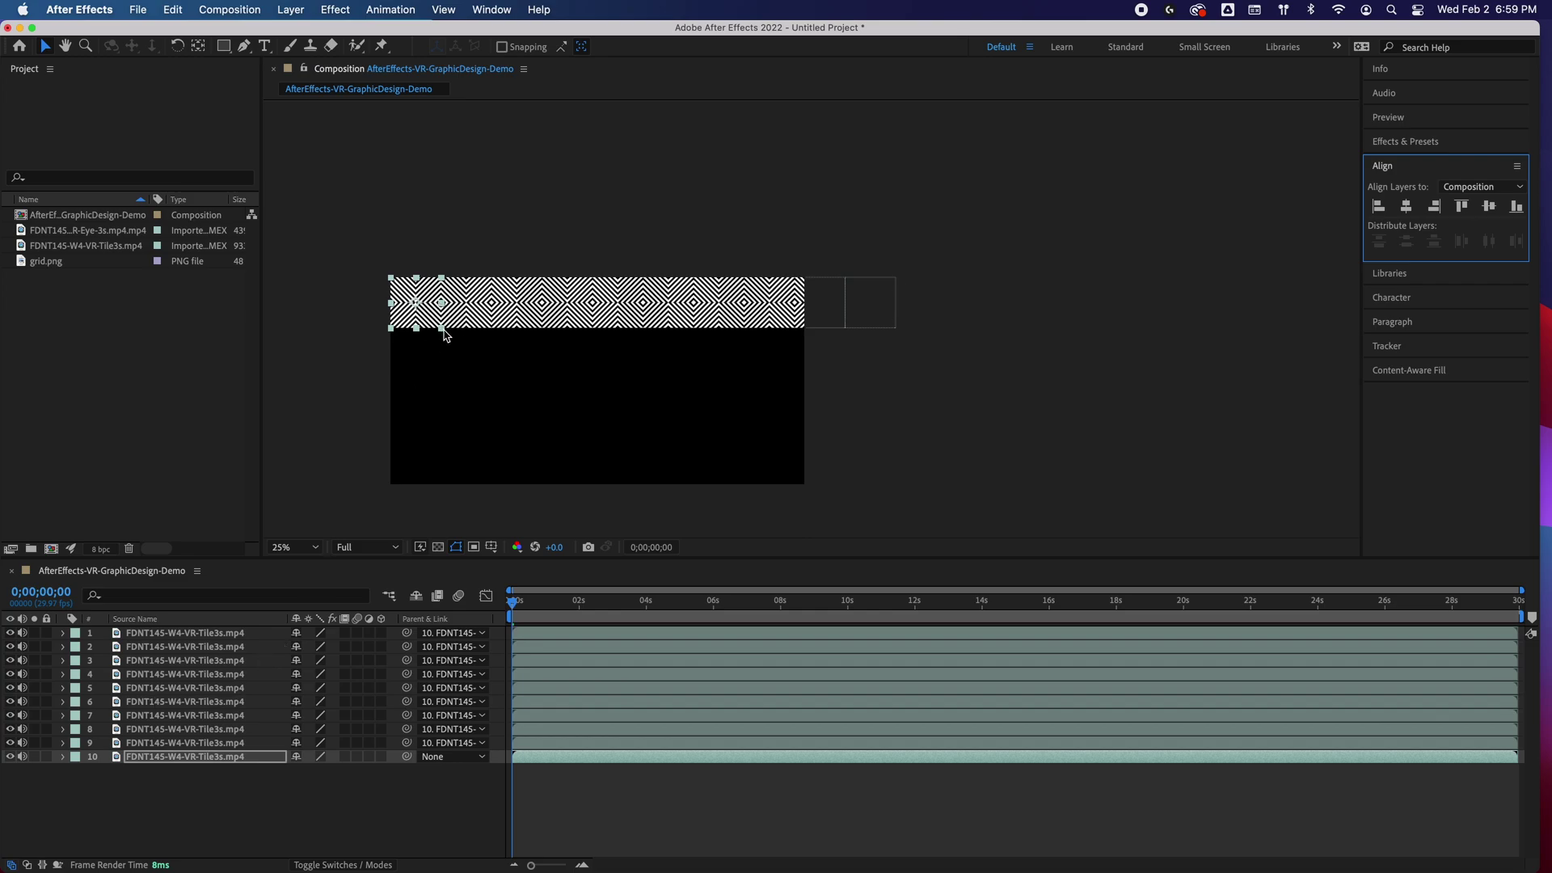
drag(441, 328, 437, 324)
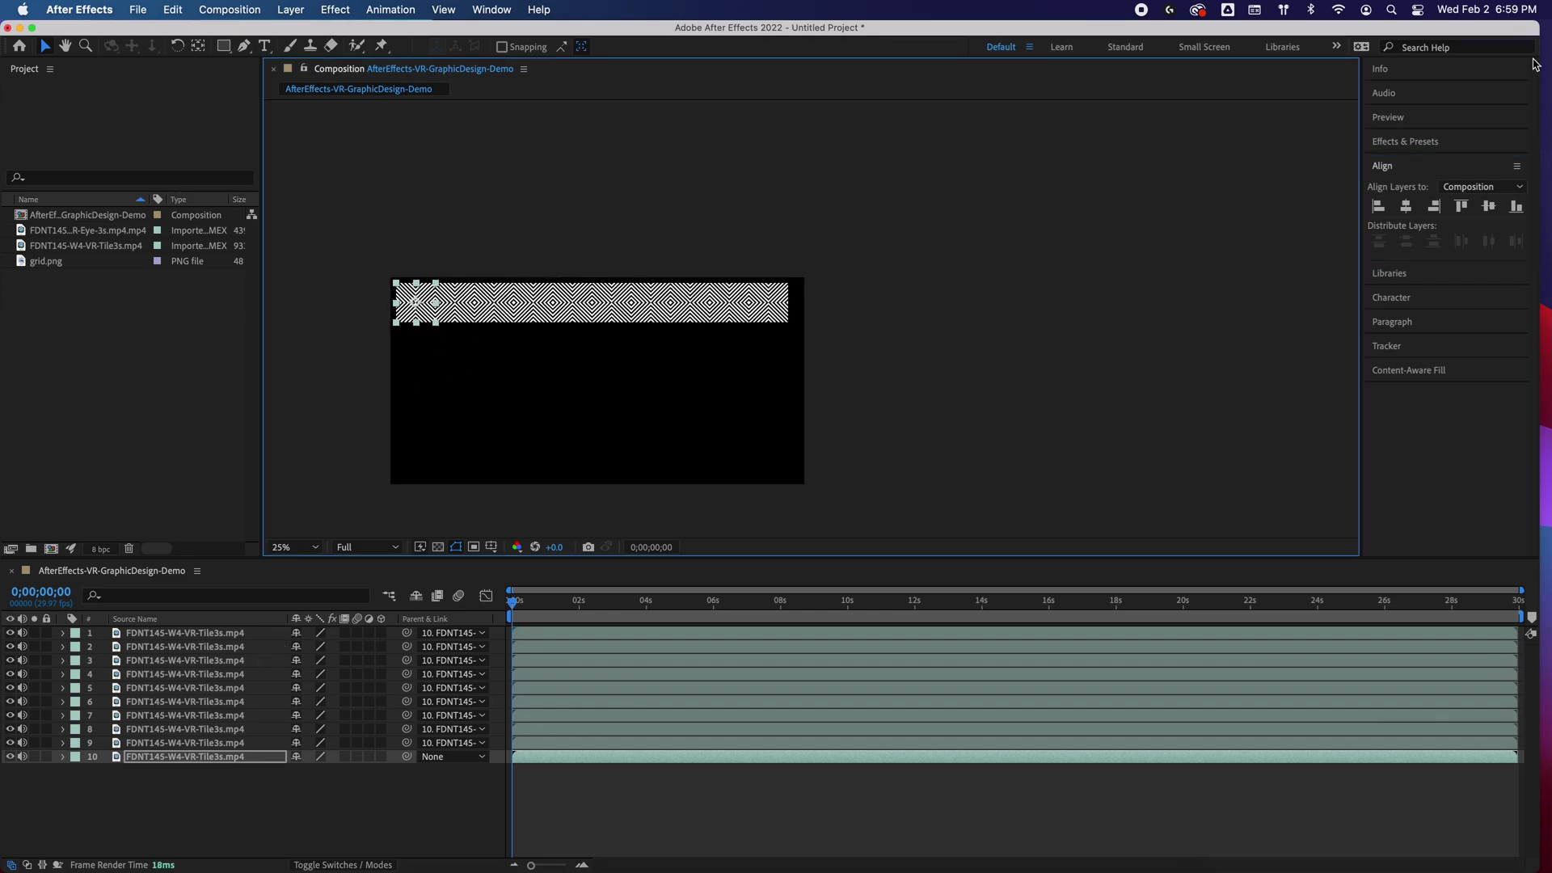
click(1380, 206)
click(1462, 206)
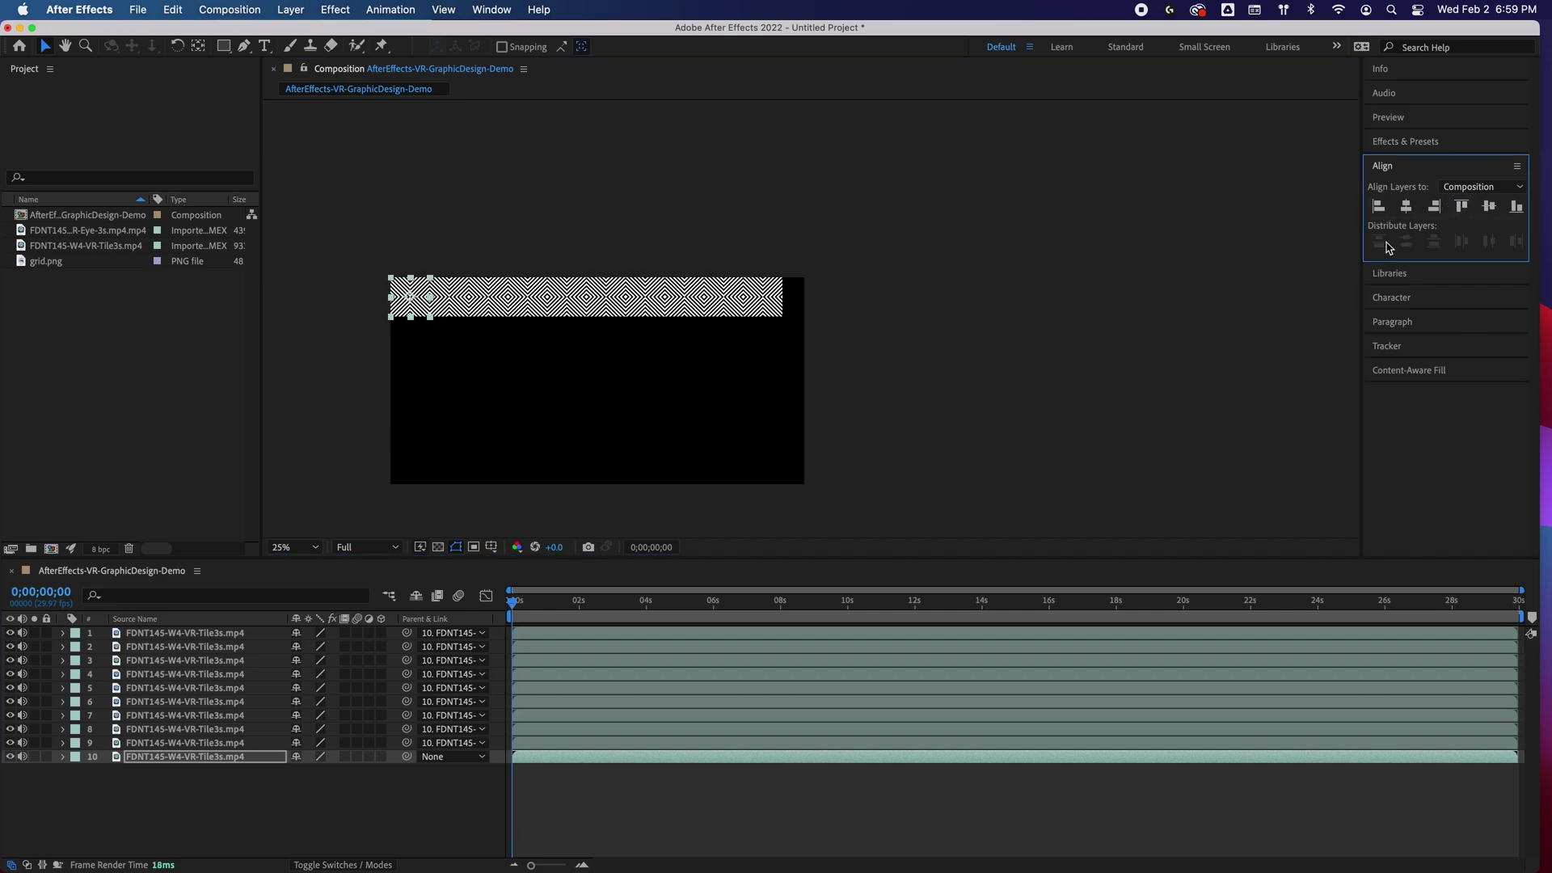
click(63, 756)
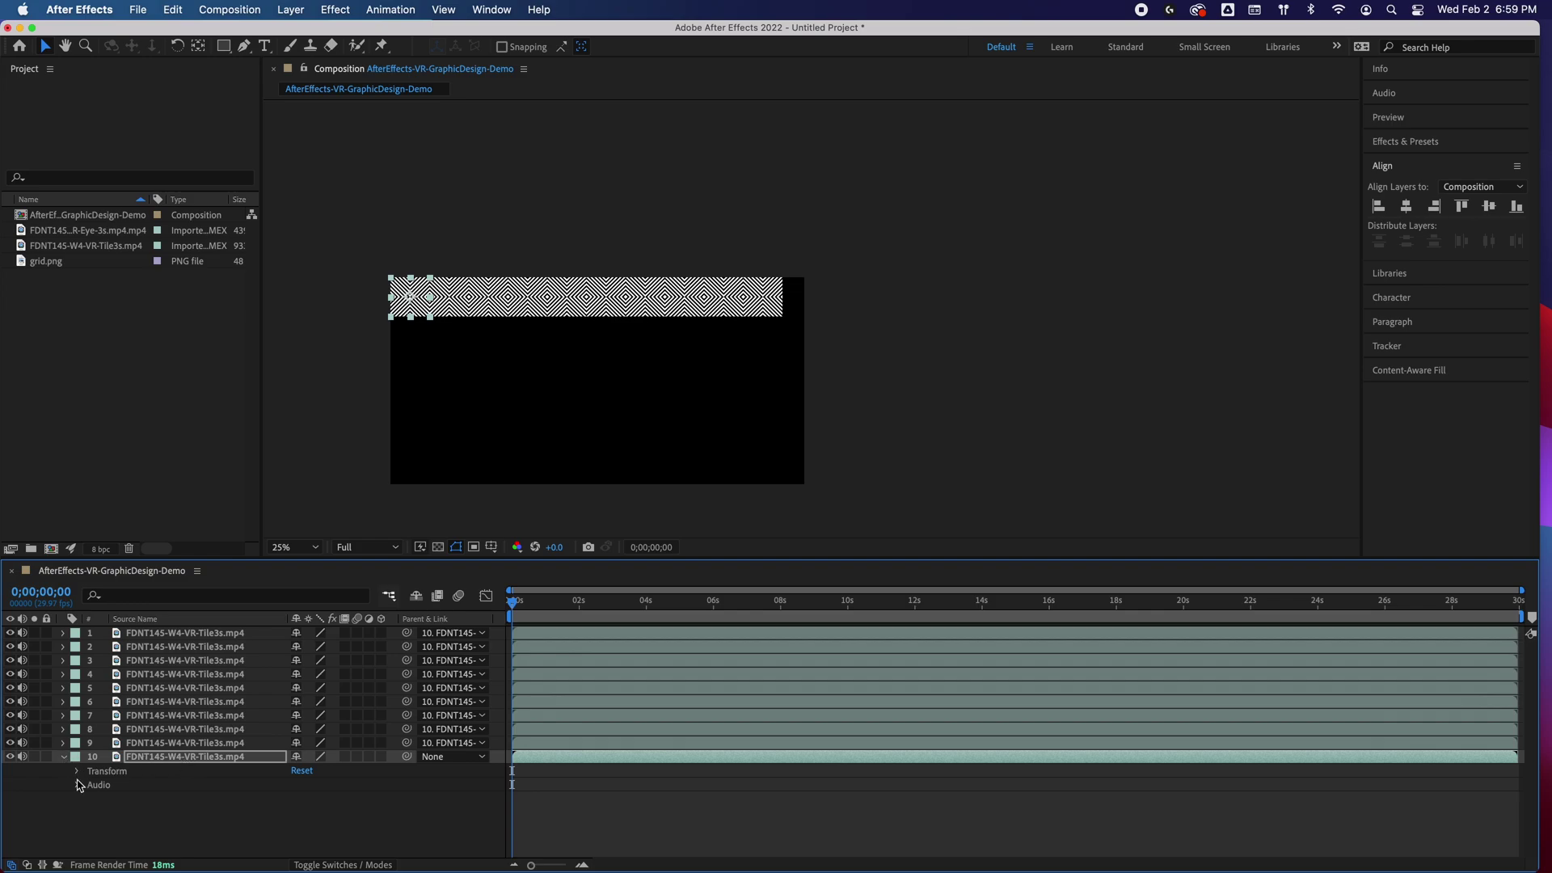
Reveal layer 10's Transform properties and zoom the viewer onto the composition's top-left corner
click(78, 771)
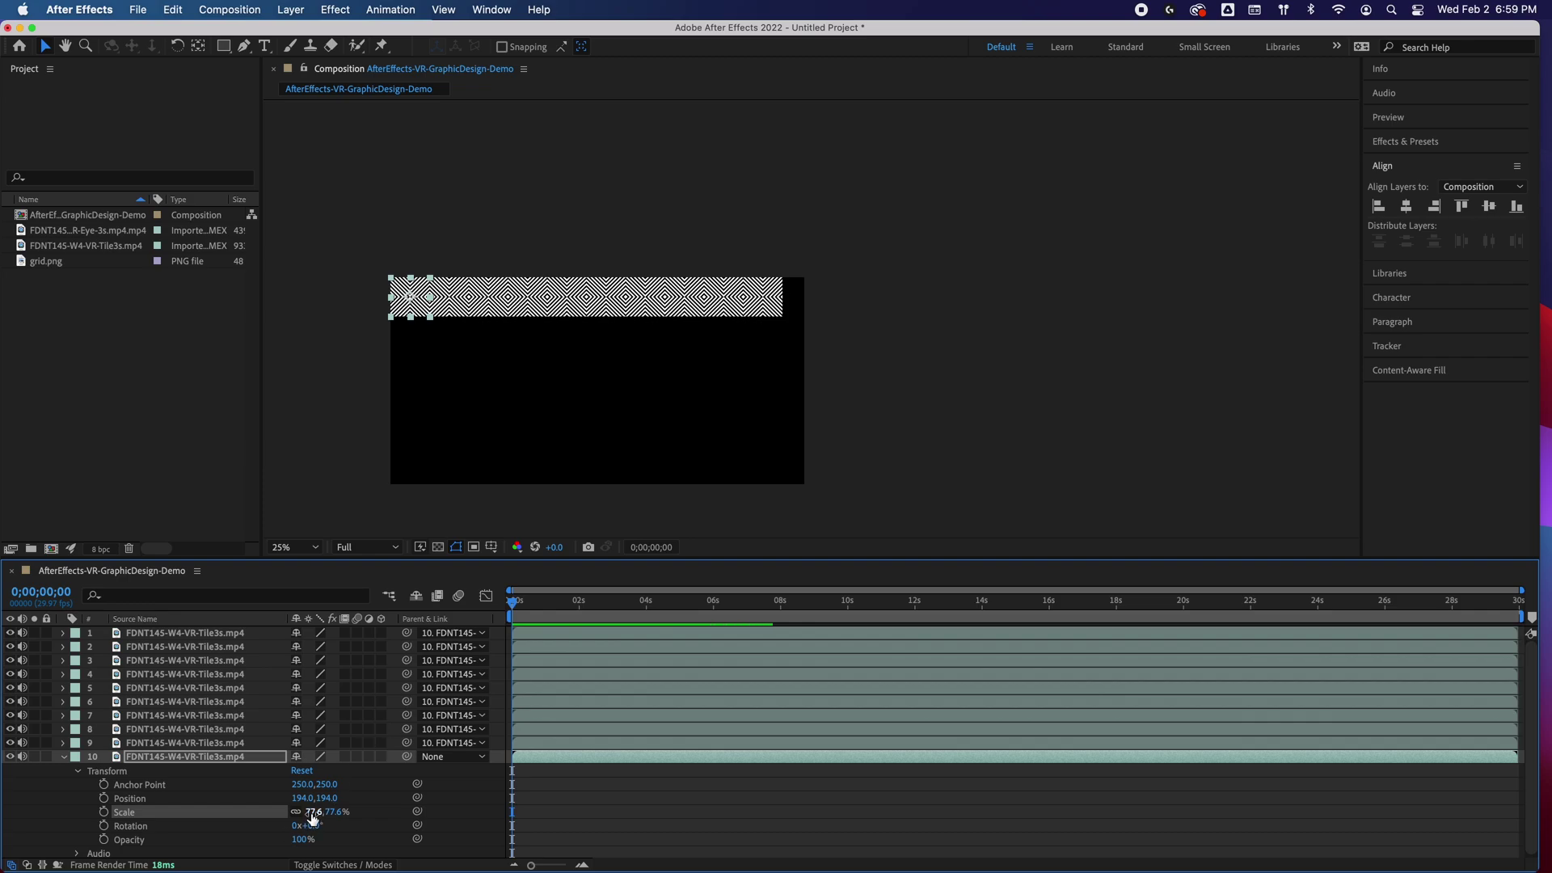
click(789, 326)
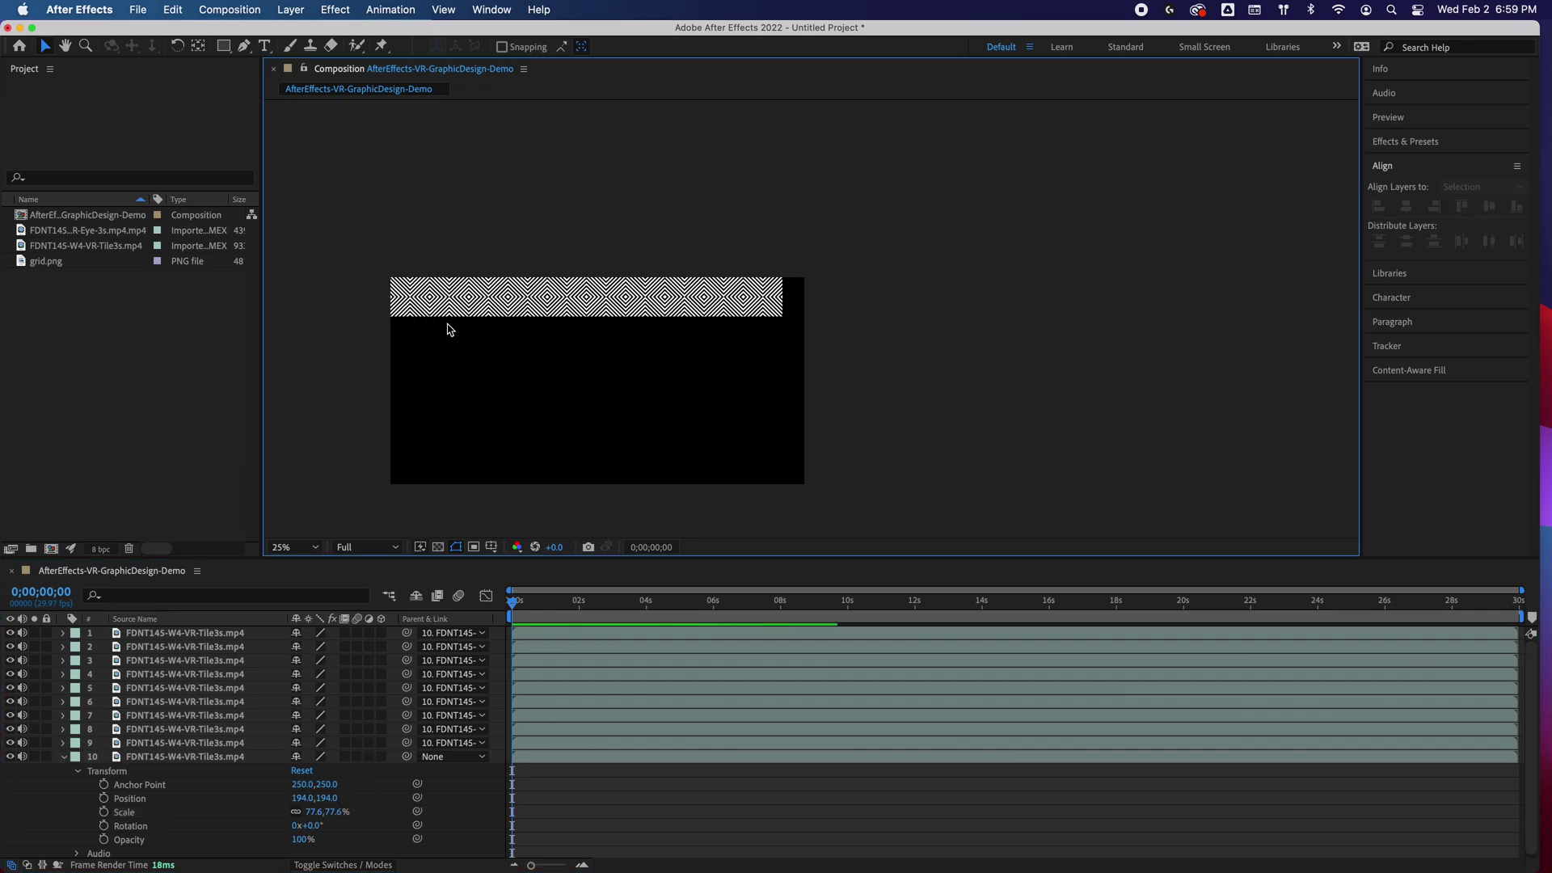
click(393, 297)
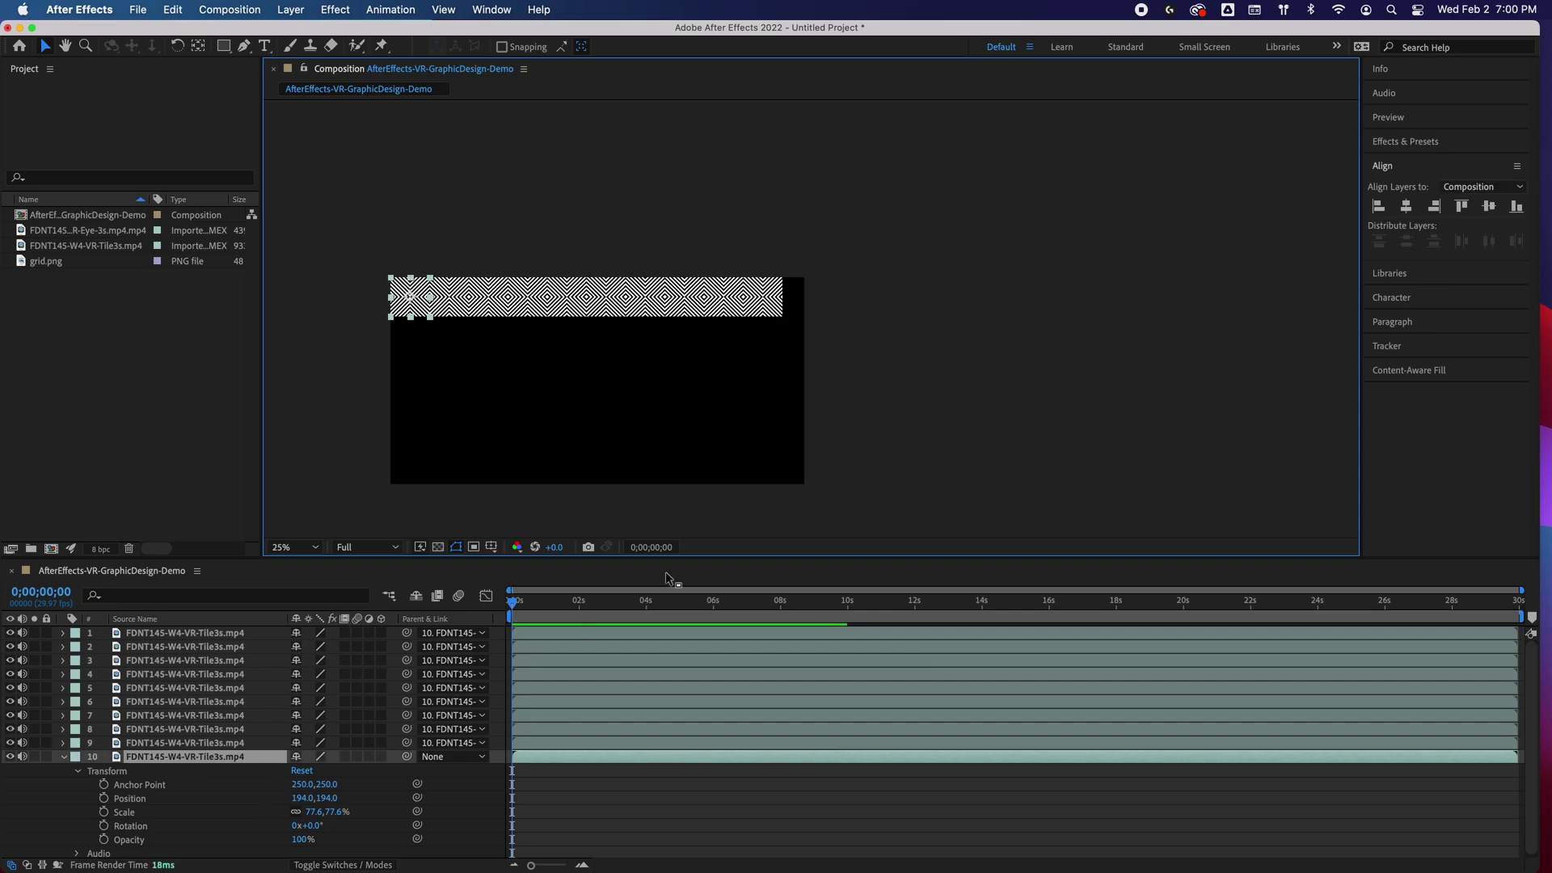
drag(667, 427, 595, 476)
scroll(809, 363, up, 6)
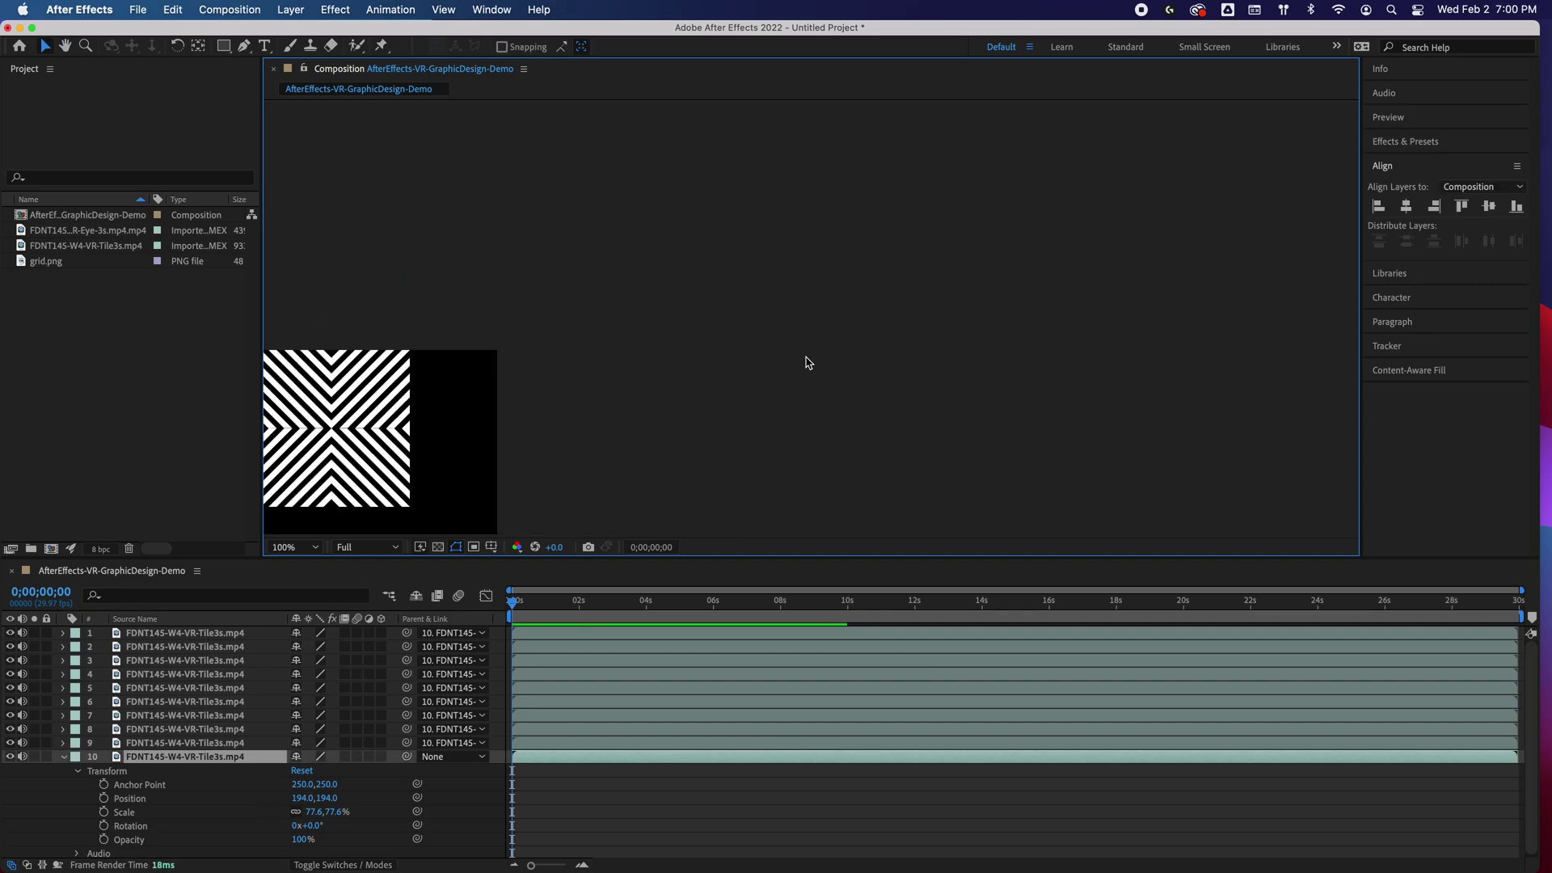
key(h)
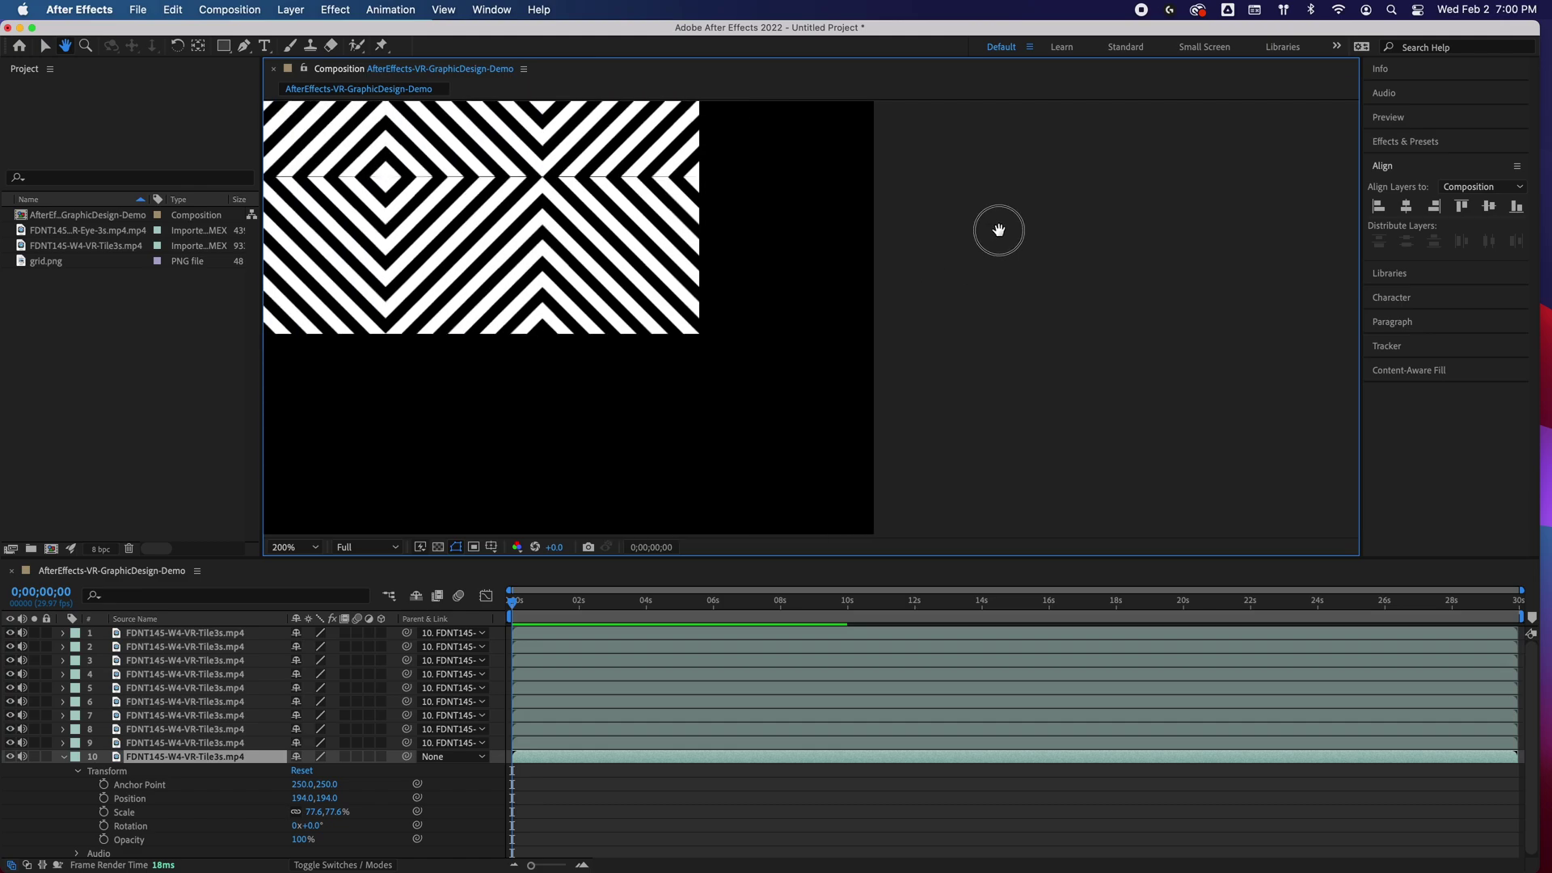
drag(998, 232, 1034, 353)
key(v)
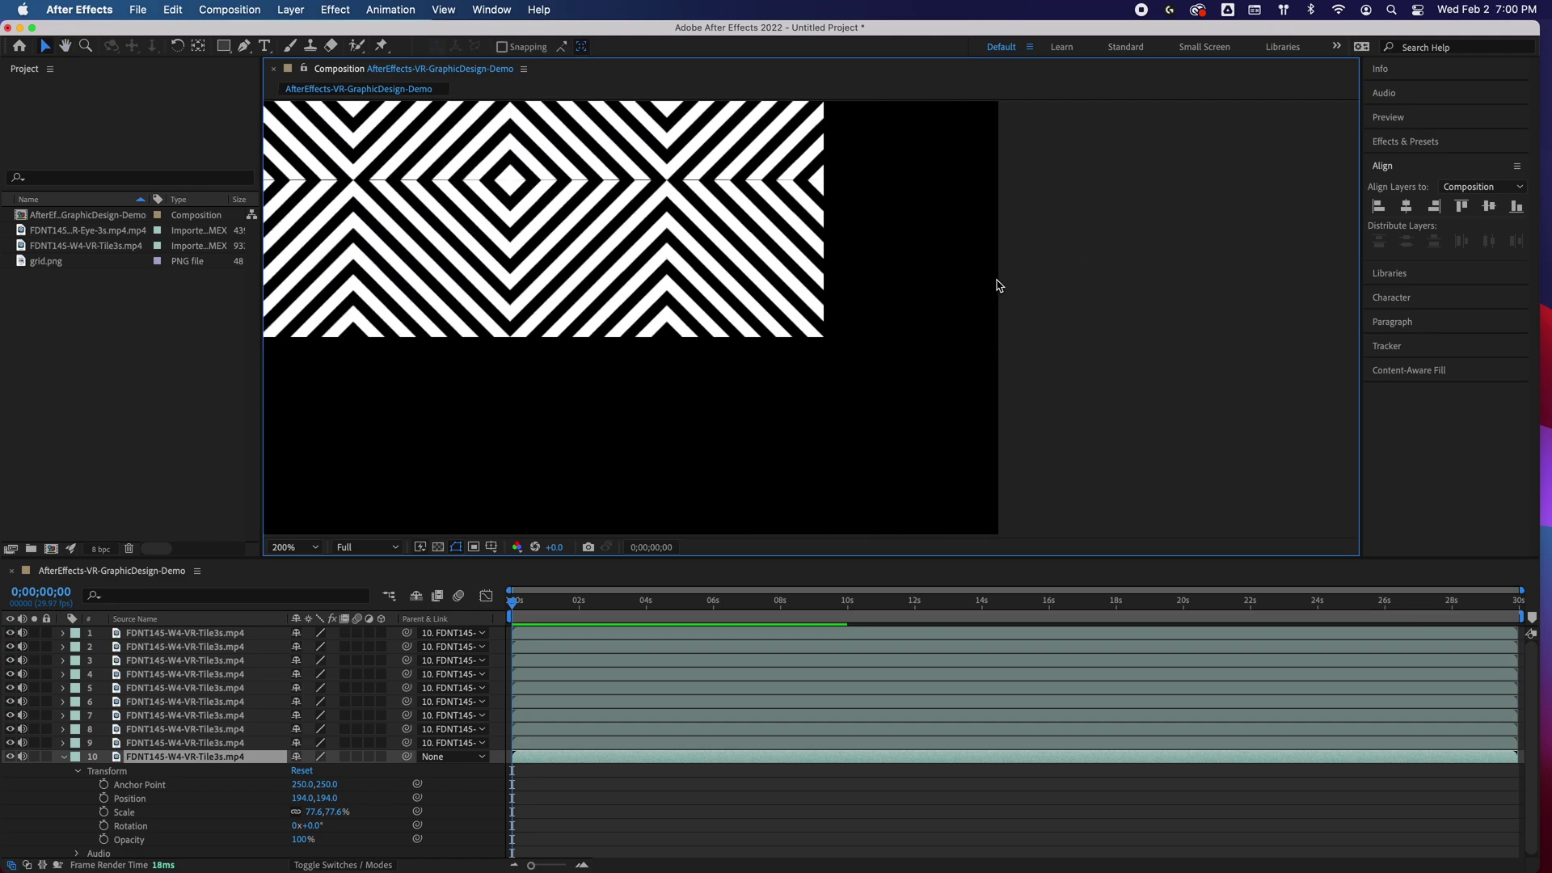
Nudge the parent tile's Scale to 81.6% and align it left and top
click(313, 812)
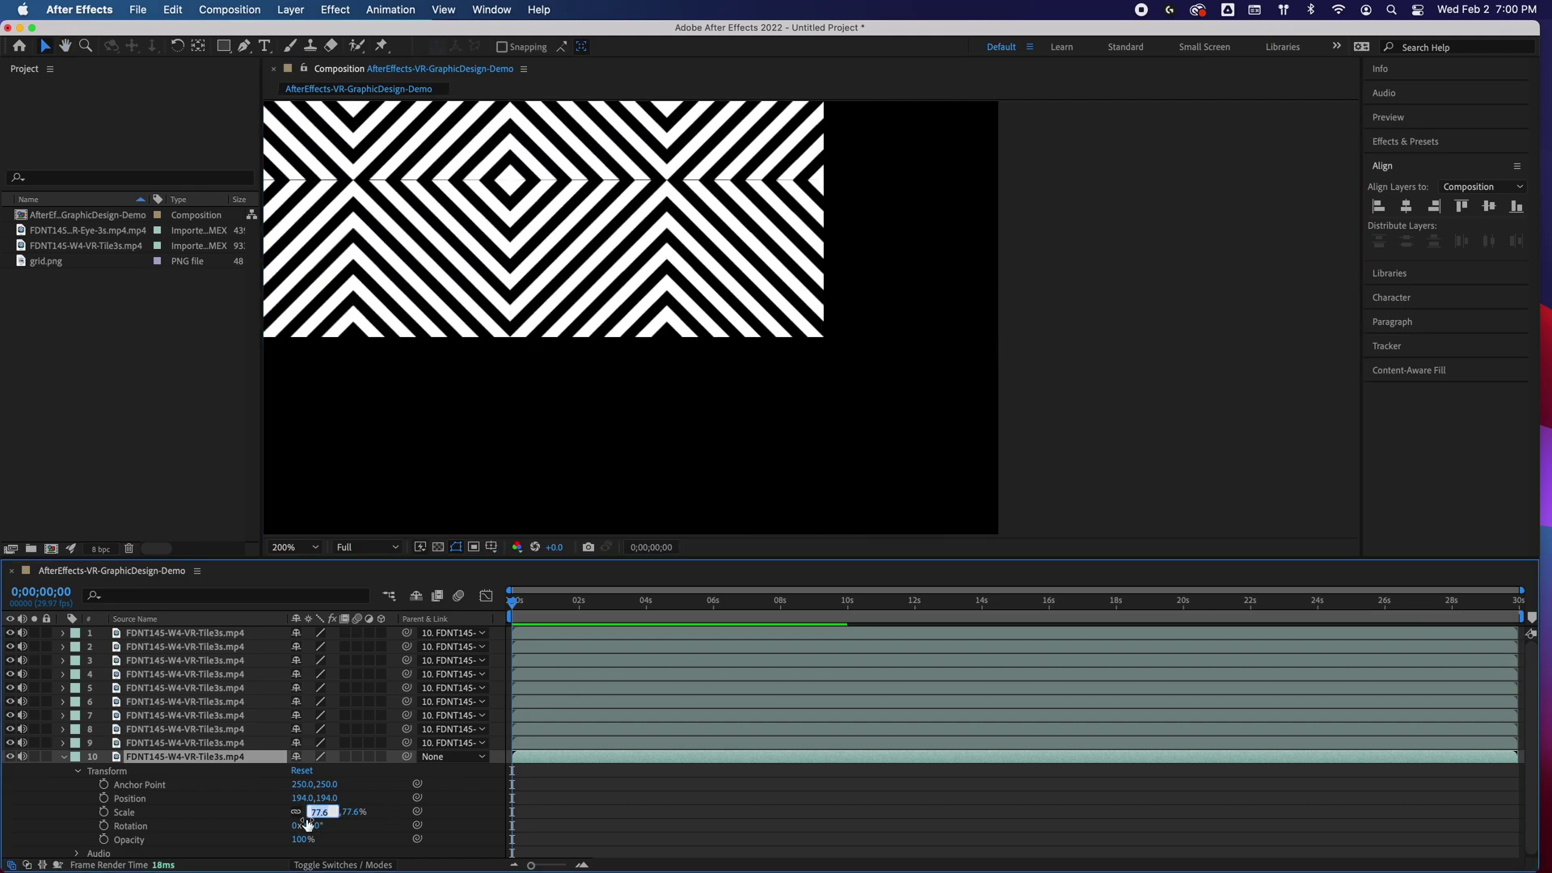
key(Up)
key(Up)
key(Up)
key(Up)
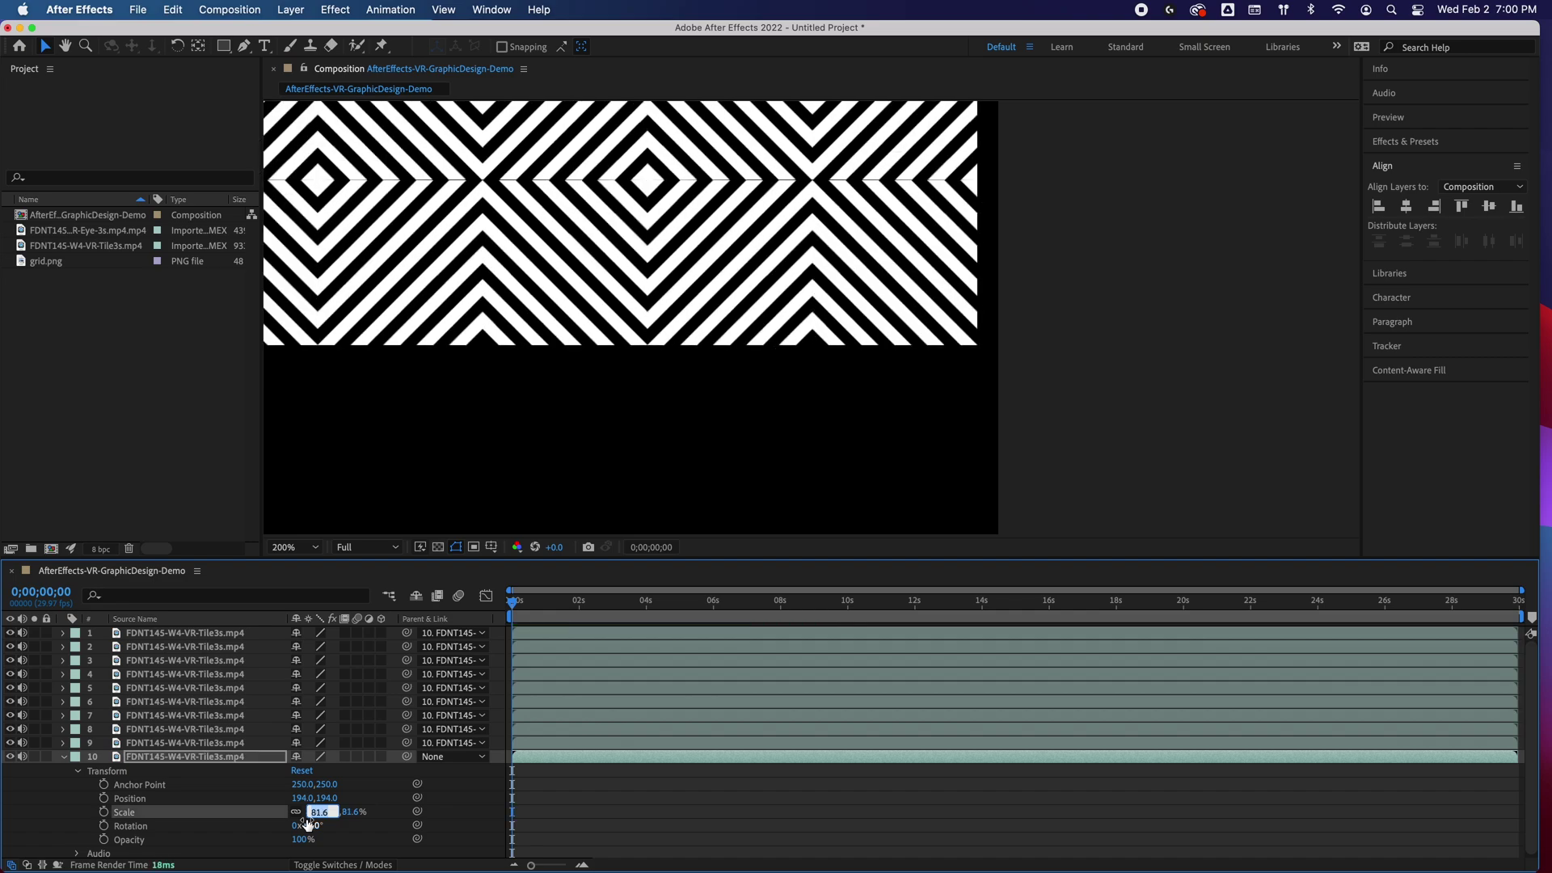
click(1382, 211)
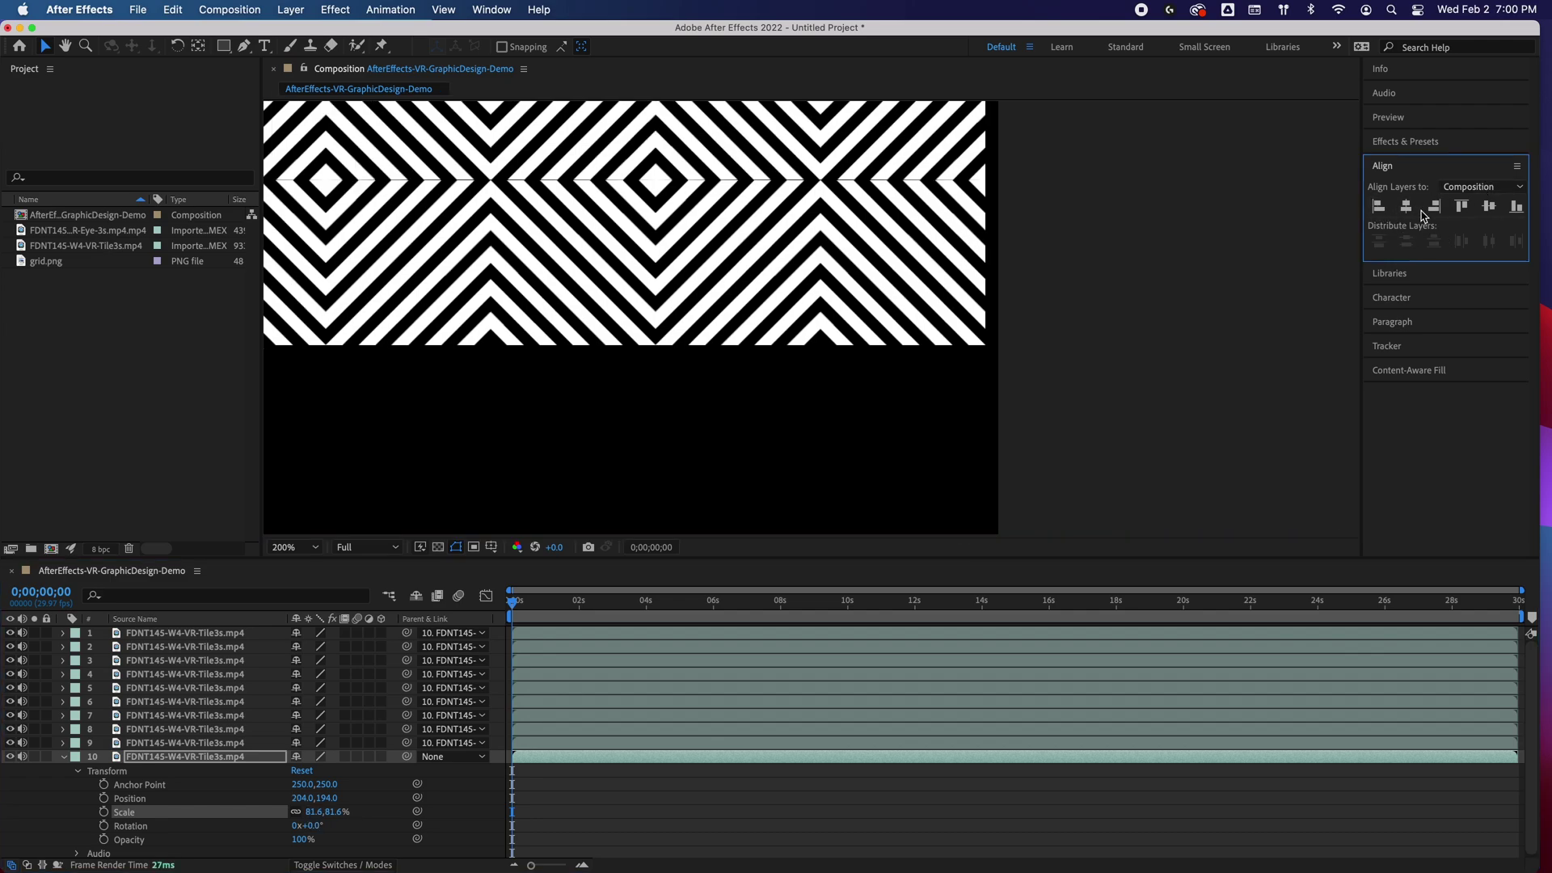
click(1462, 207)
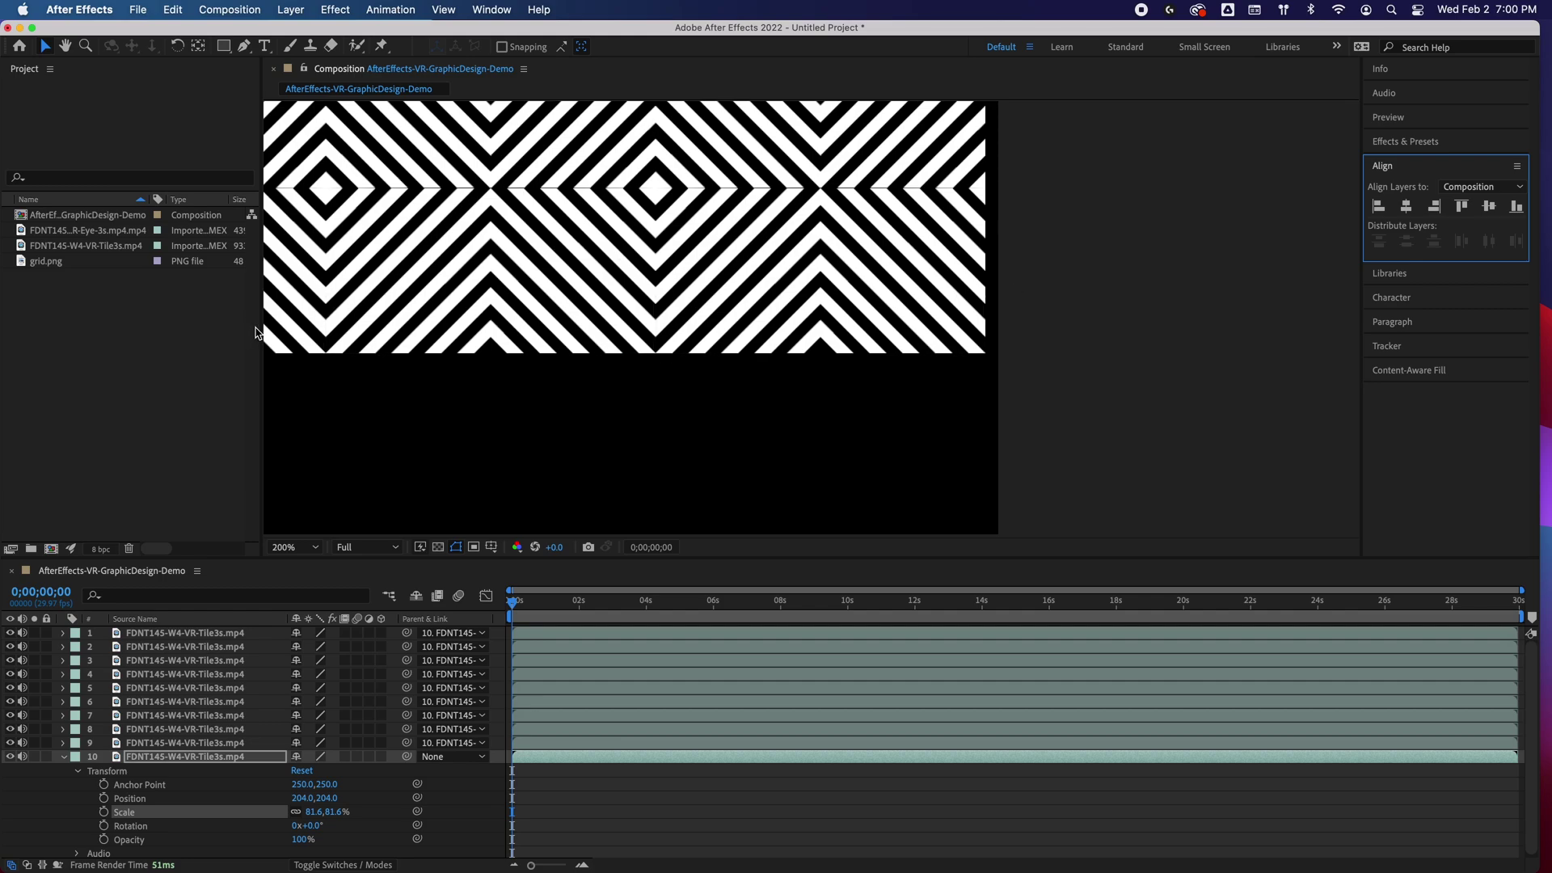
Fine-tune layer 10's Scale through 81.7% and 81.8% to 81.9%
click(316, 812)
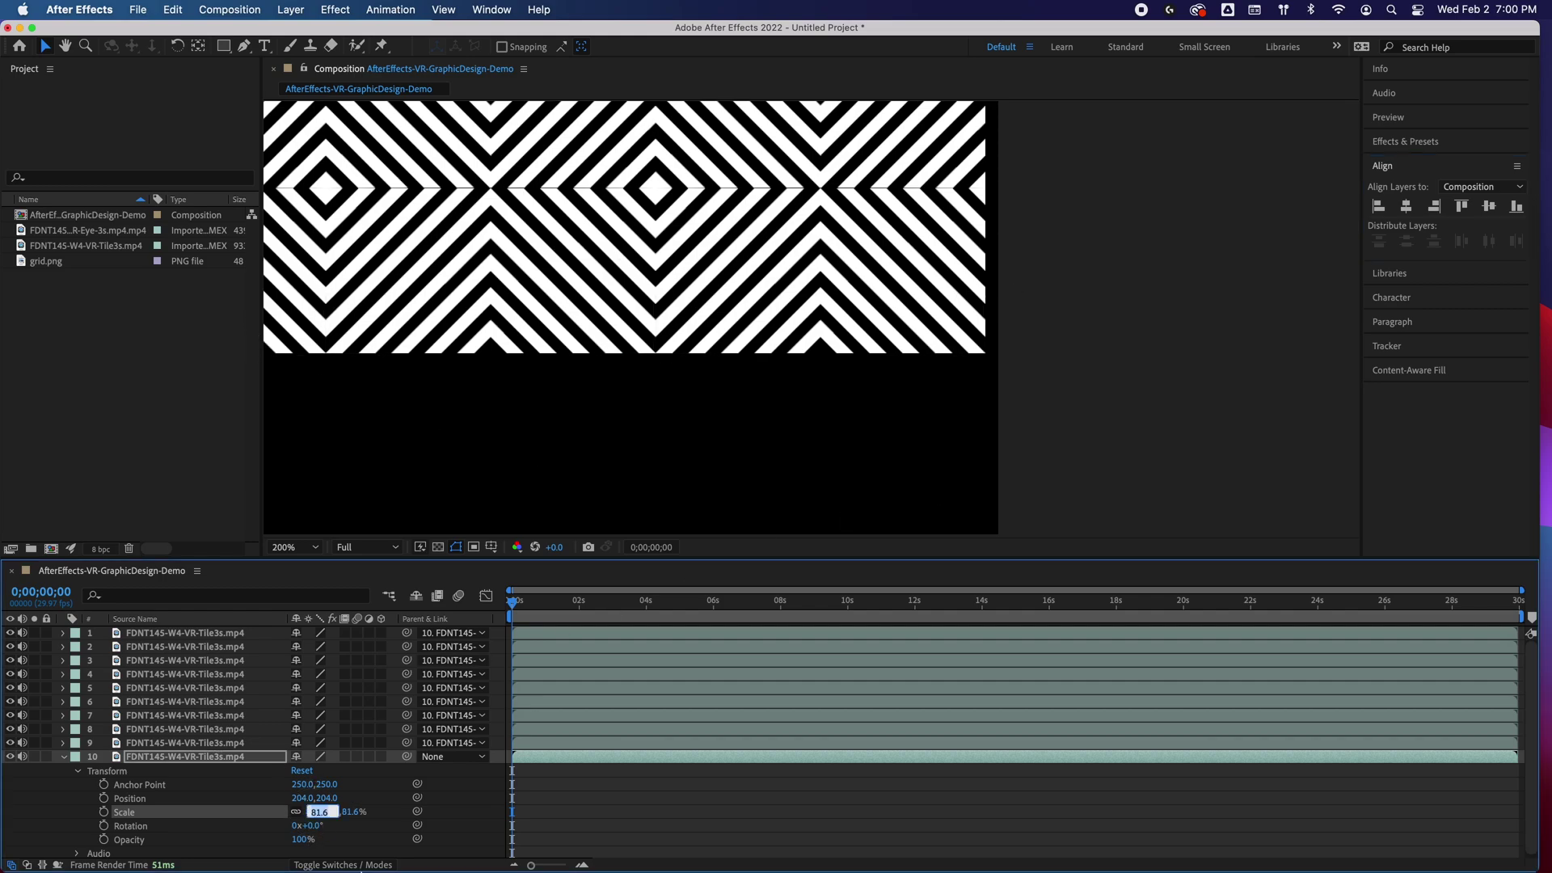
mouse_move(389, 861)
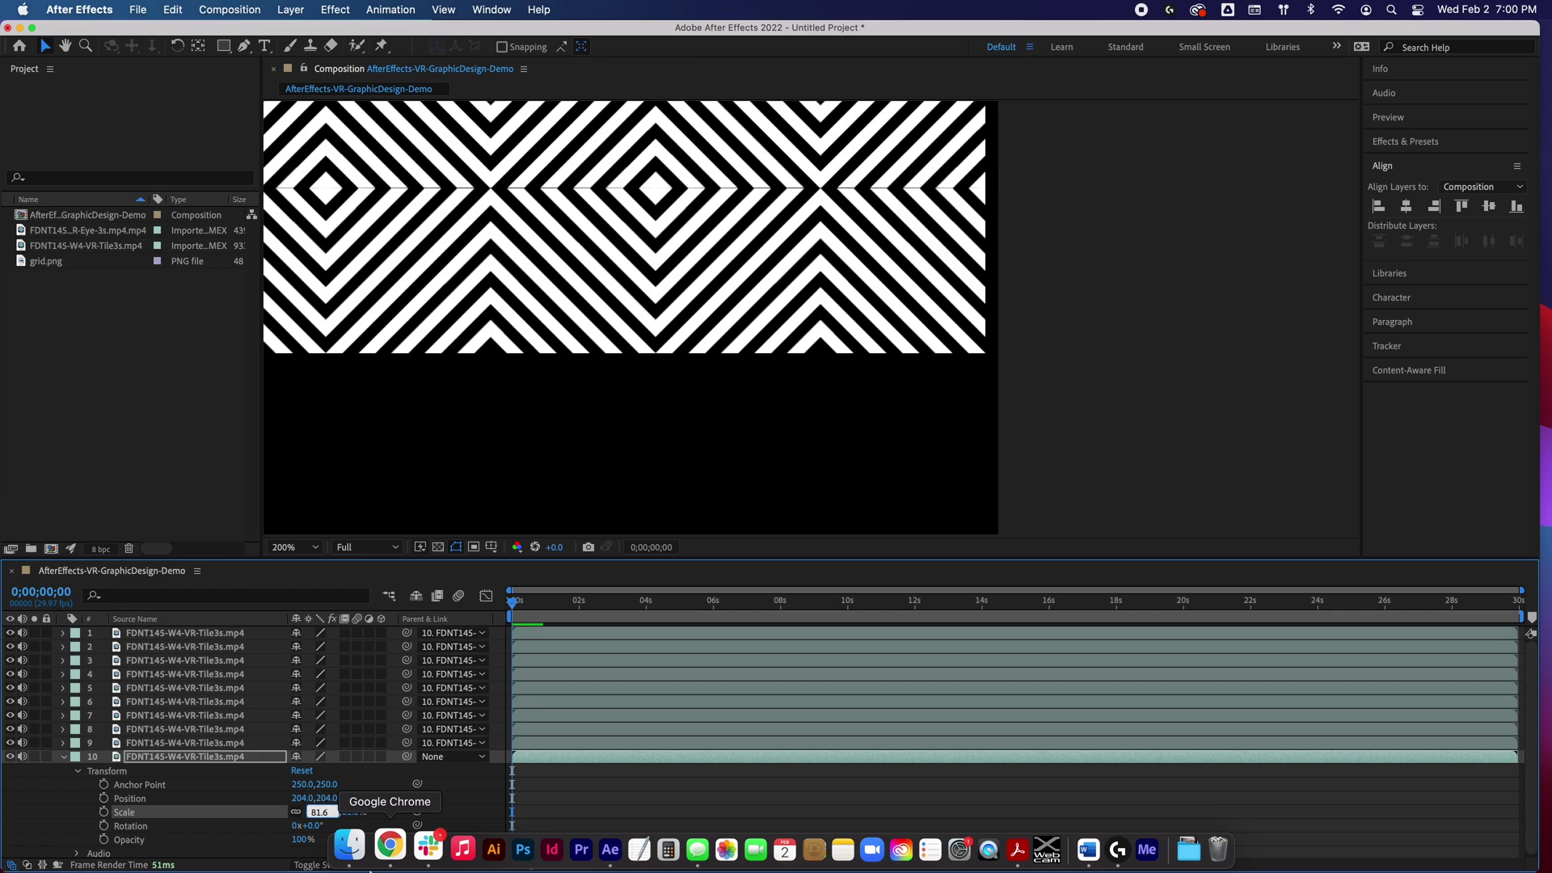
text(81.7)
key(Return)
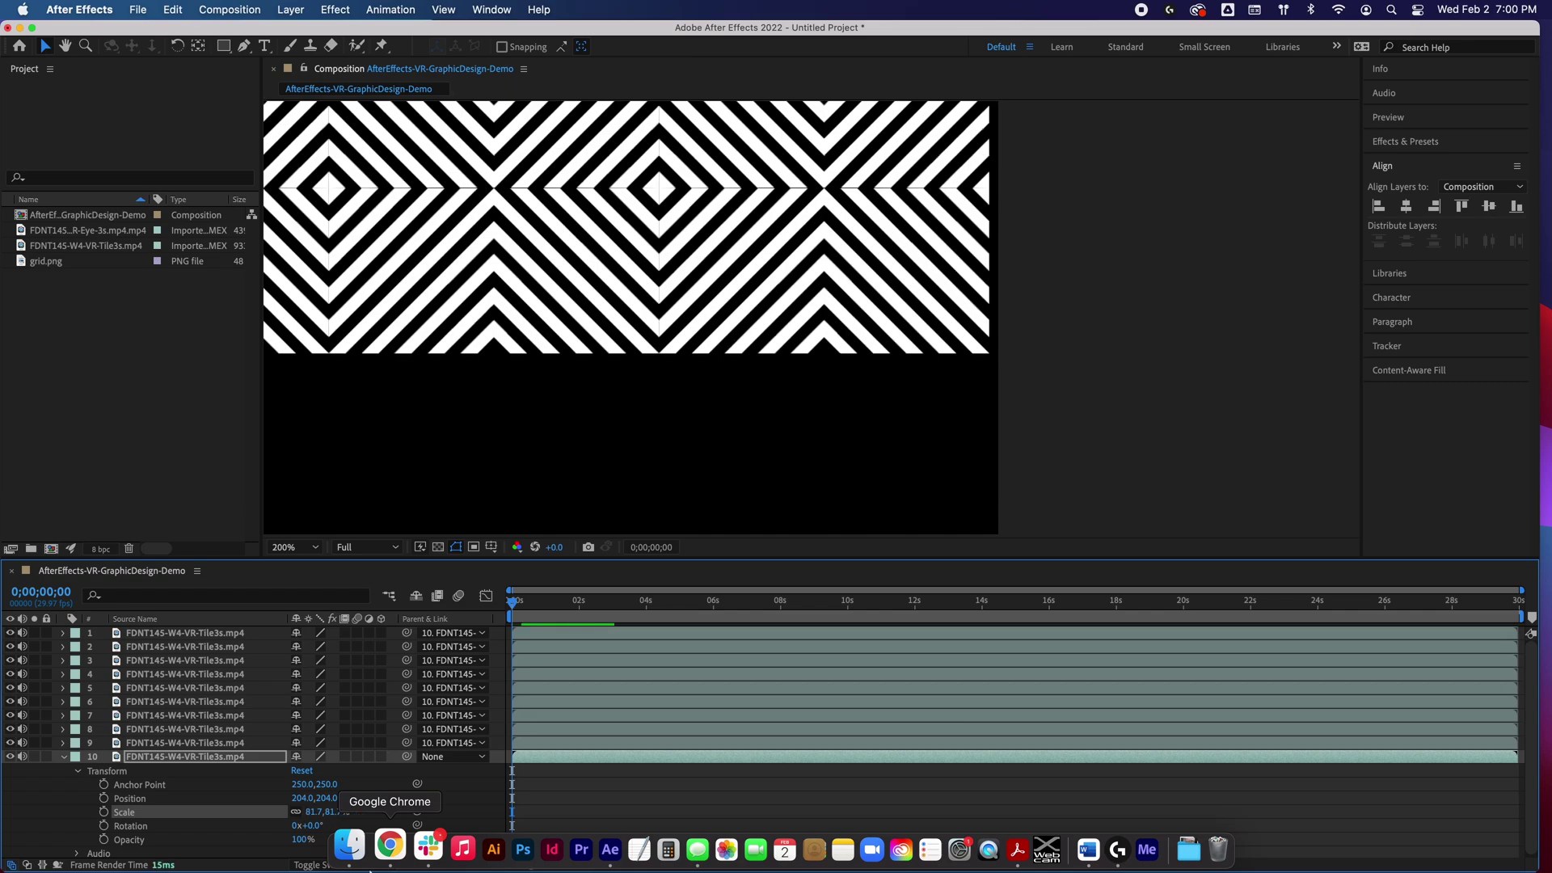
click(339, 812)
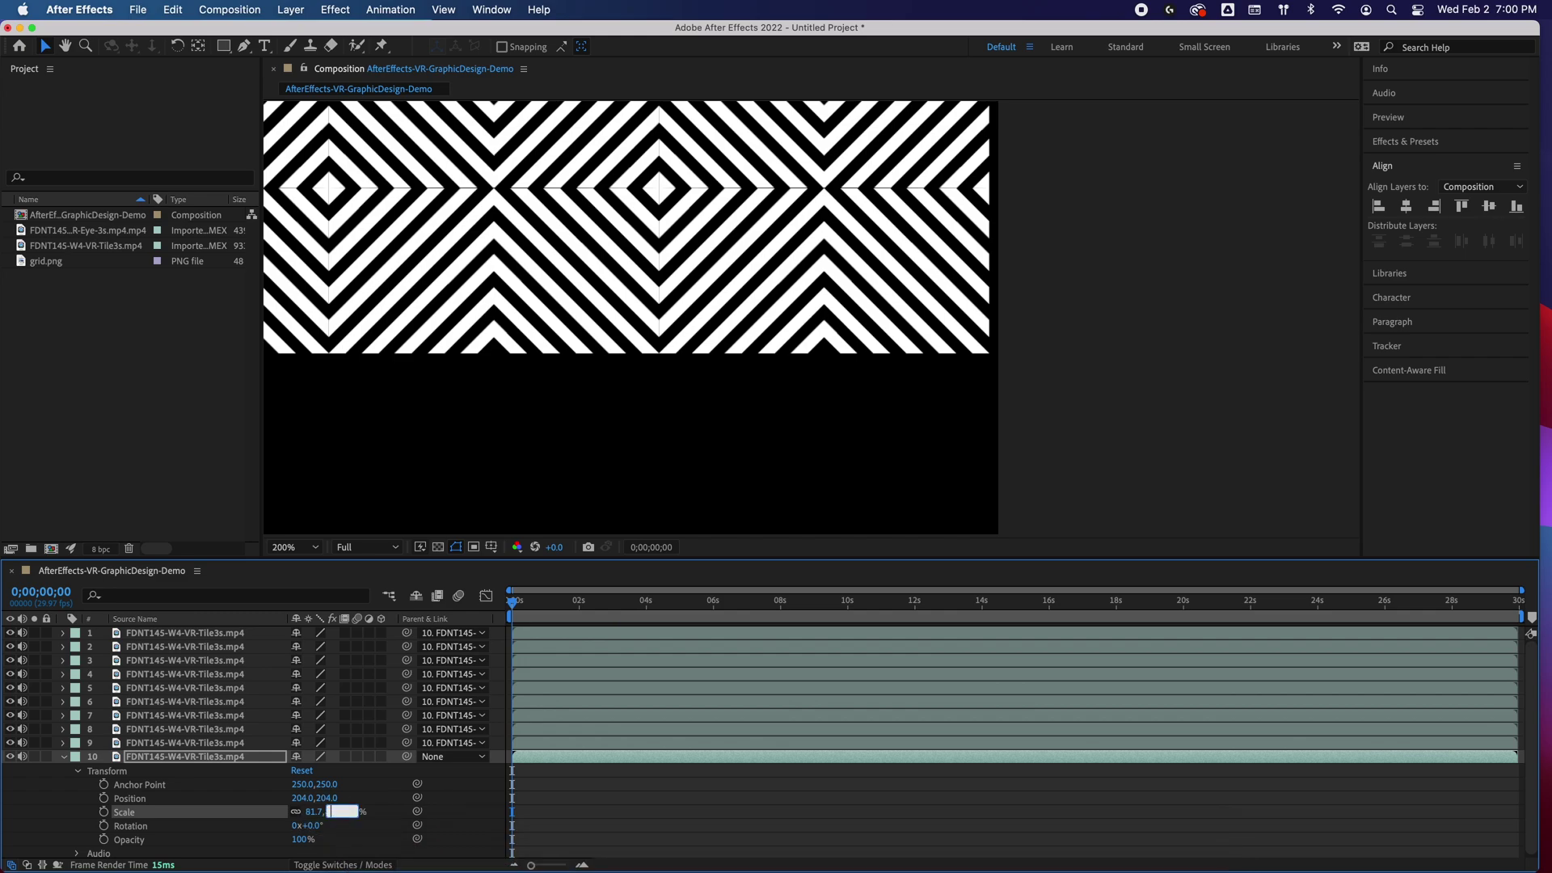
text(81.8)
key(Return)
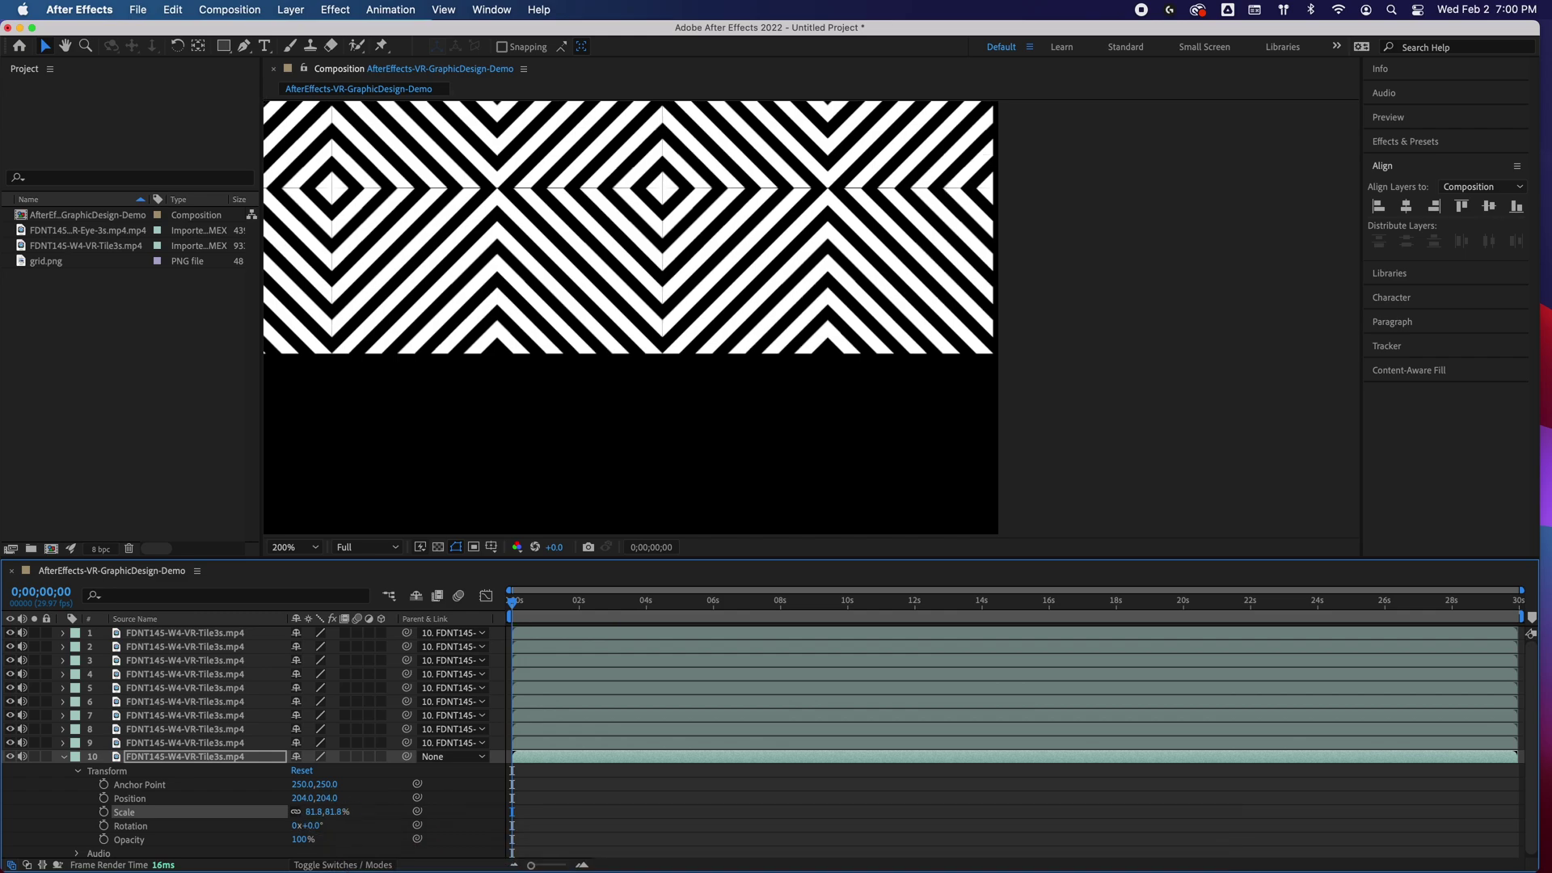
click(356, 815)
text(81.9)
key(Return)
Test 81.91% and 81.92% scale values, keep 81.9%, and collapse layer 10's properties
click(356, 815)
text(81.91)
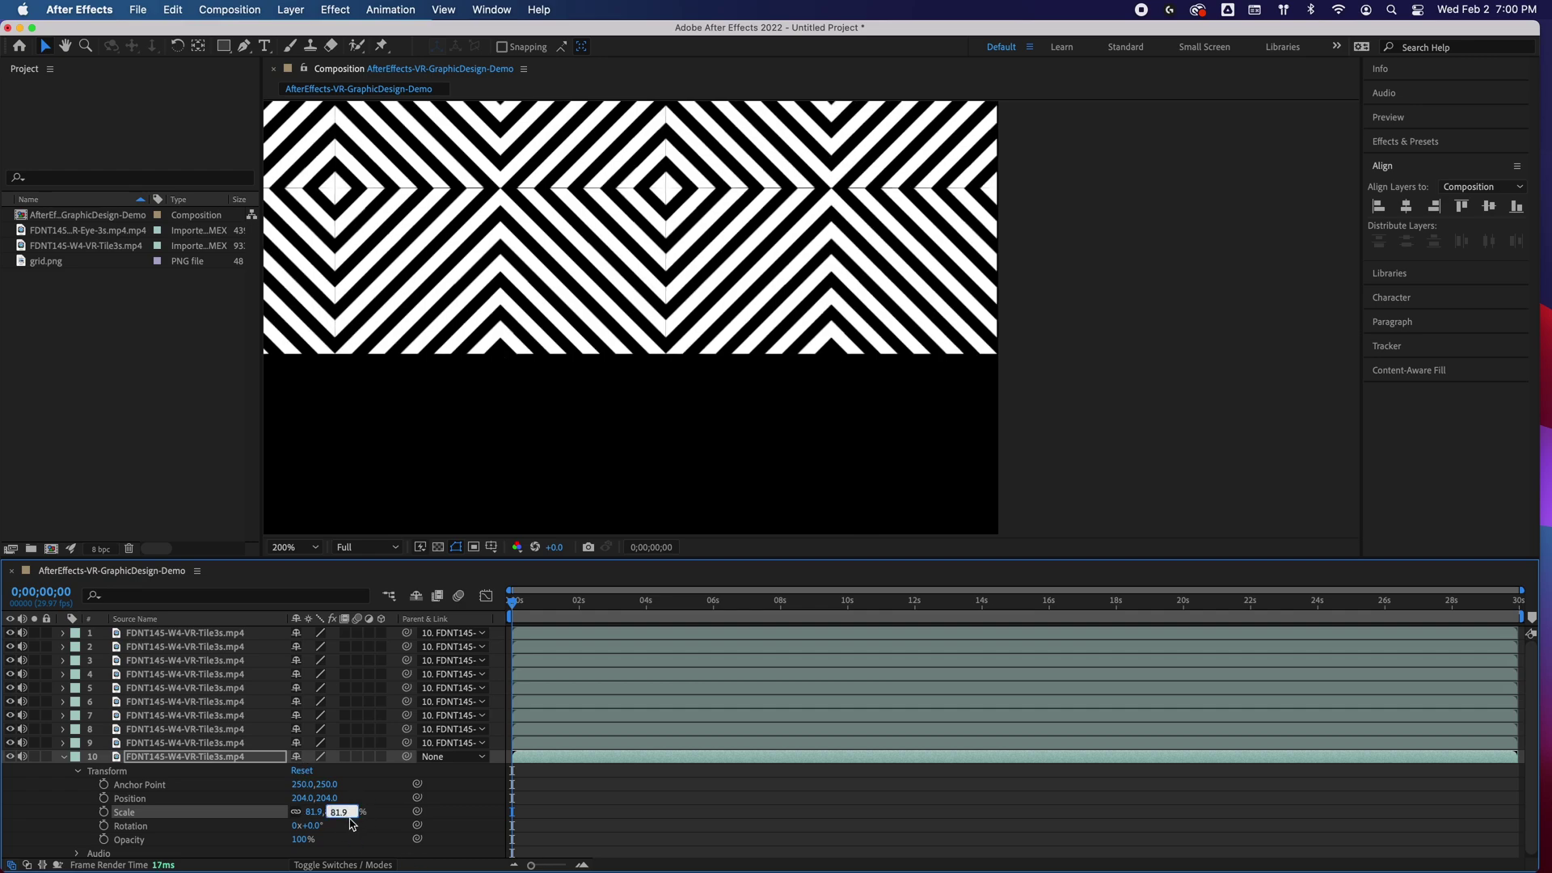
key(Return)
click(338, 812)
click(354, 813)
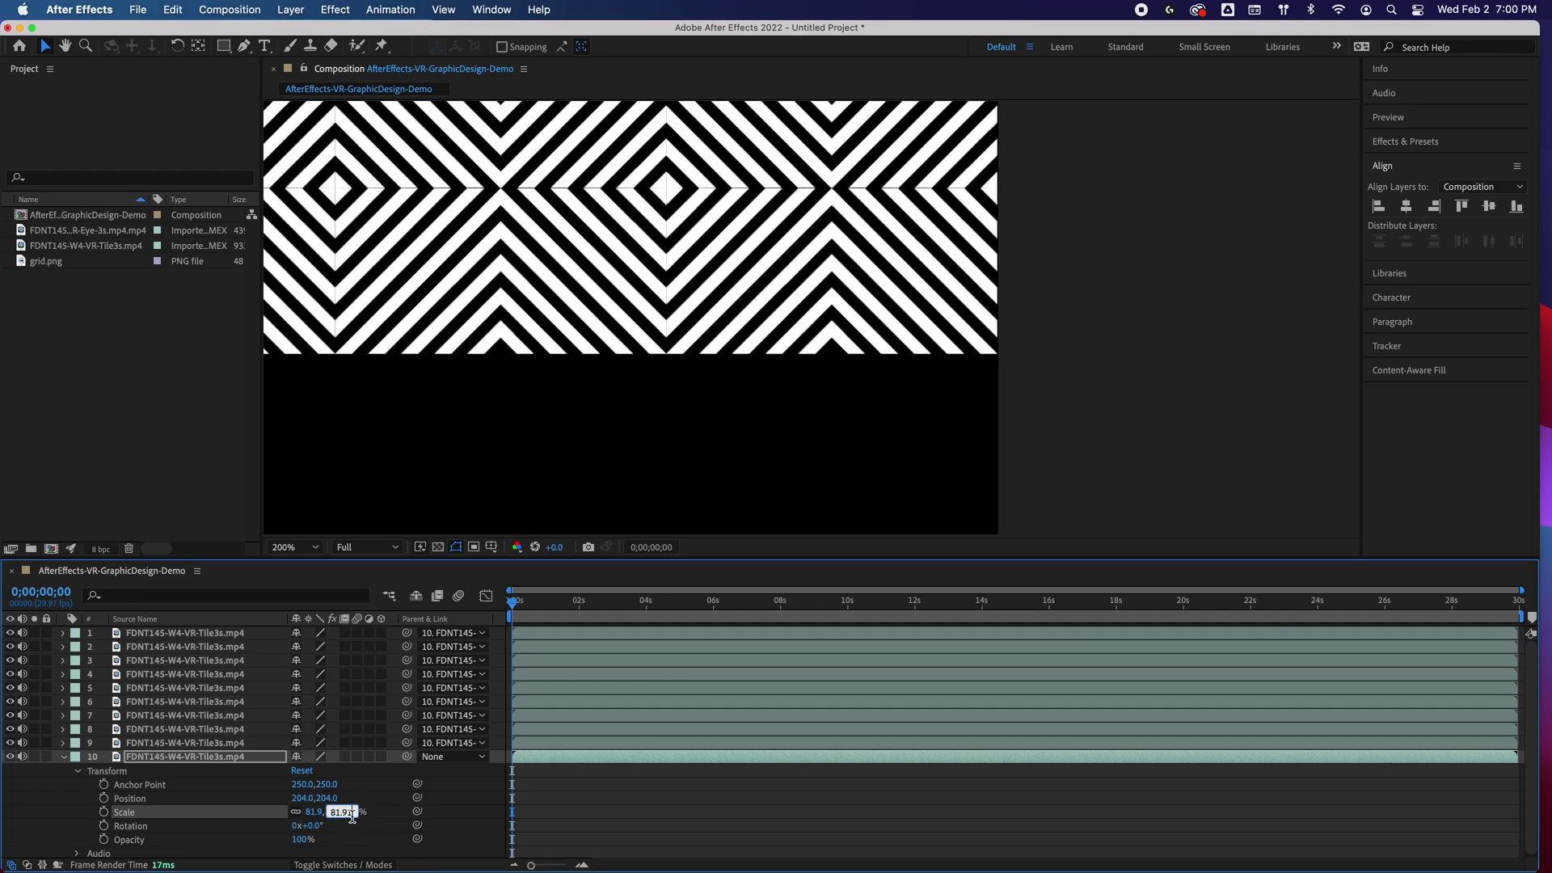
key(Return)
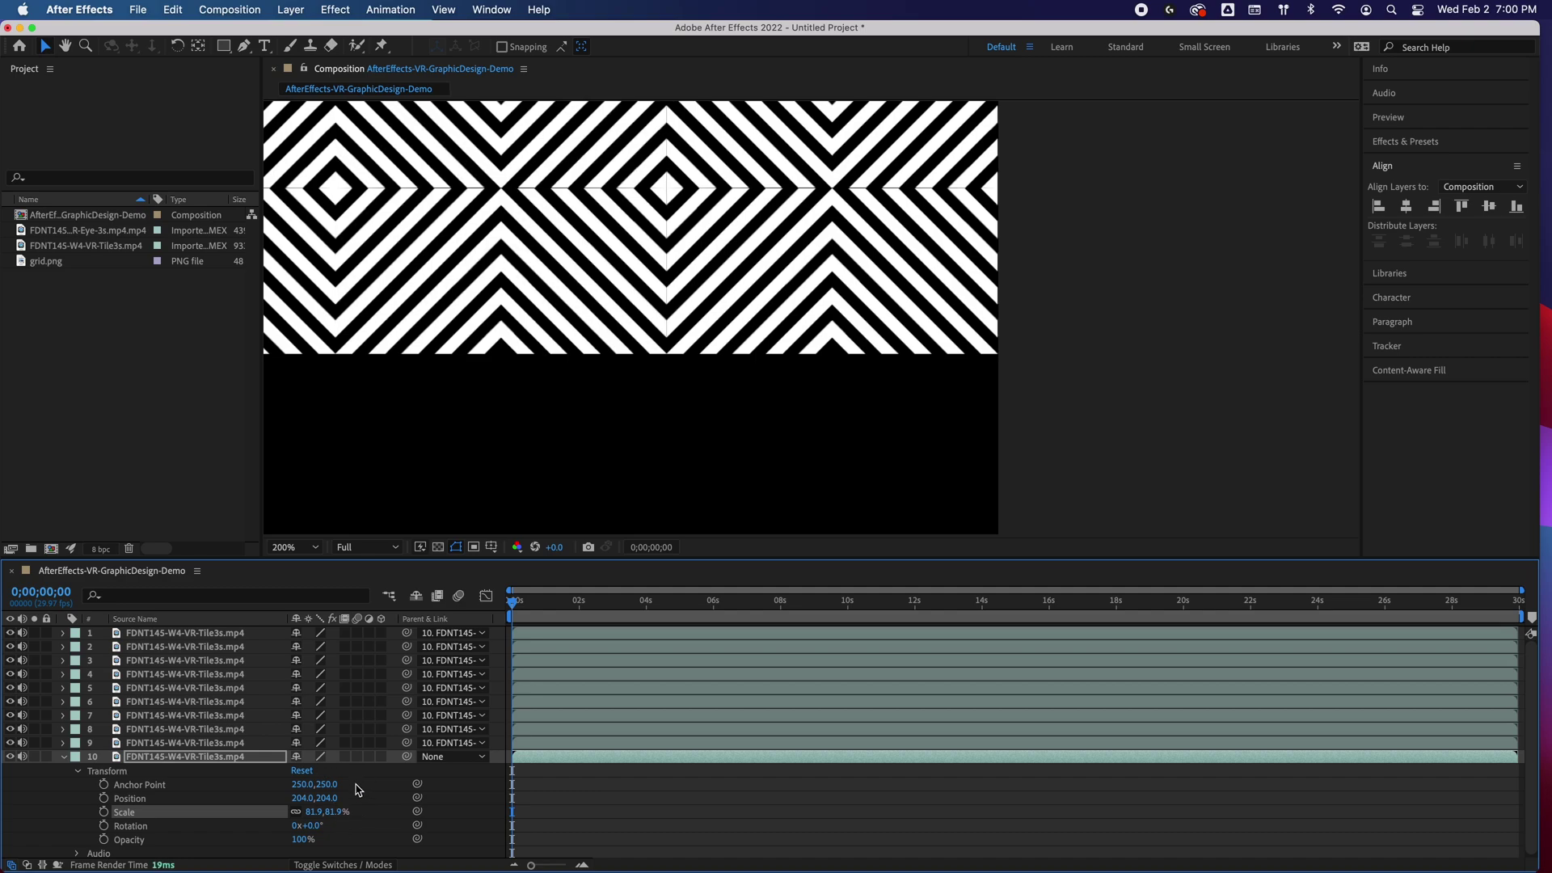
click(341, 812)
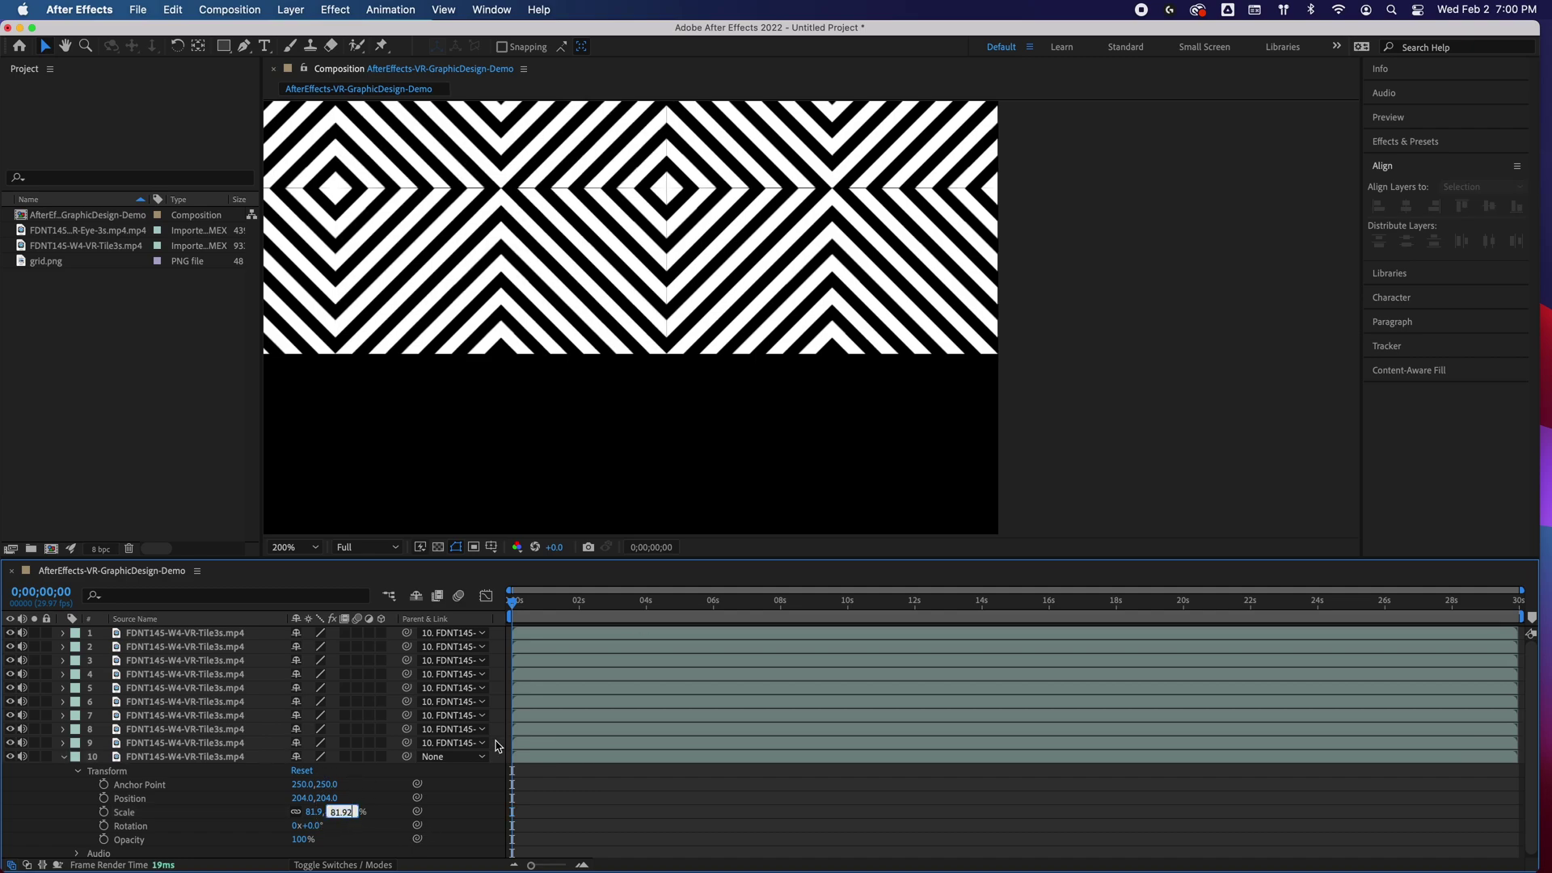
click(386, 831)
click(65, 760)
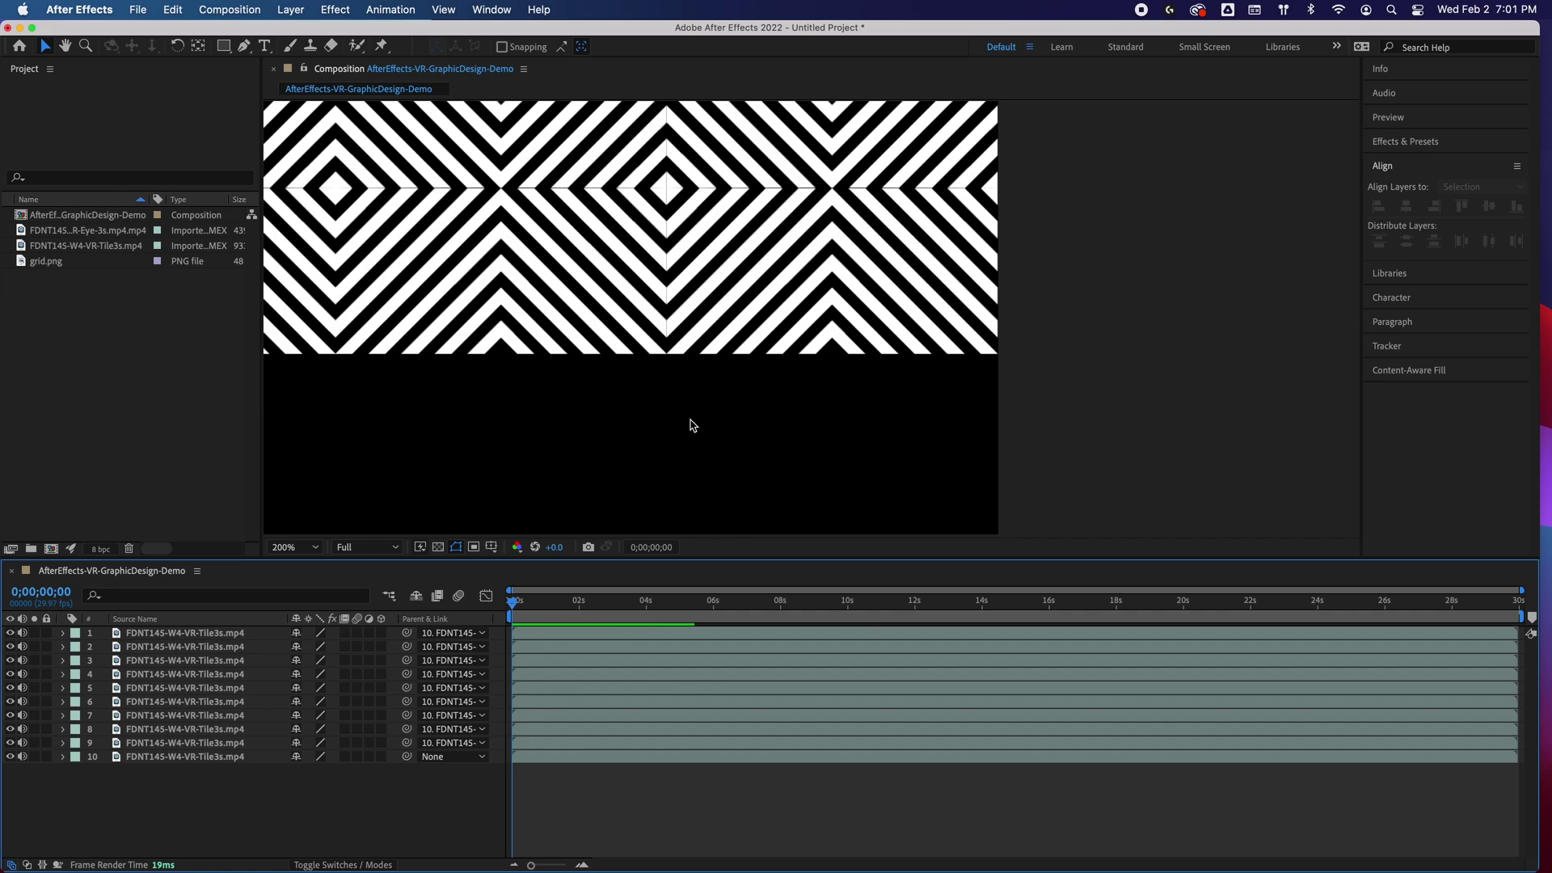
Zoom the viewer out to 50% and pan to frame the whole composition
scroll(692, 424, down, 2)
key(h)
drag(689, 421, 1016, 360)
key(v)
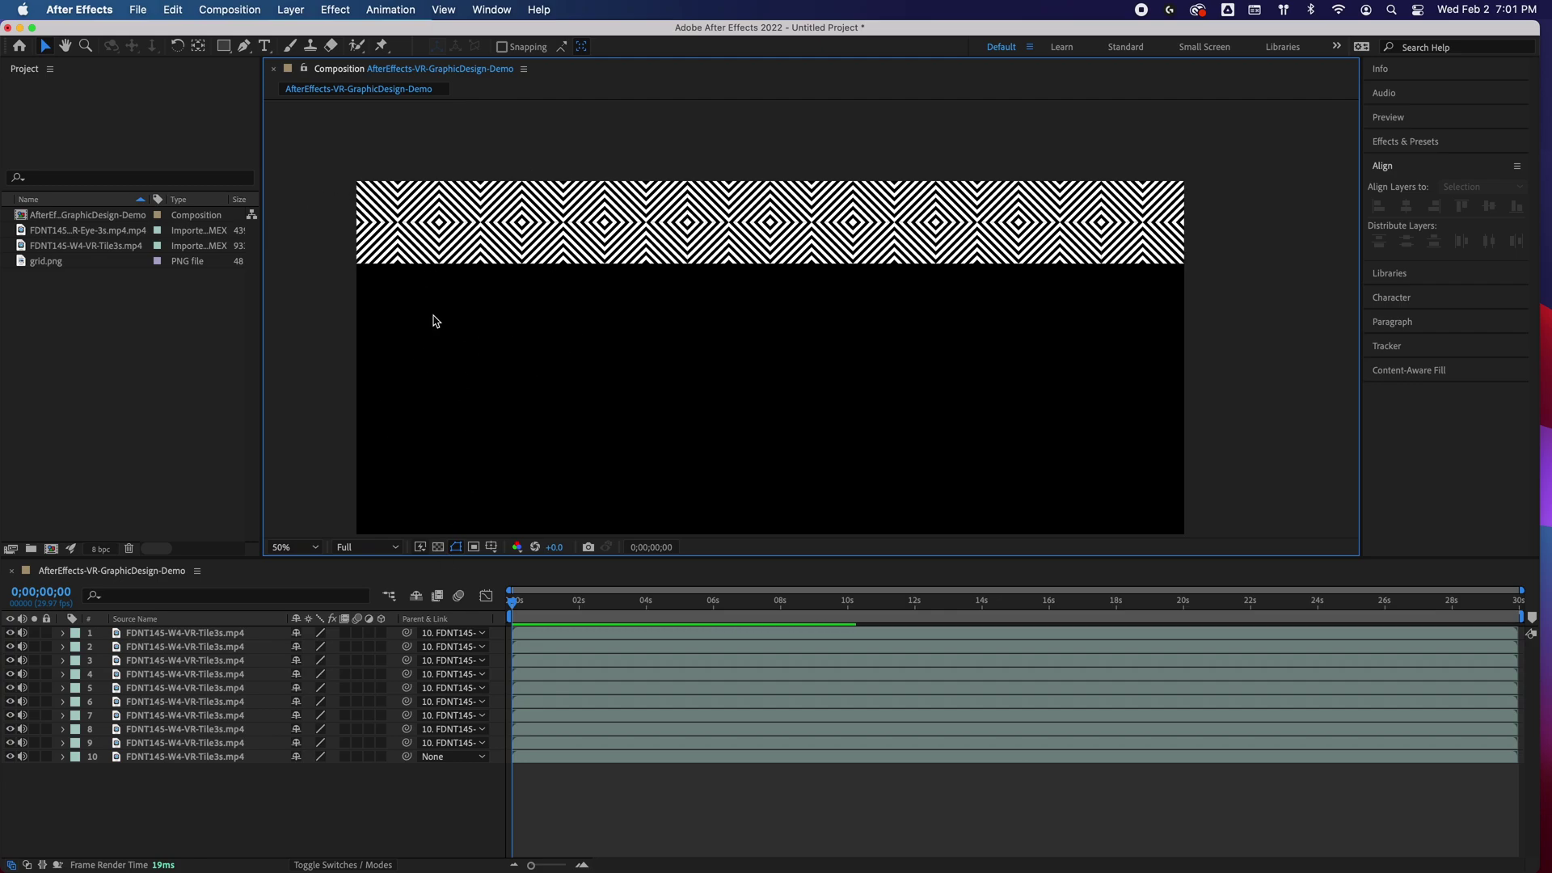
Pre-compose tile layers 1–10 into a composition named Row, then inspect and close it
click(252, 636)
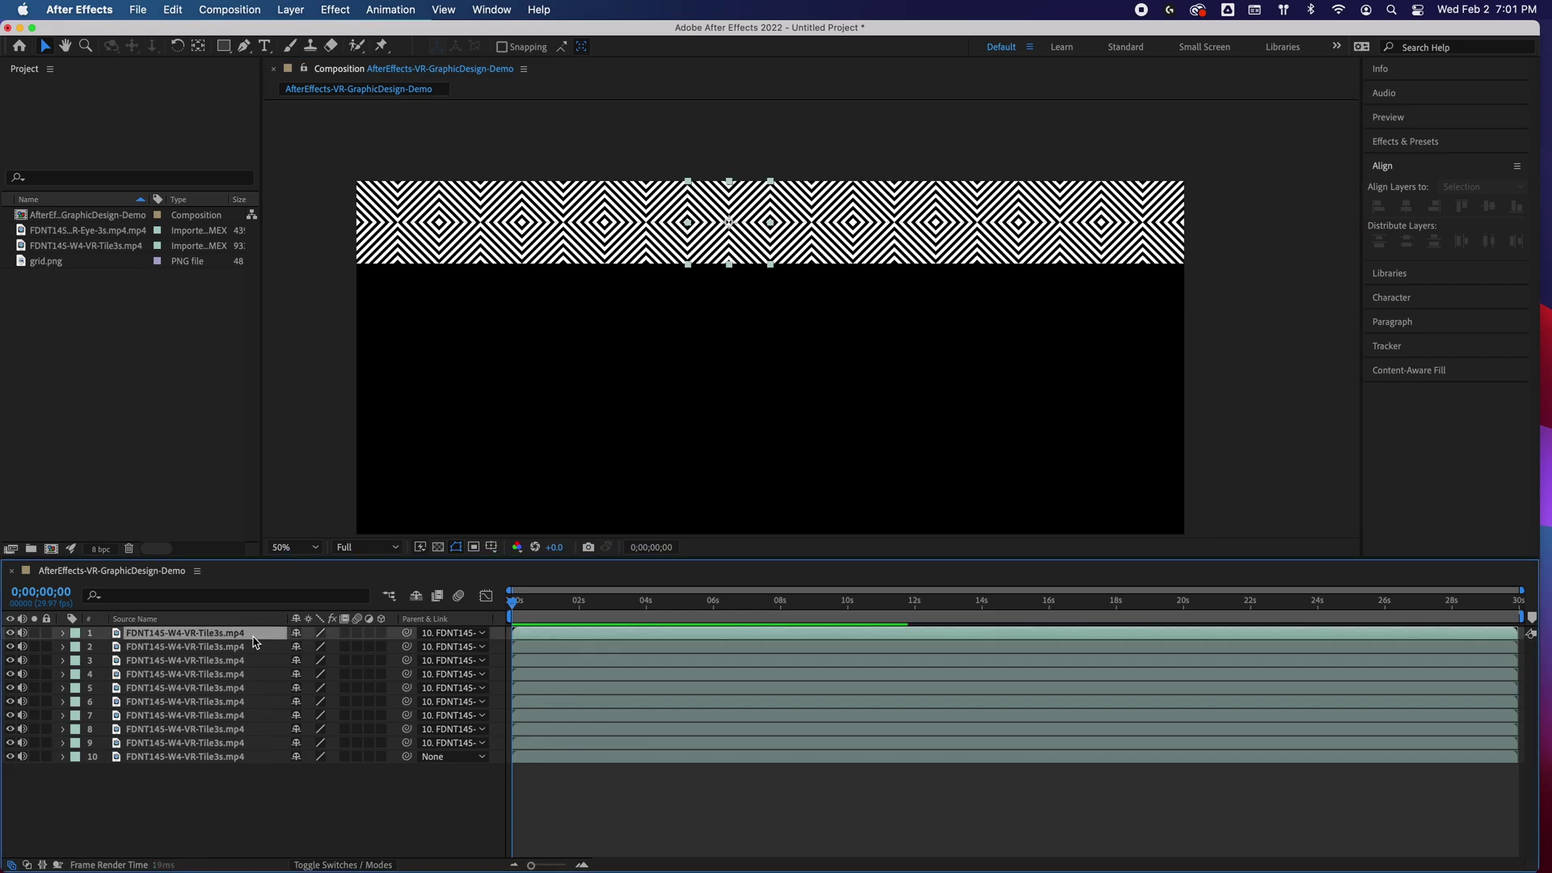
shift+click(250, 760)
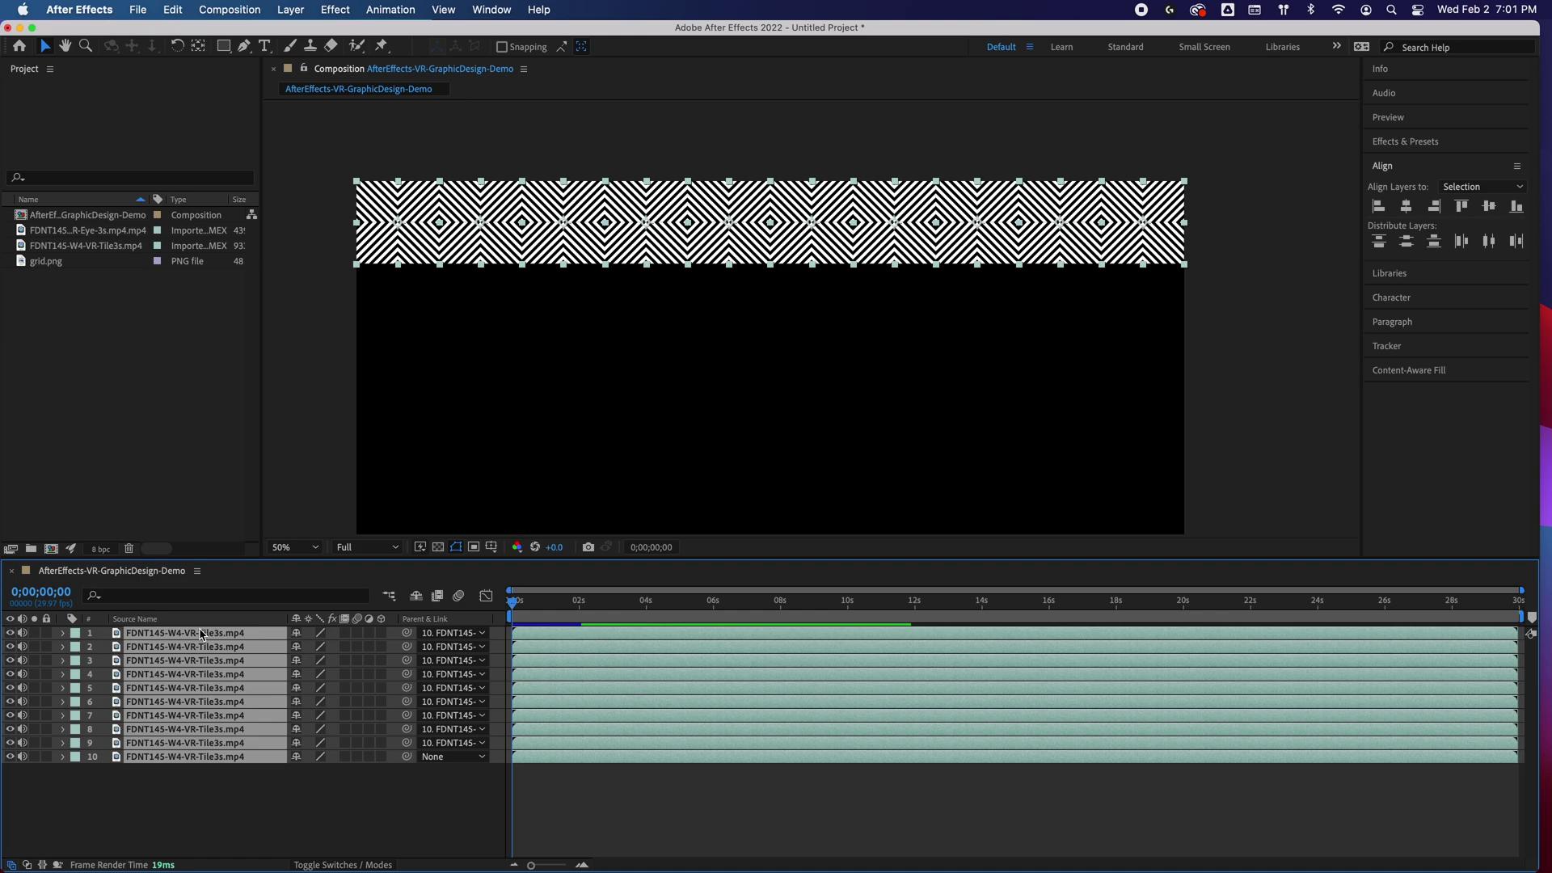
right_click(239, 693)
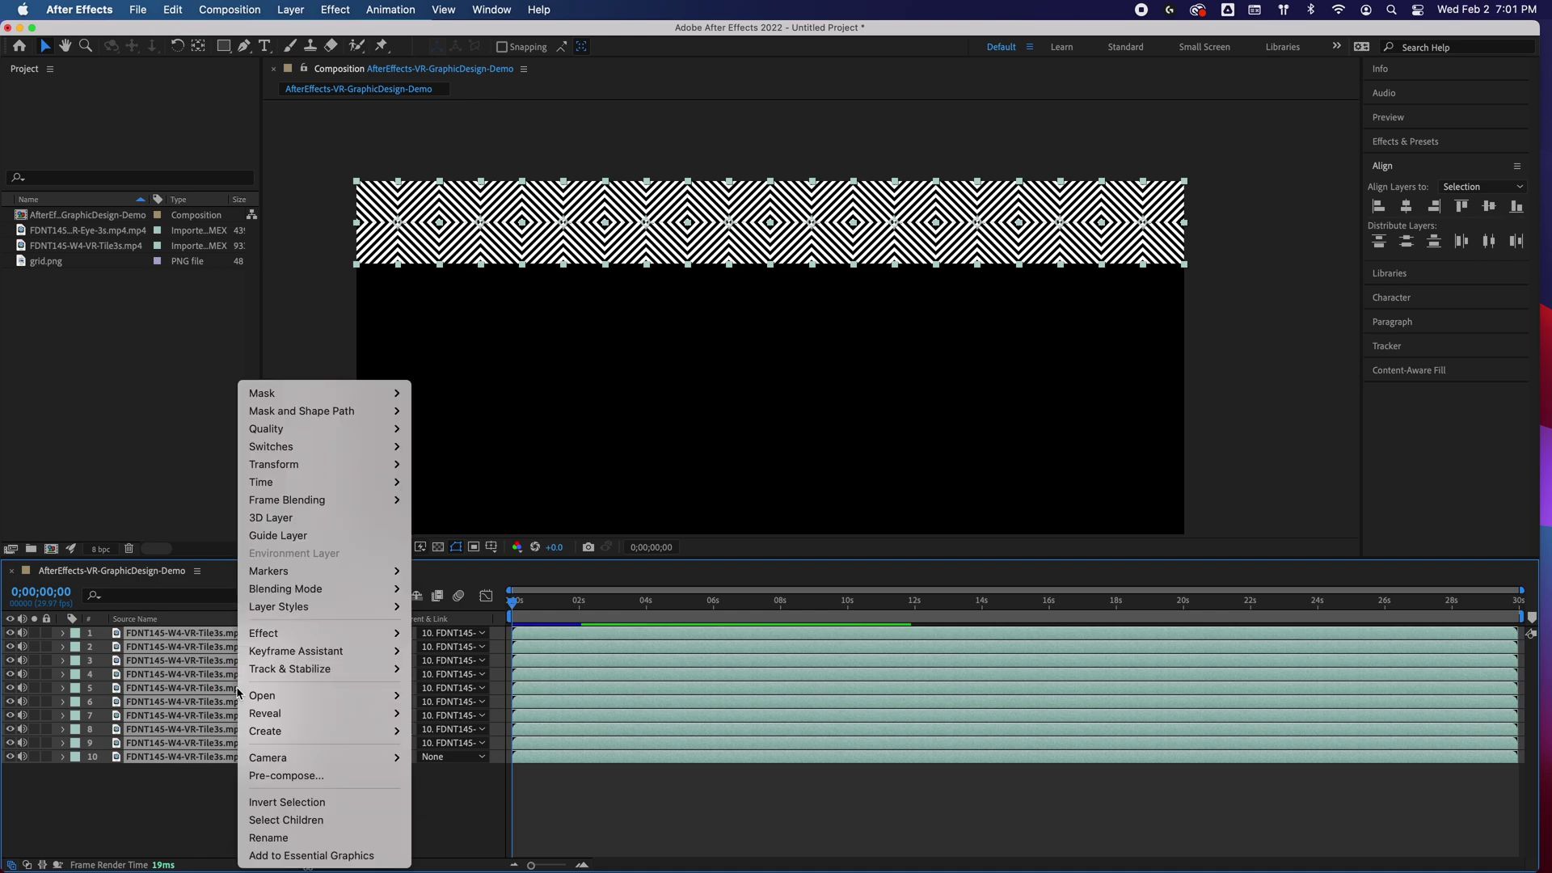
click(311, 776)
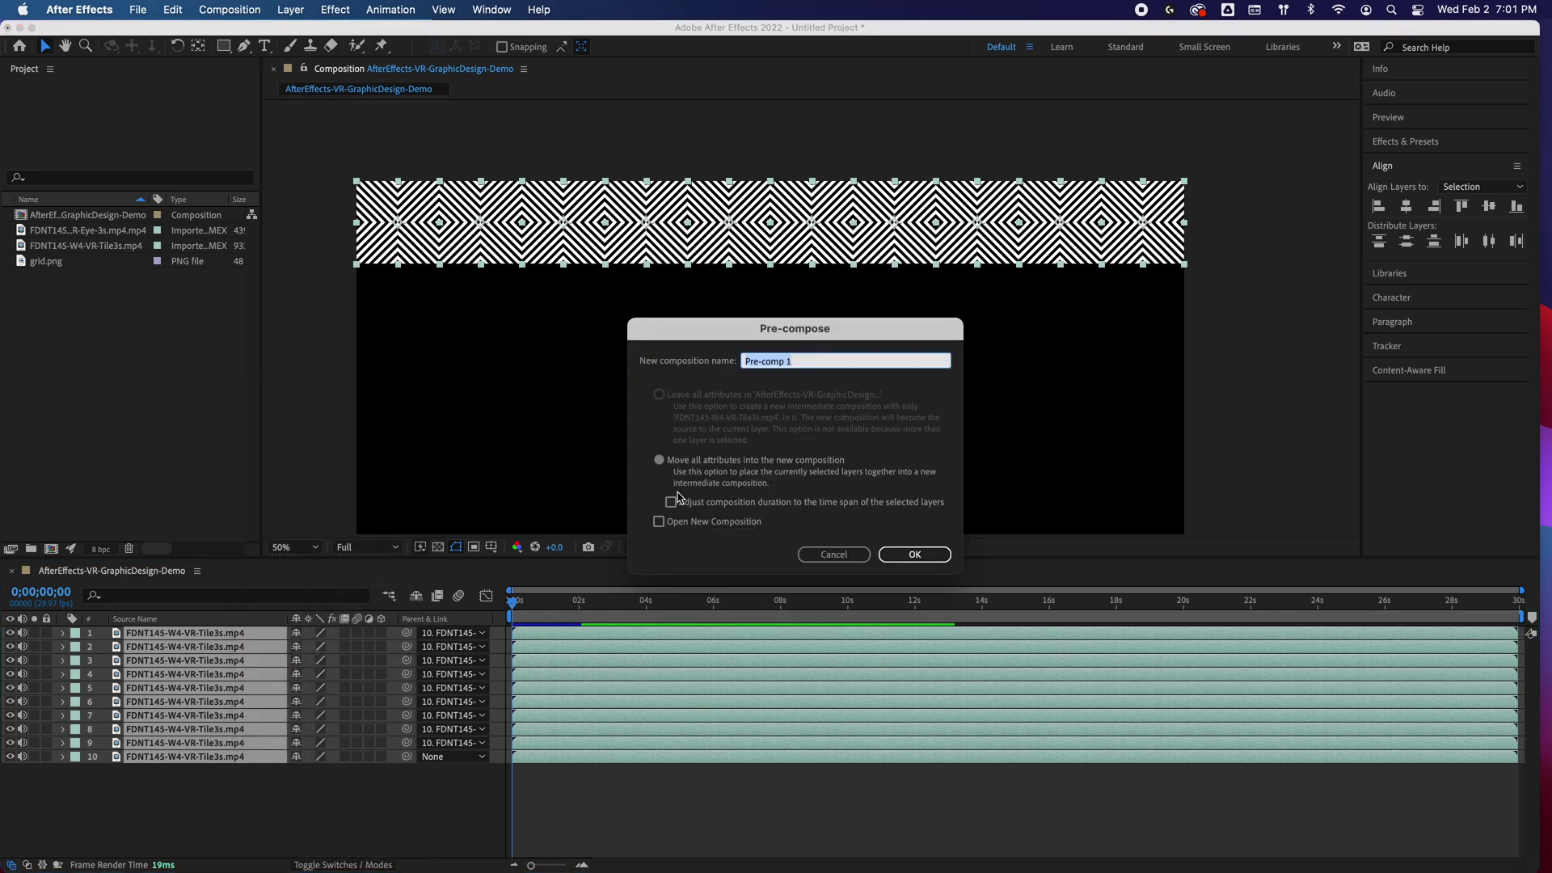
text(Row)
key(Return)
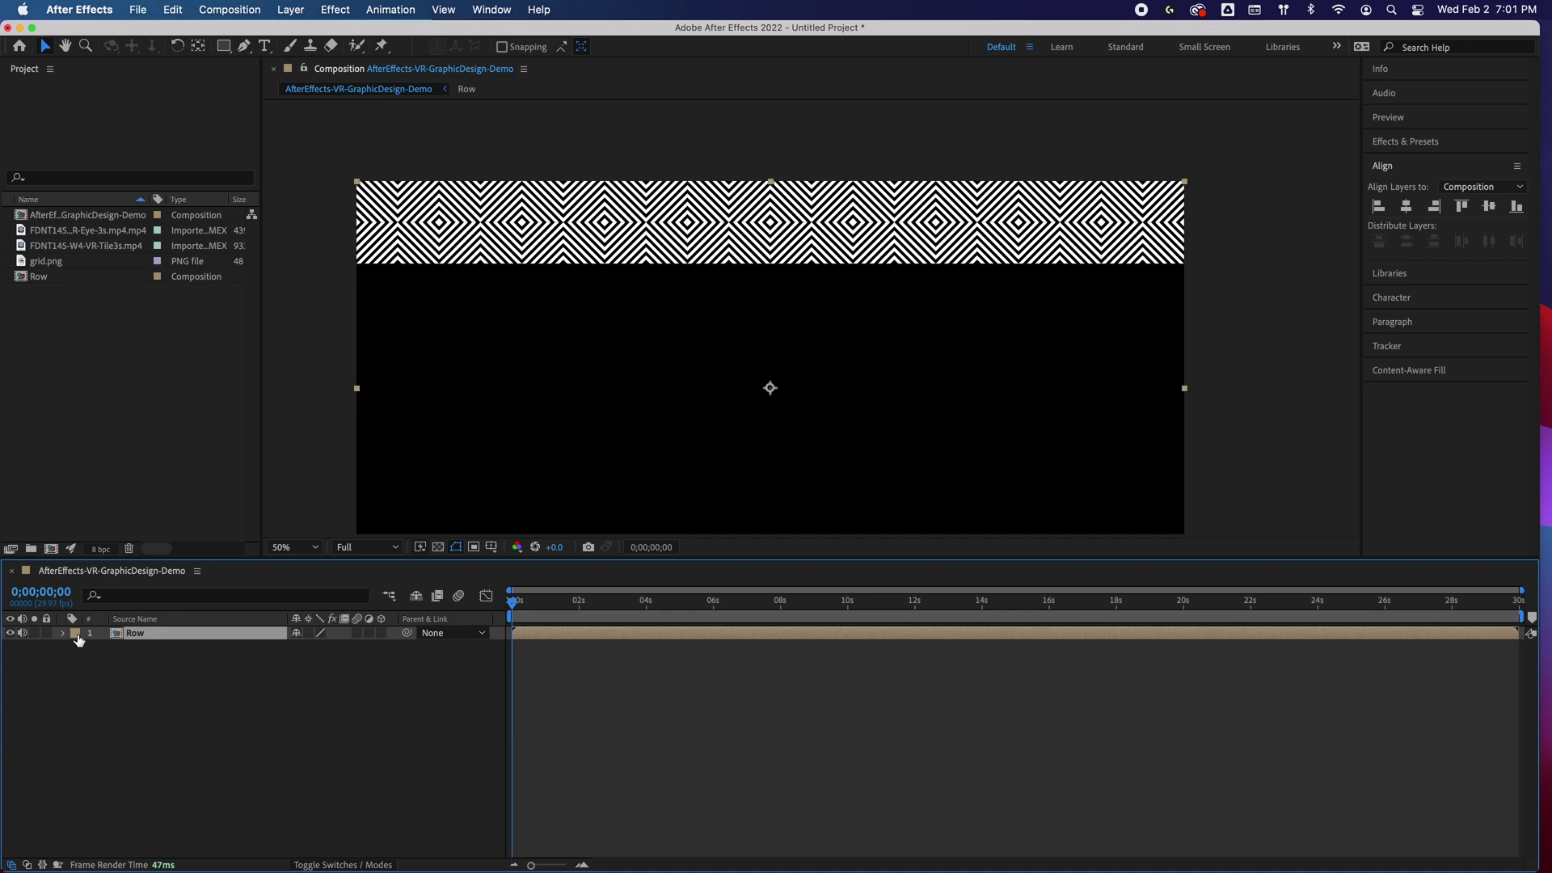
double_click(135, 634)
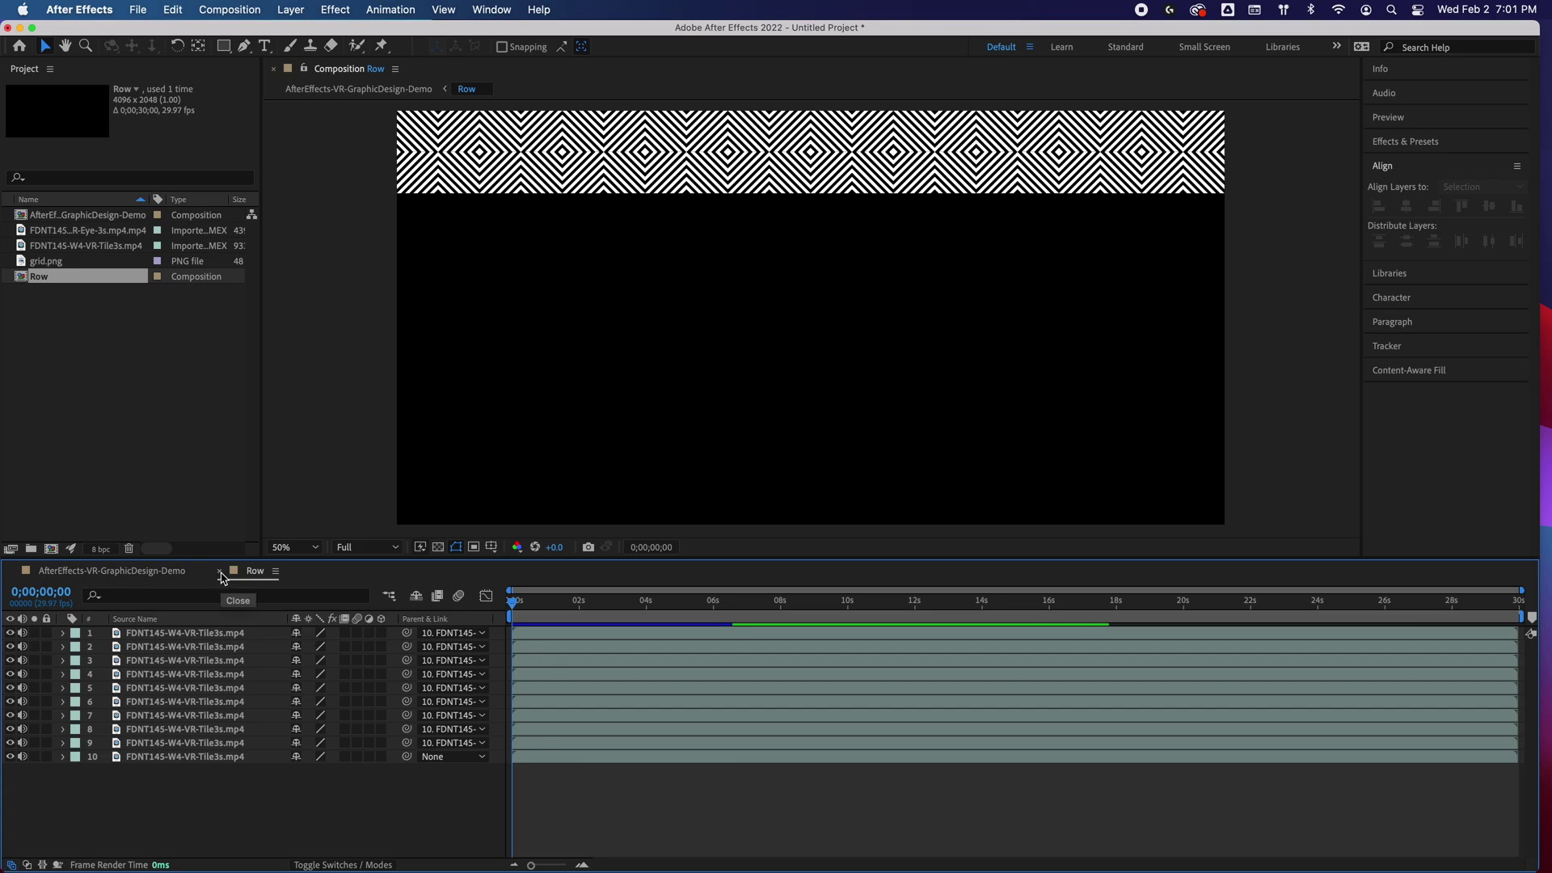
click(221, 574)
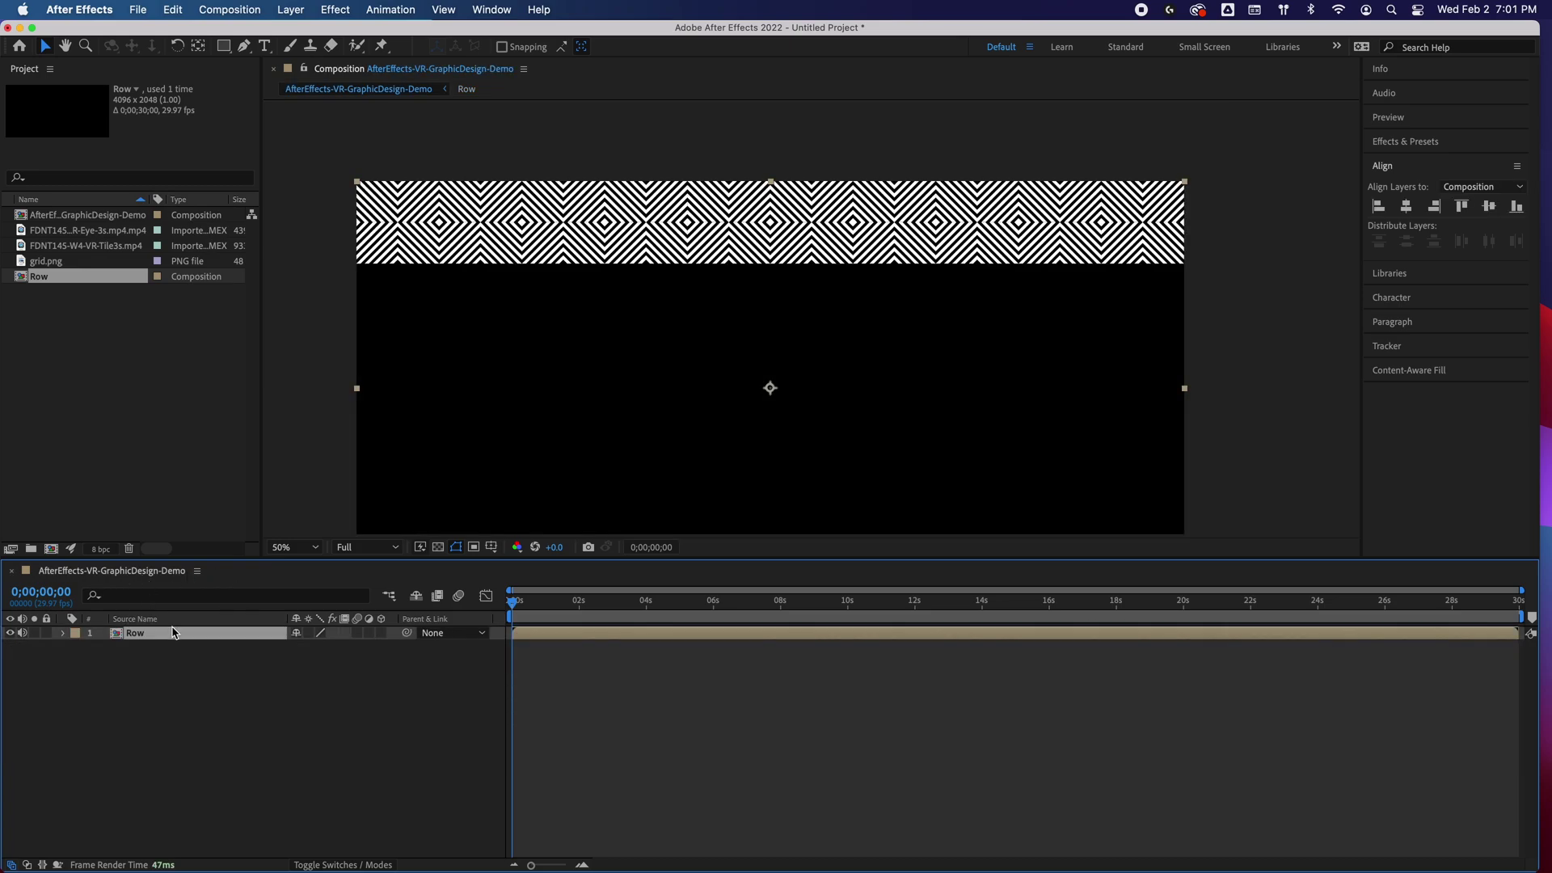
Duplicate the Row layer and move the copy beneath the first row
click(208, 646)
click(207, 636)
key(super+d)
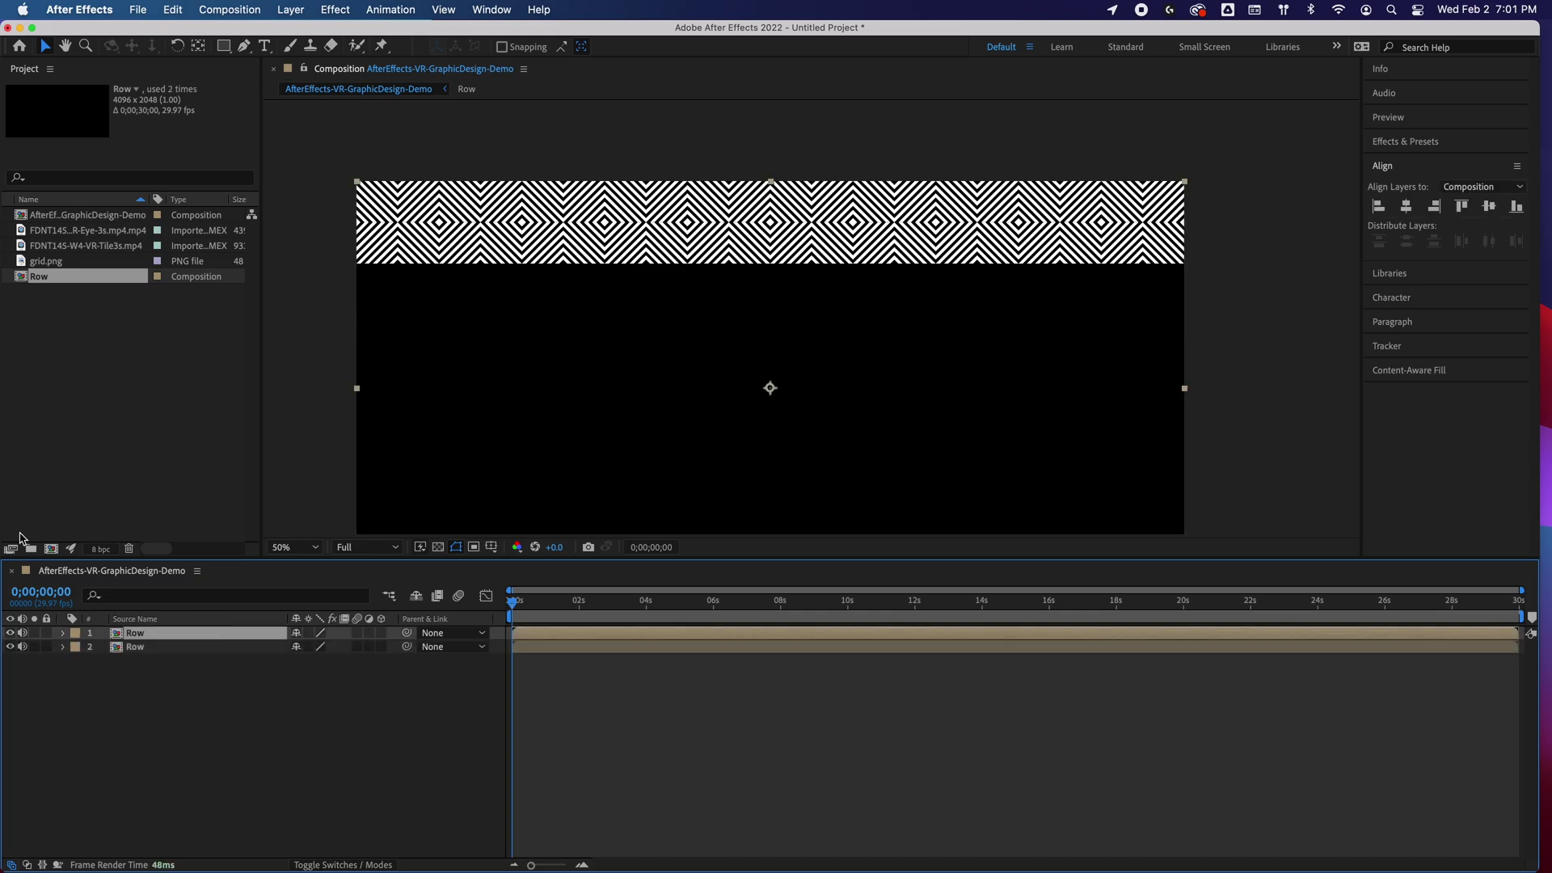
drag(448, 228, 450, 313)
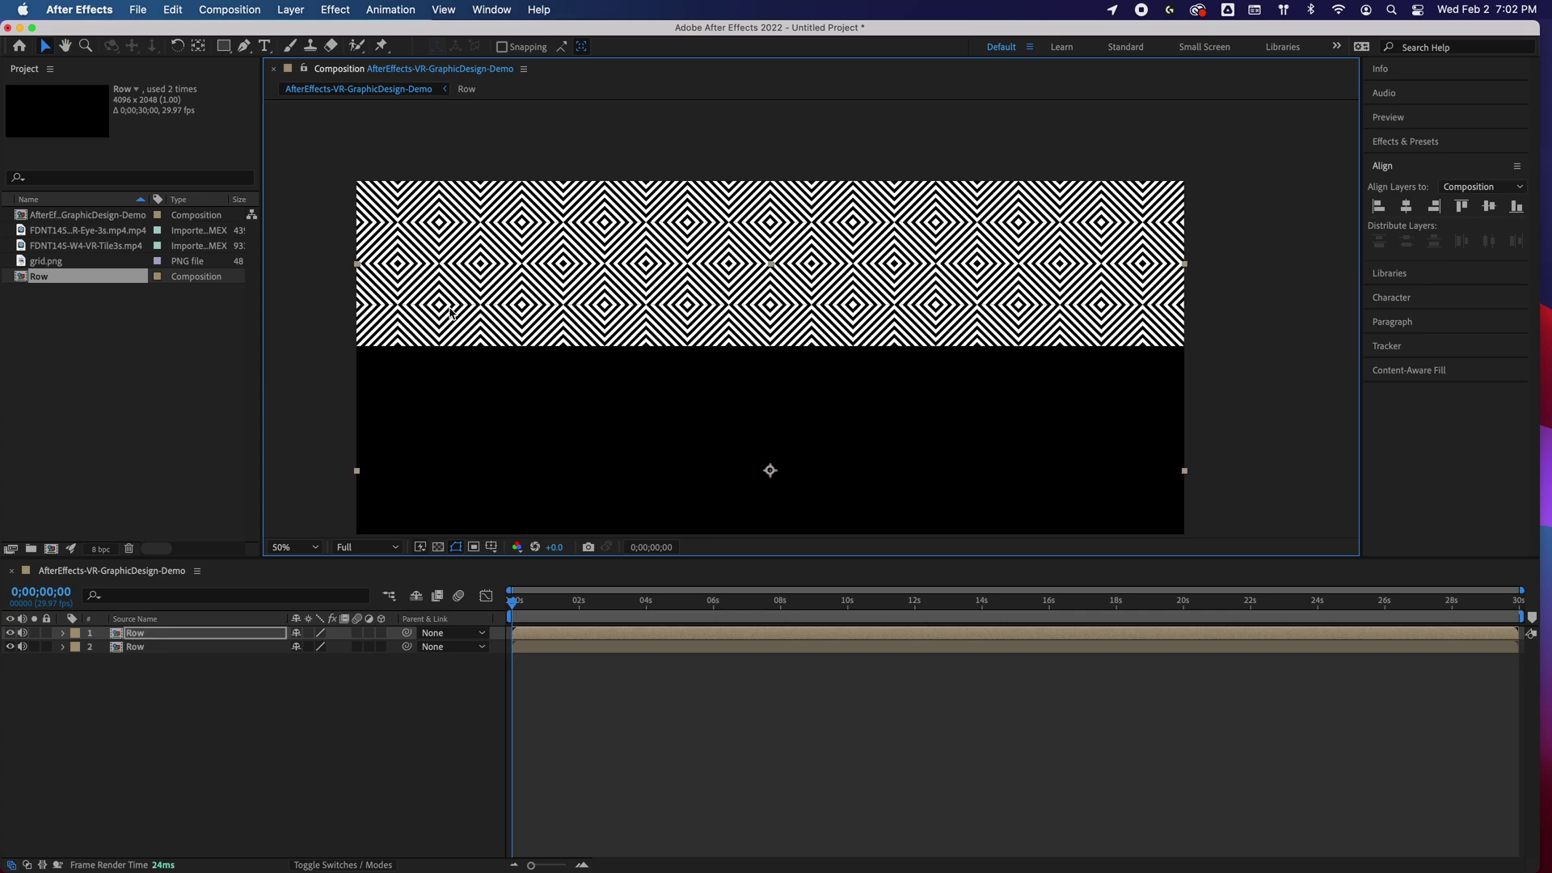
Copy and paste both Row layers, moving the new pair down below the others
shift+click(202, 647)
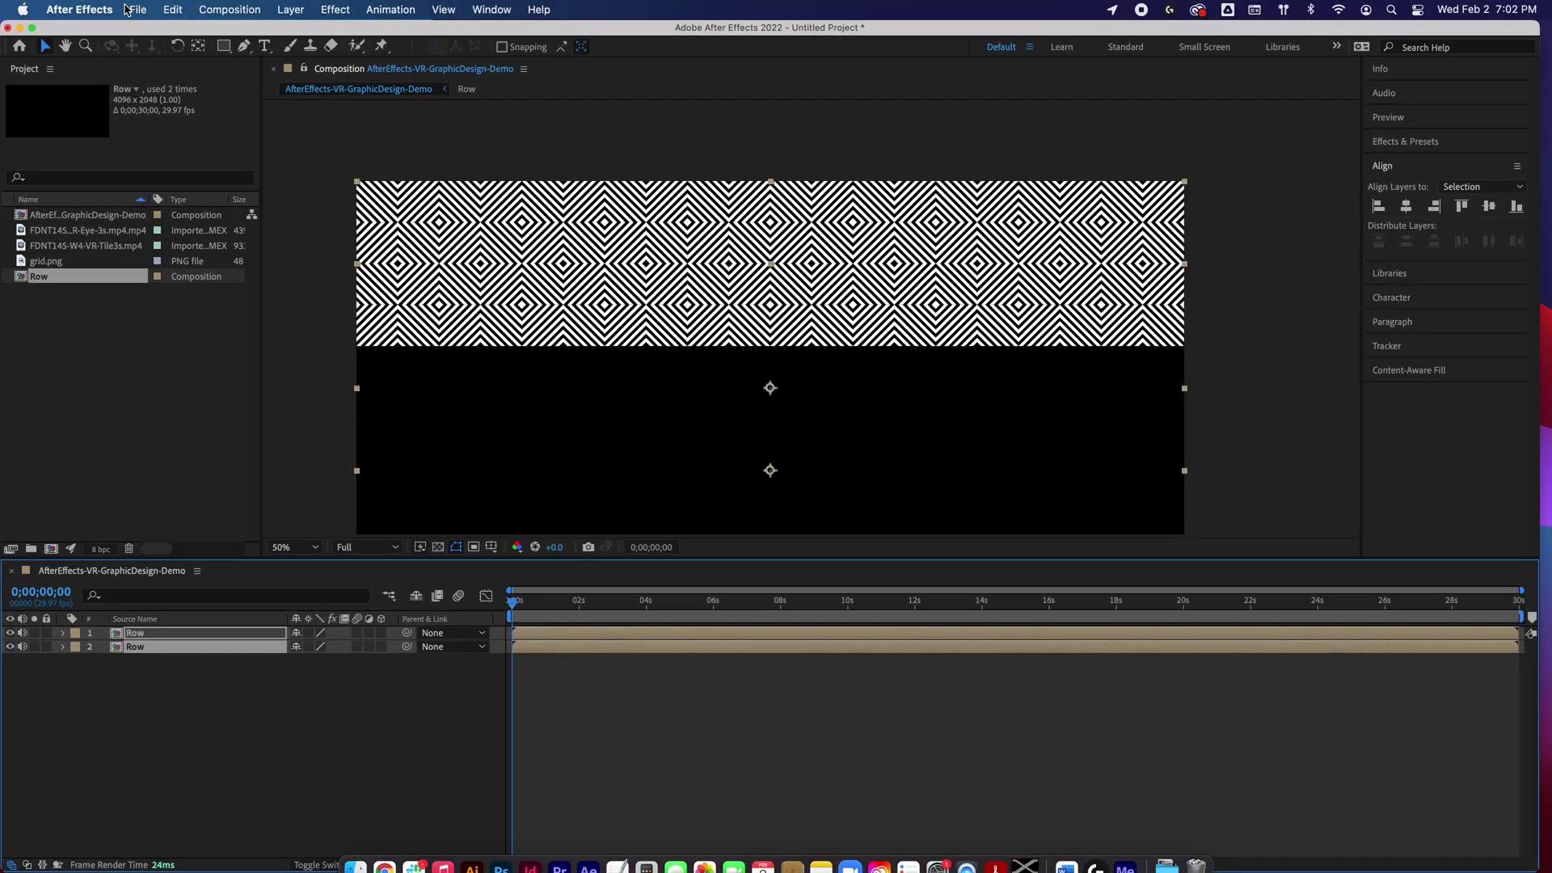
click(172, 10)
click(198, 113)
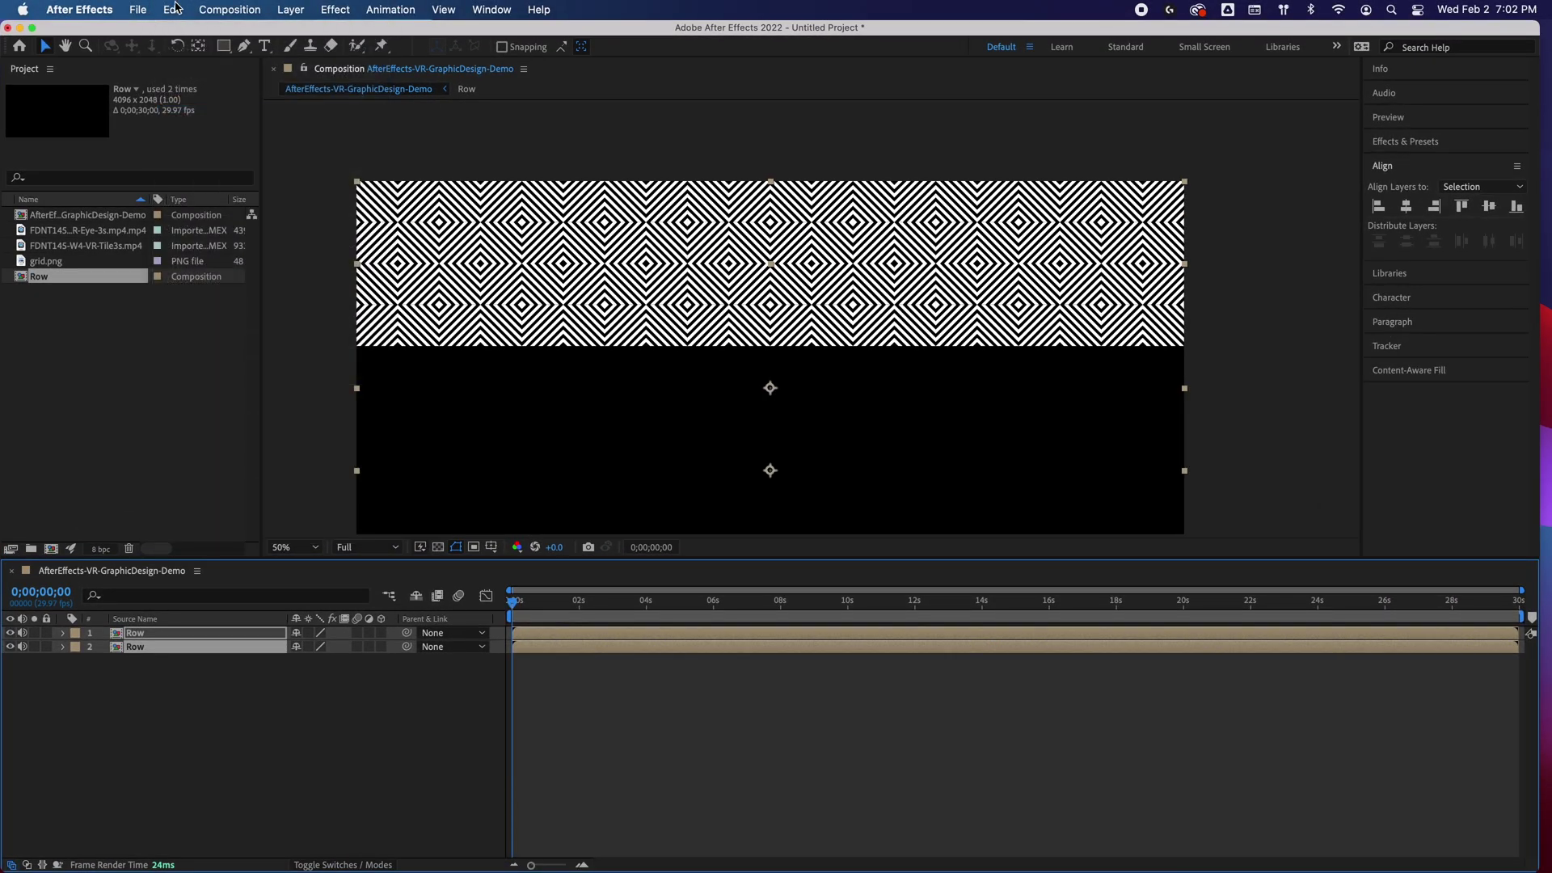
click(172, 10)
click(191, 229)
drag(532, 444, 533, 285)
Duplicate the top Row into the remaining black strip, nudge it to close the seam, and select all five rows
click(305, 430)
click(153, 635)
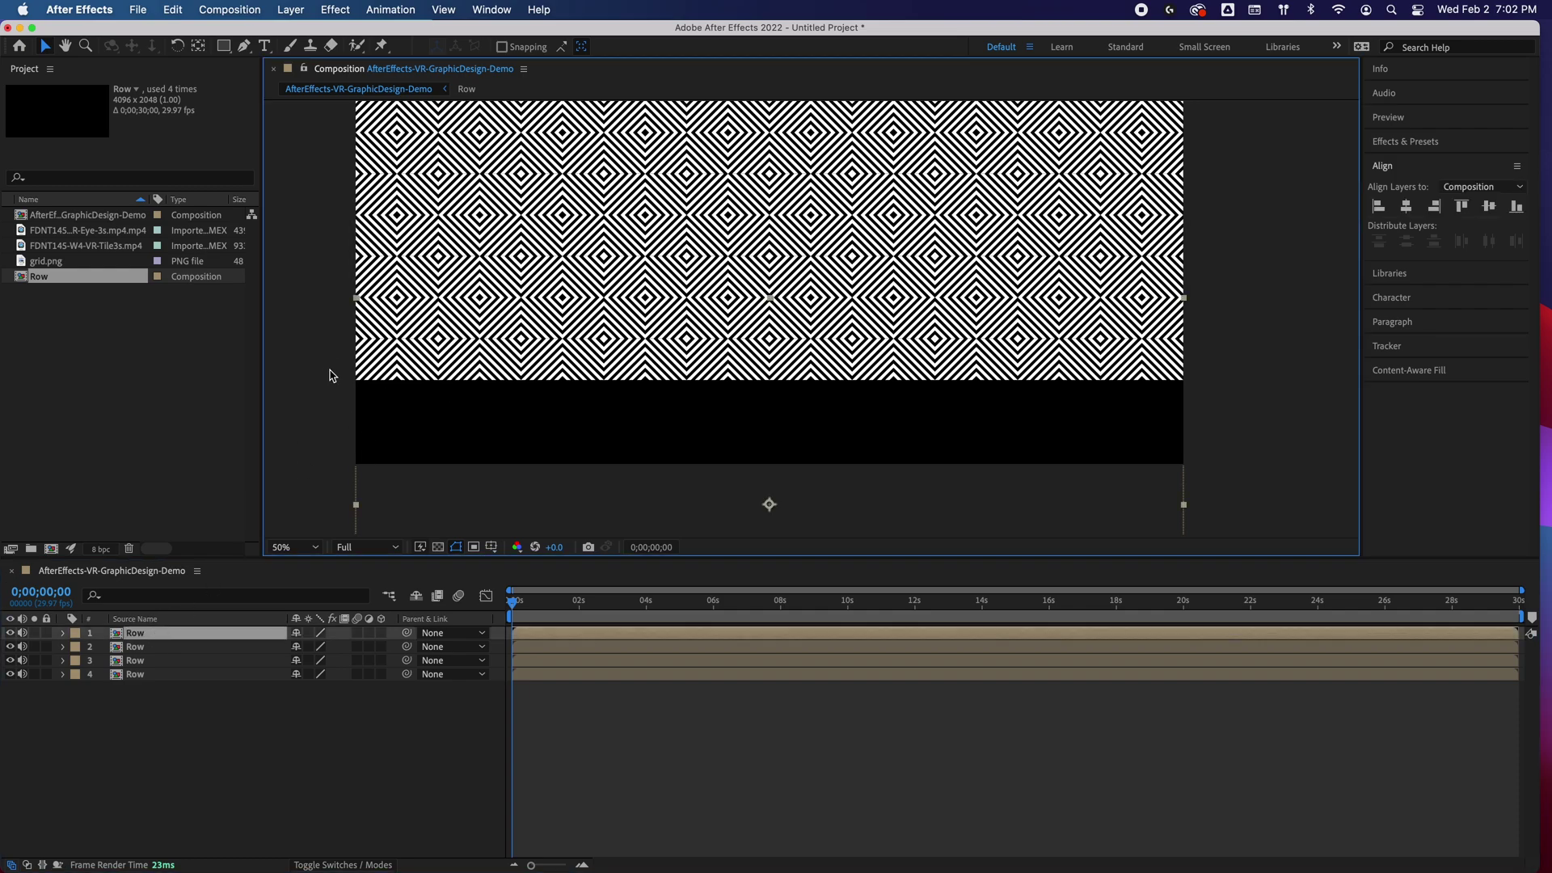
key(super+d)
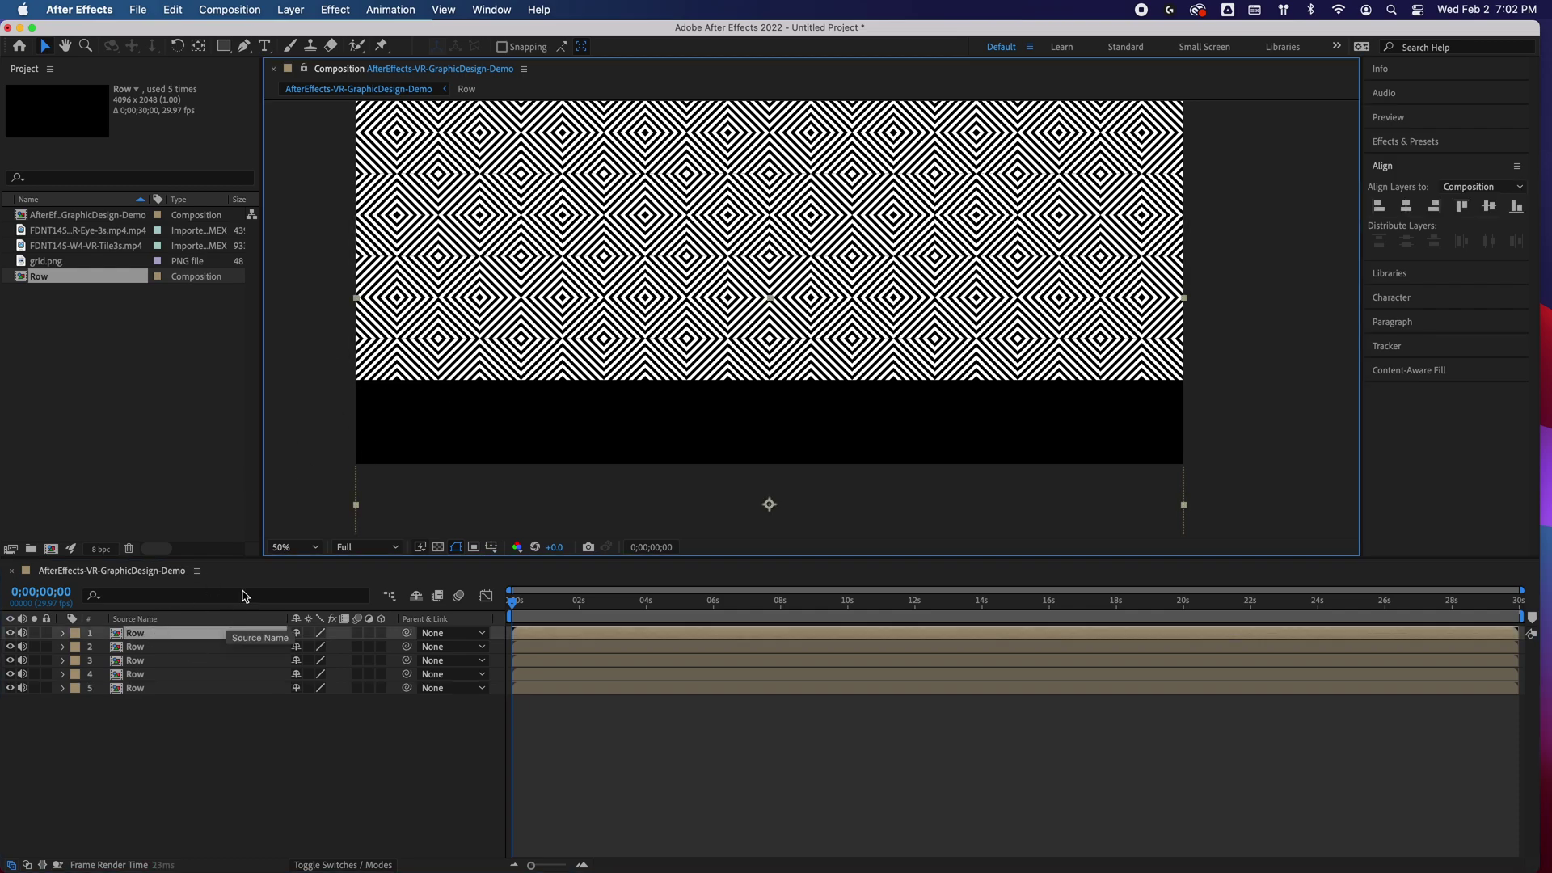
drag(415, 332, 415, 418)
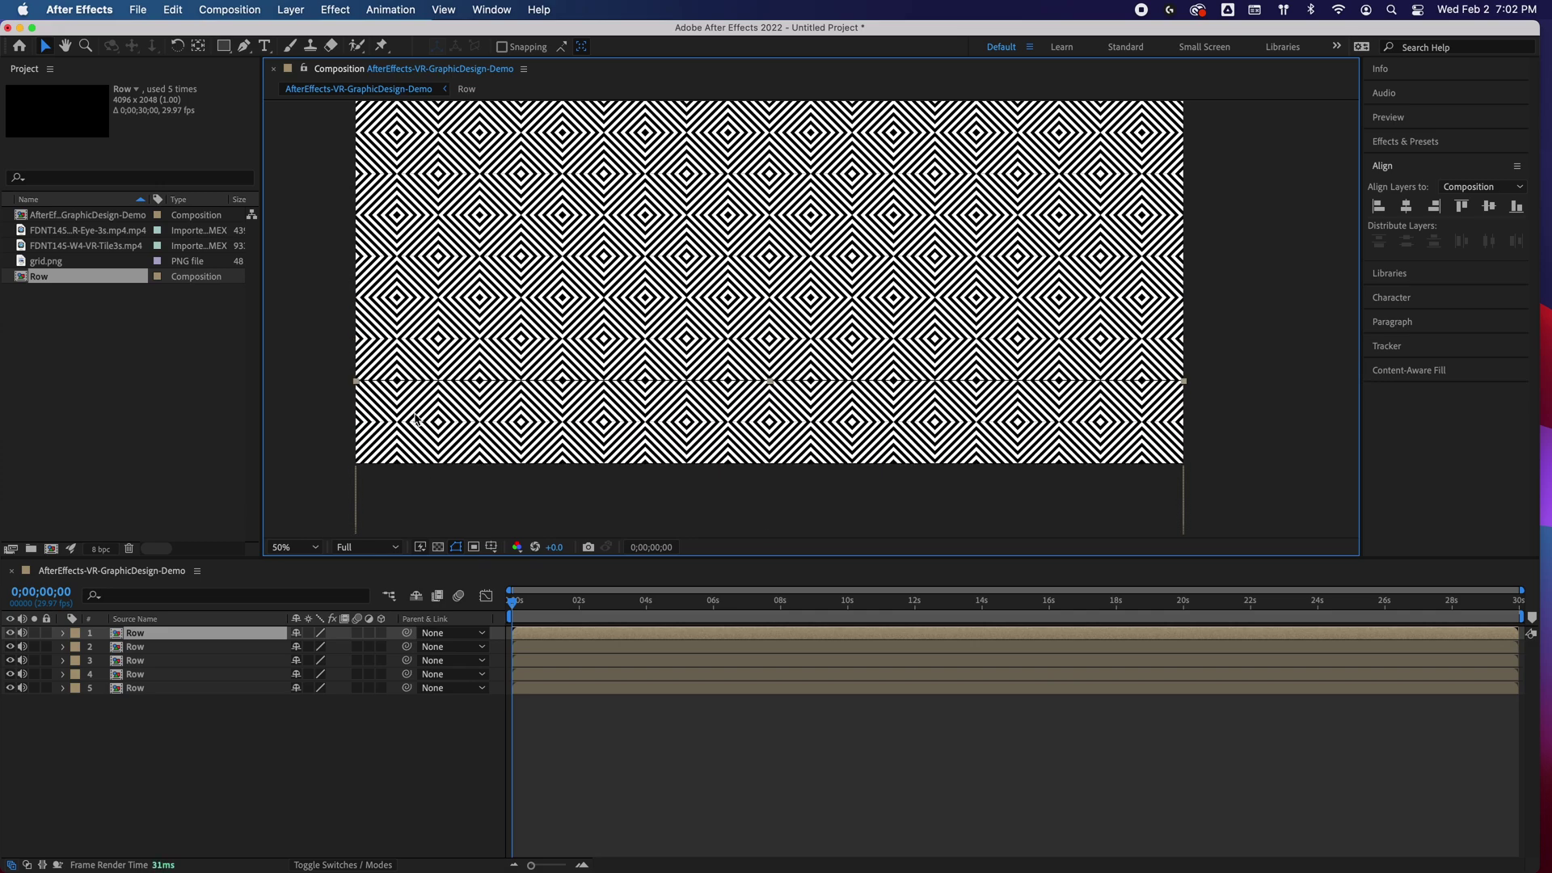
key(Up)
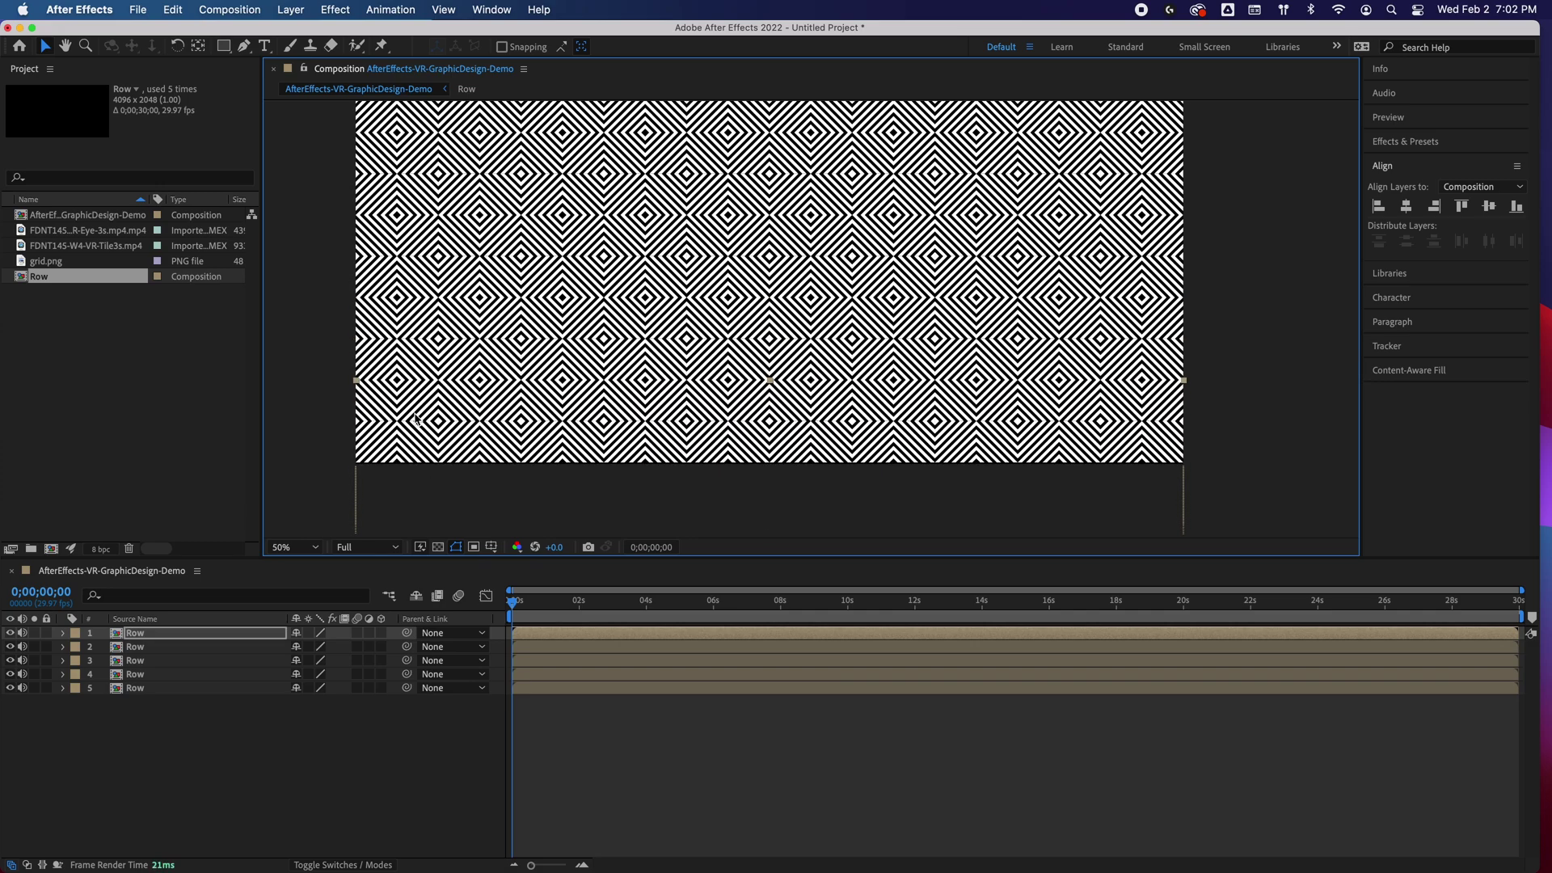
shift+click(184, 688)
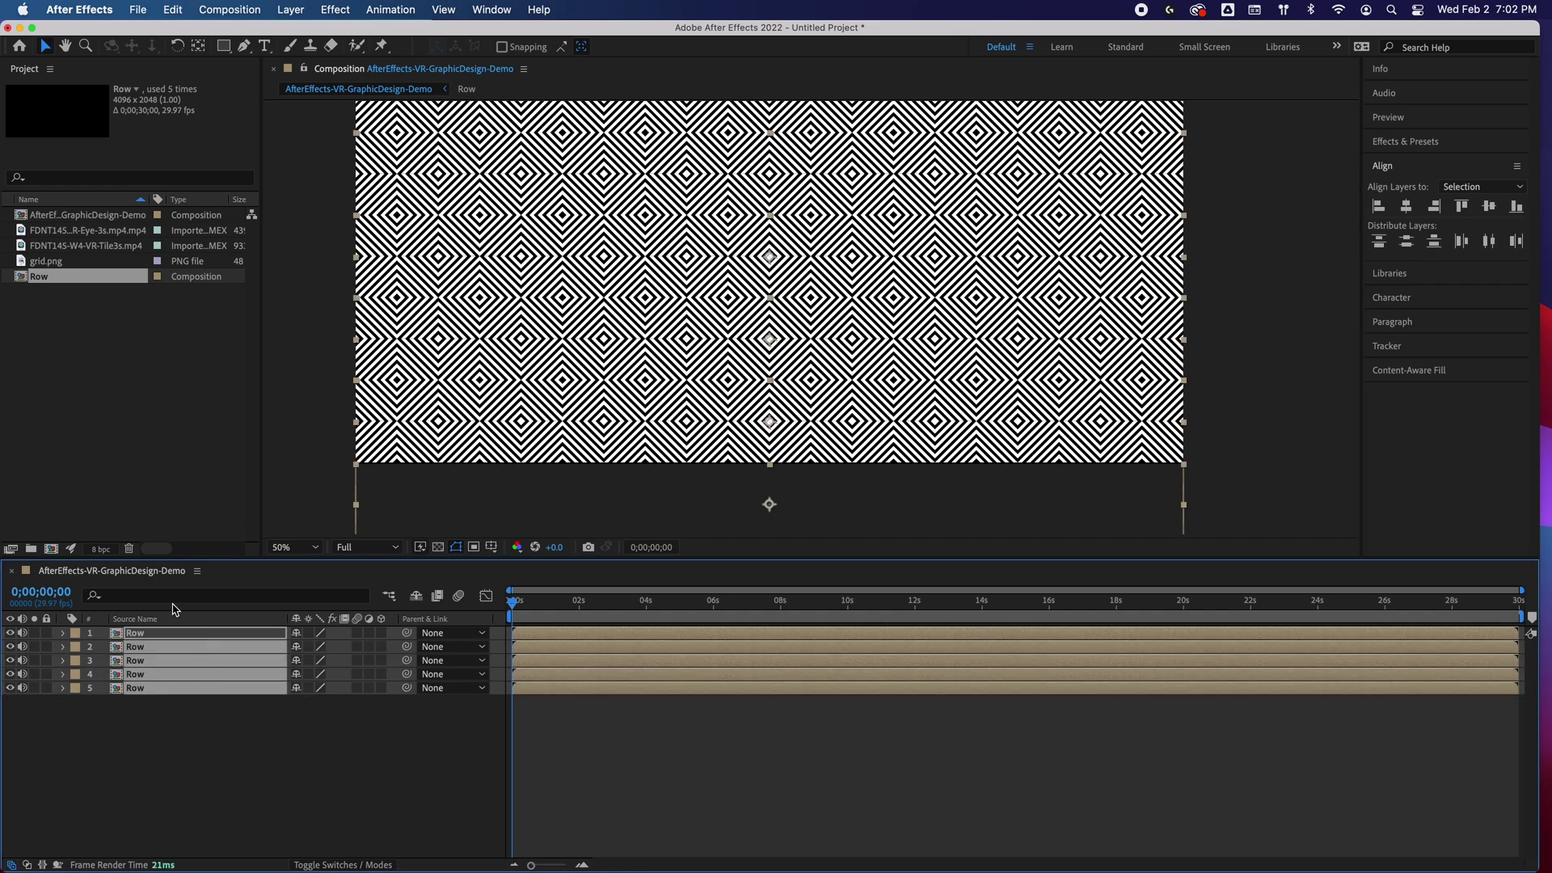
Pre-compose the five selected Row layers into a composition named Fullpage, then deselect it
right_click(204, 668)
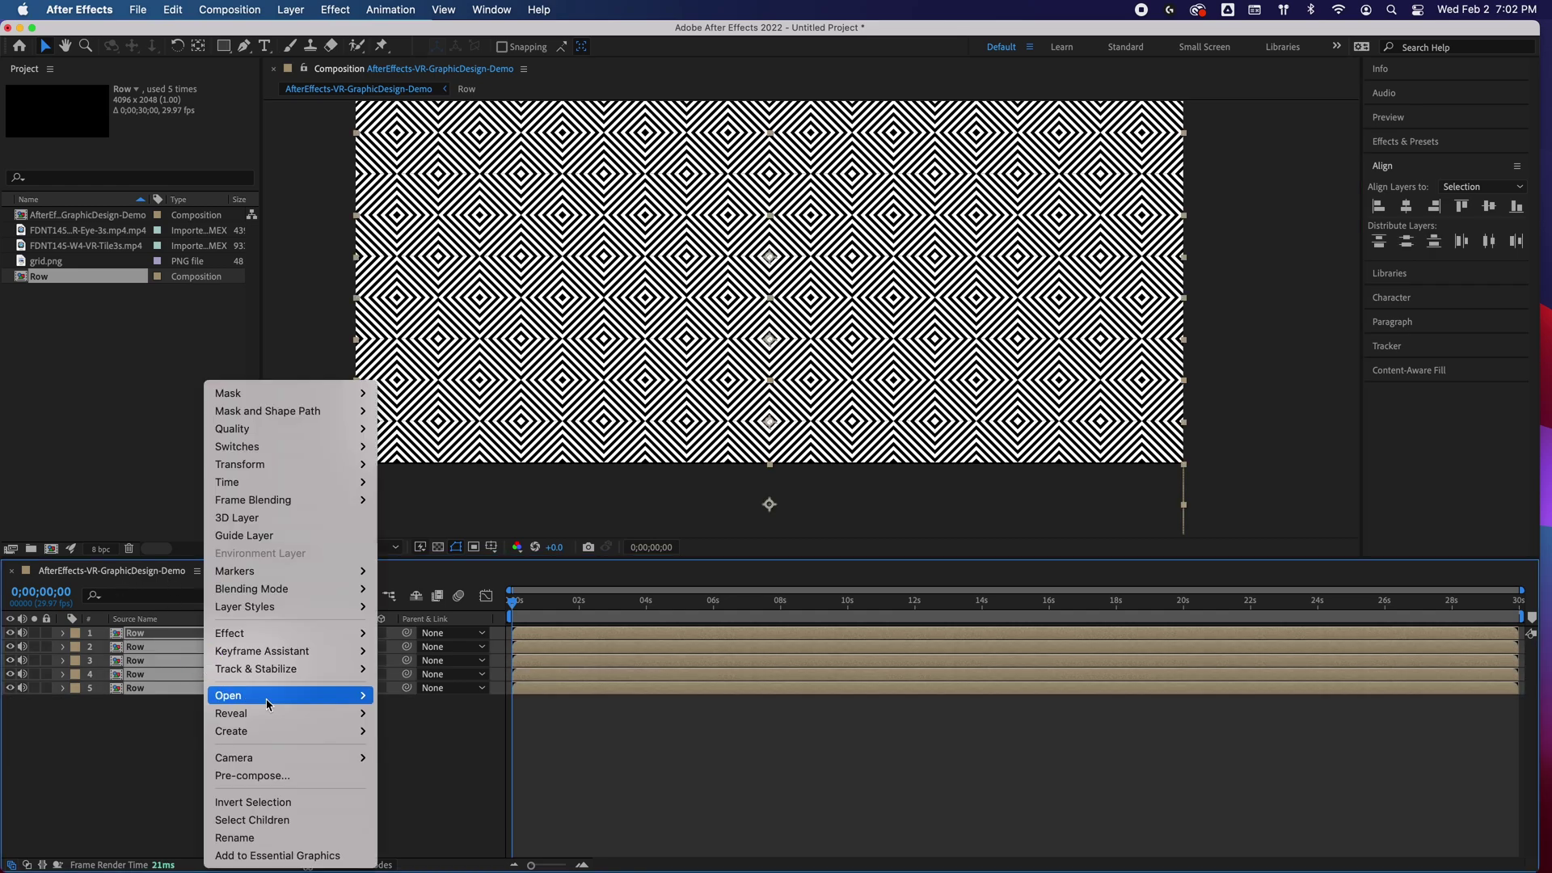
click(281, 778)
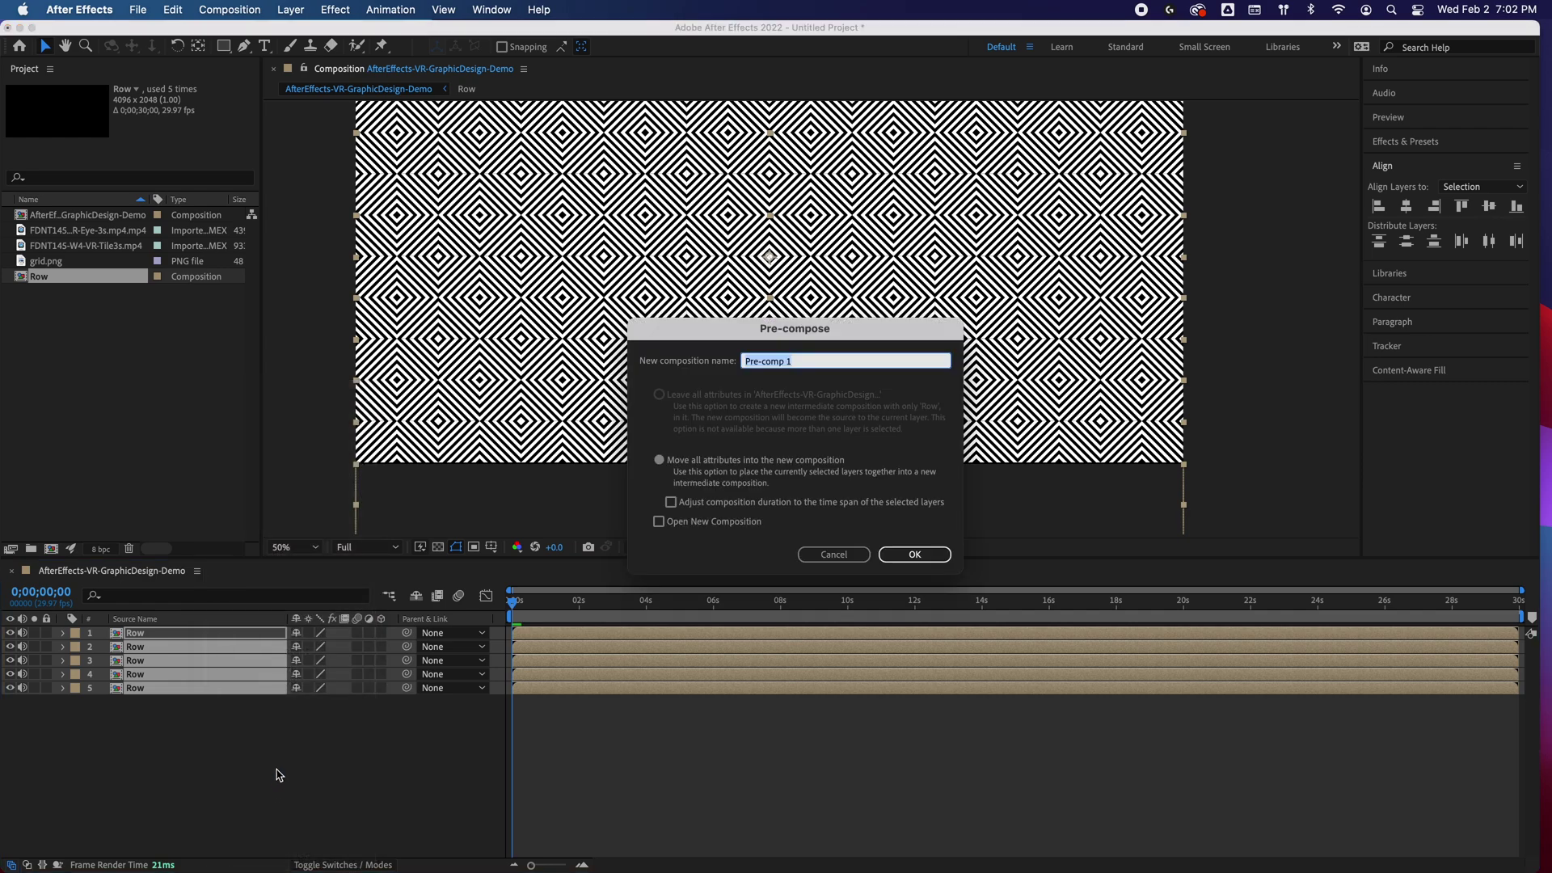
text(Fullpage)
key(Return)
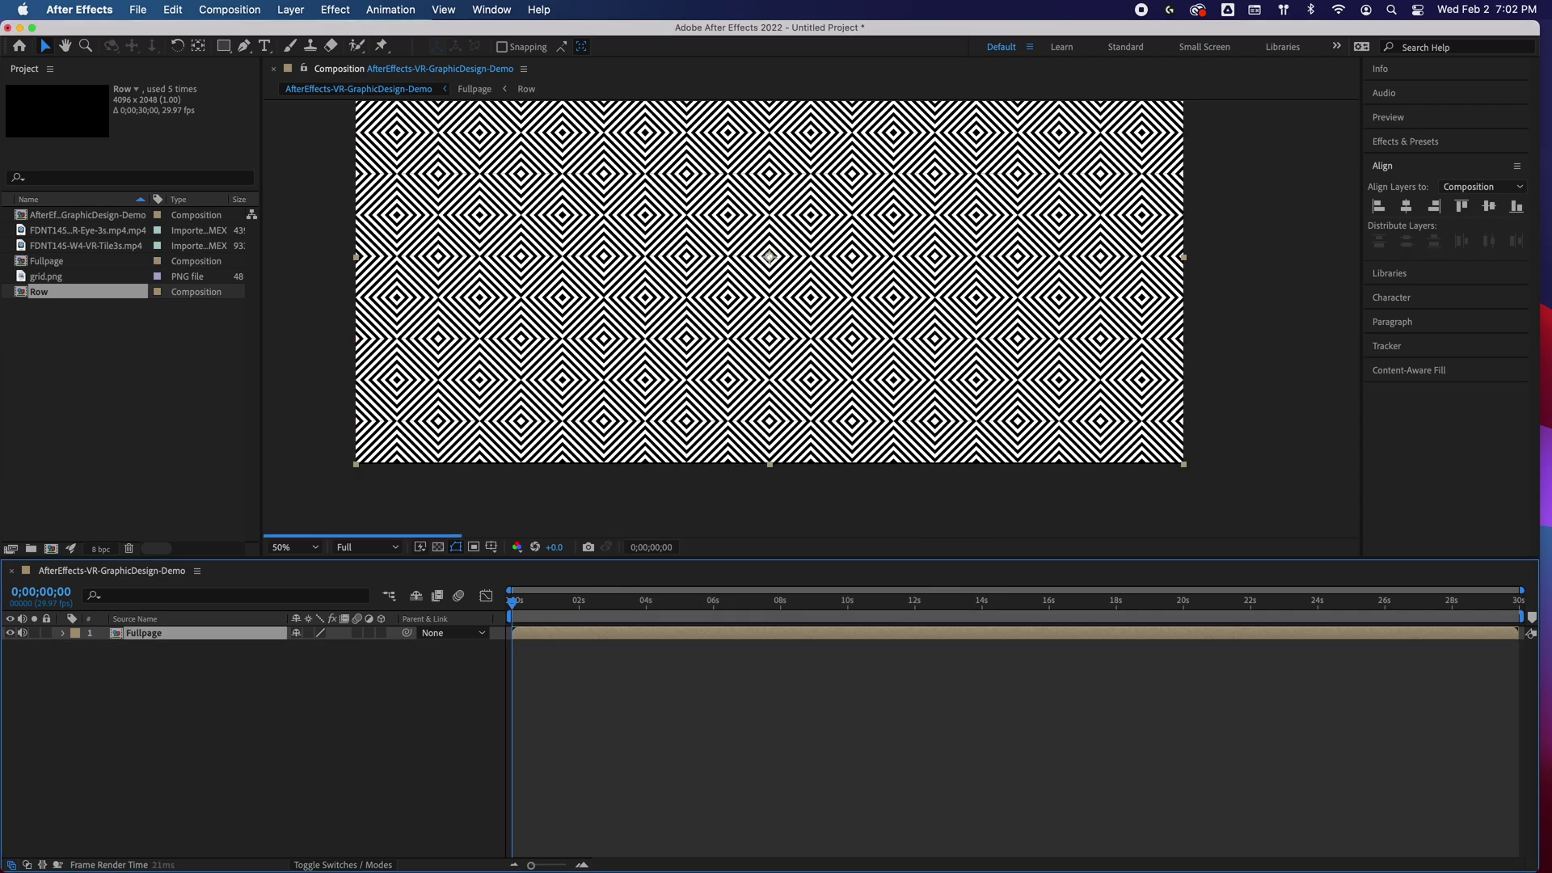
click(694, 497)
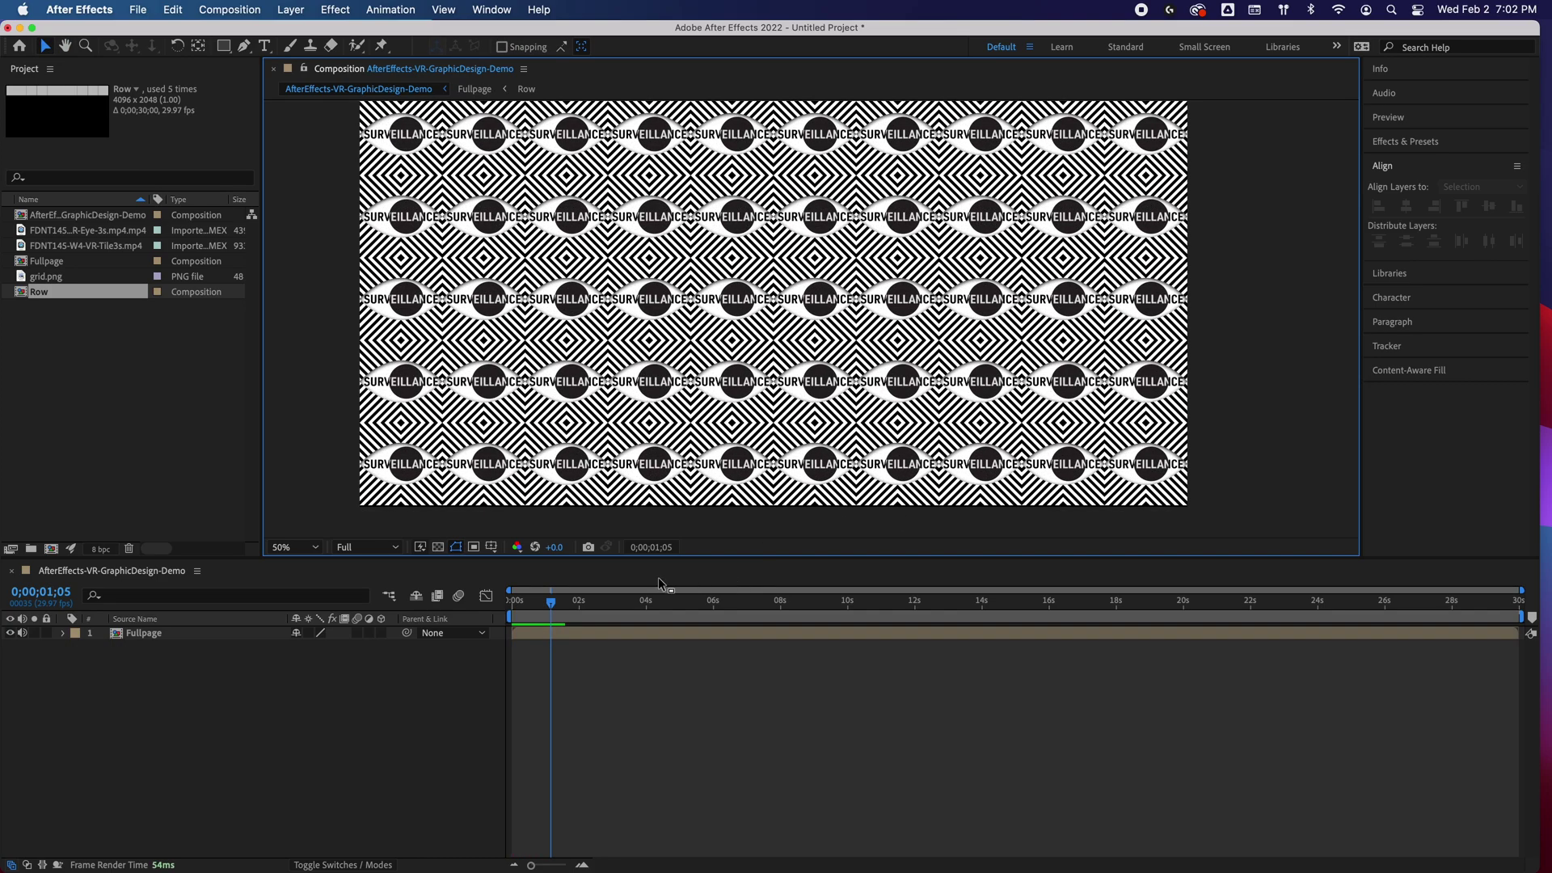
Move the playhead to about 0;00;03;02 and preview the animation from there
click(550, 601)
drag(550, 601, 614, 602)
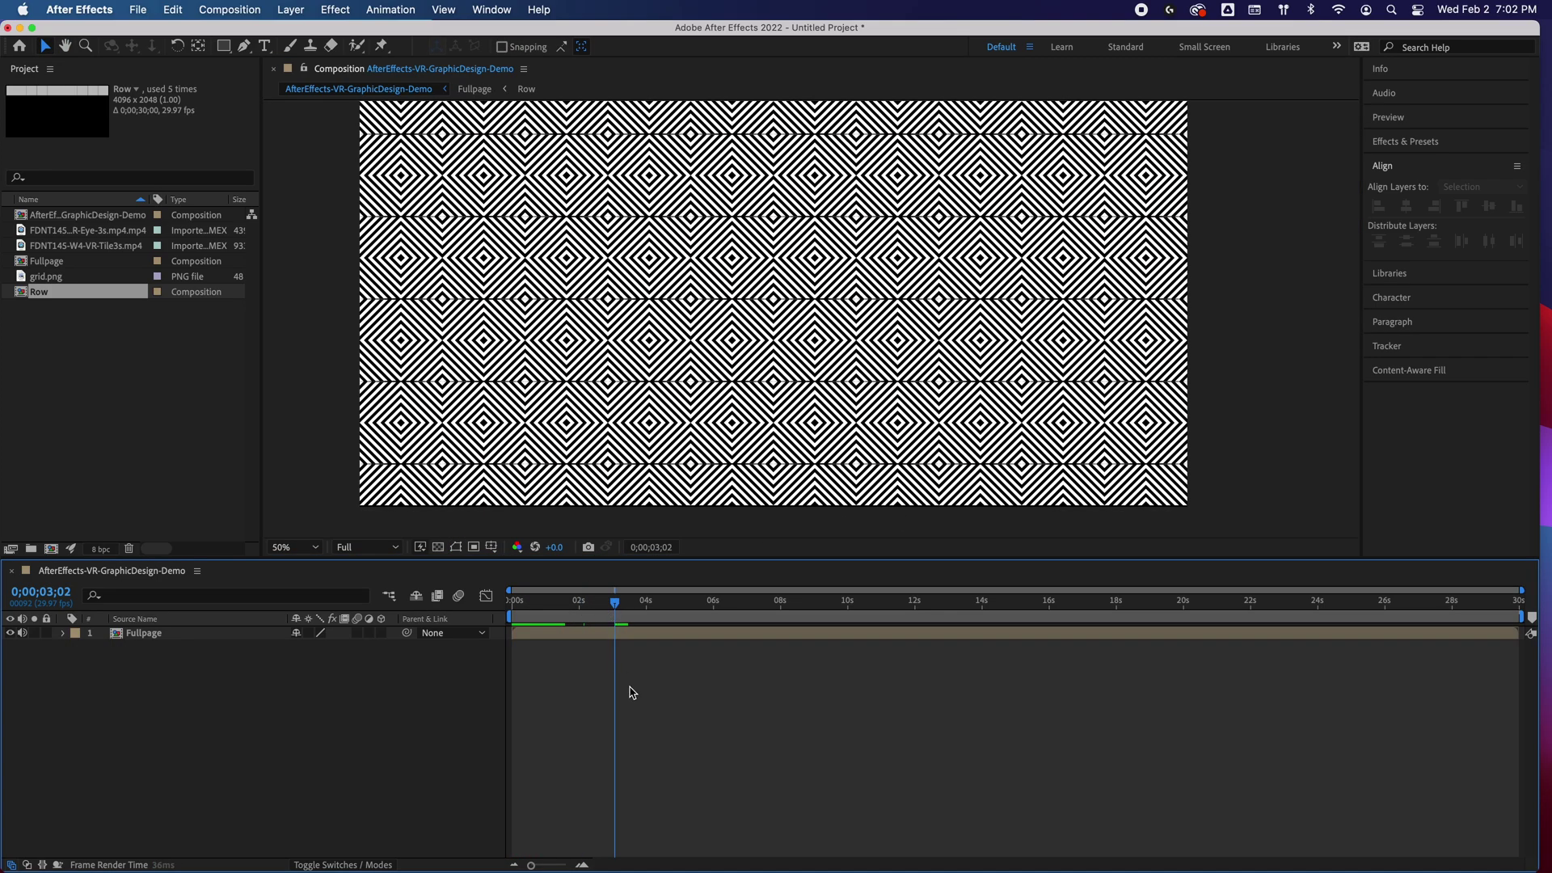
key(space)
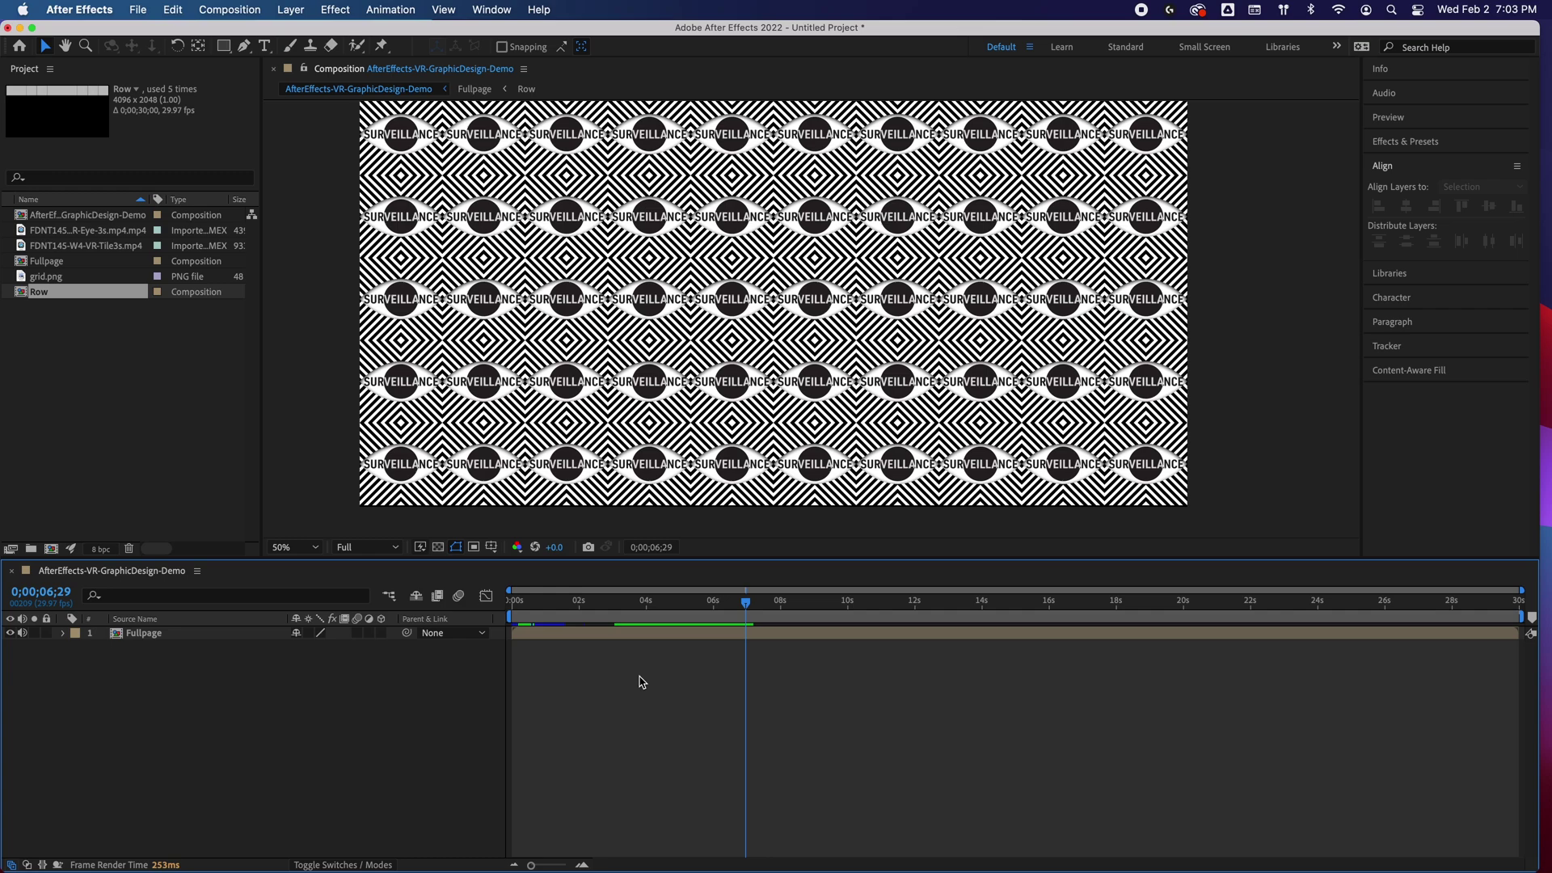
Add the composition to the queue with File > Export > Add to Adobe Media Encoder Queue
click(138, 8)
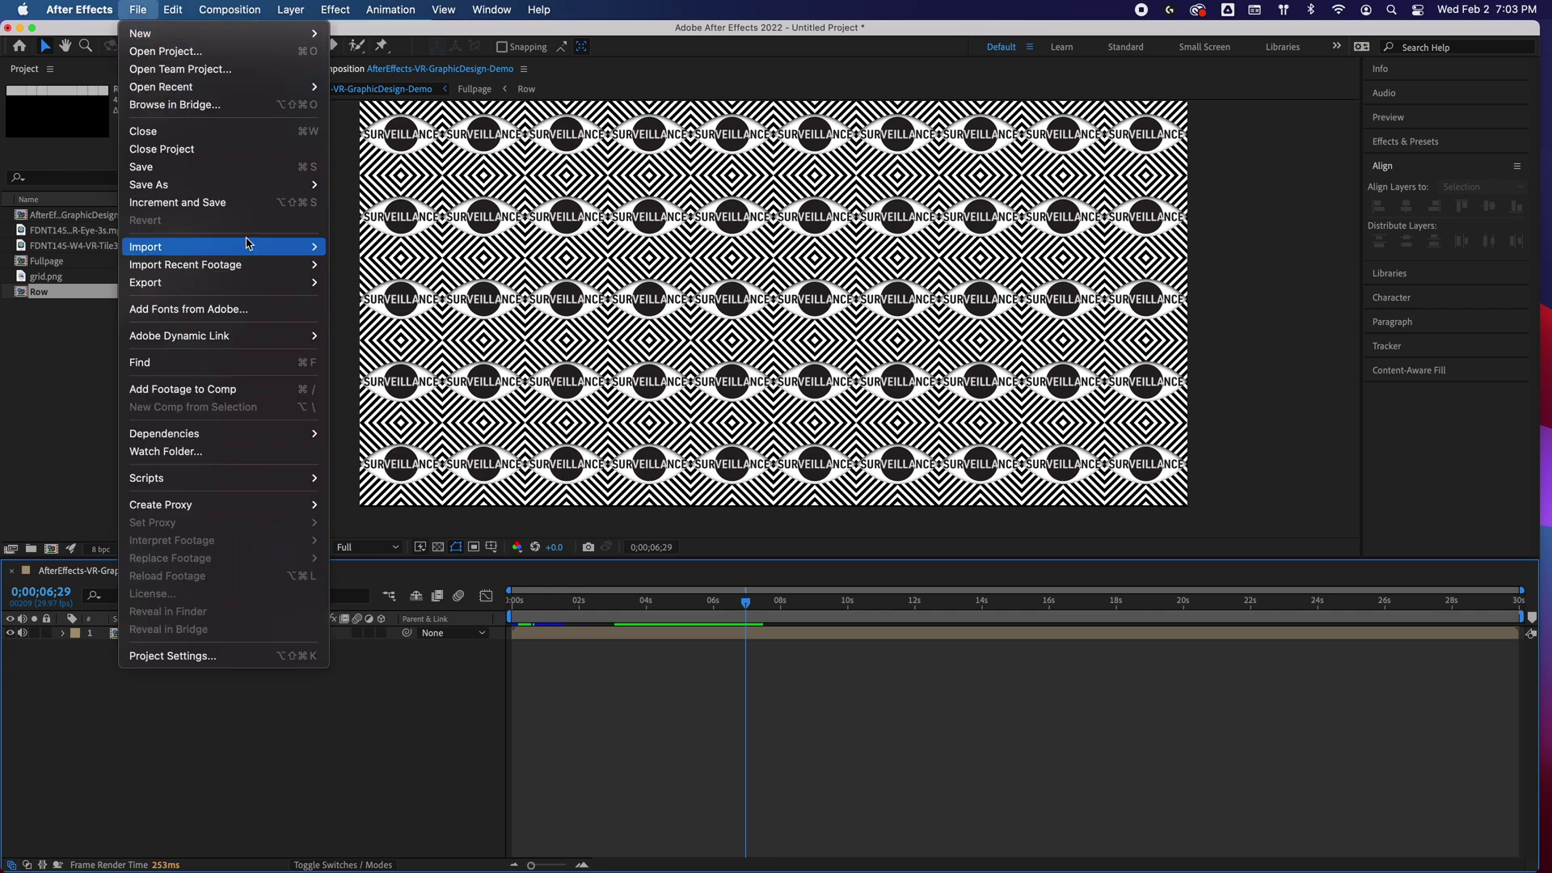
mouse_move(249, 285)
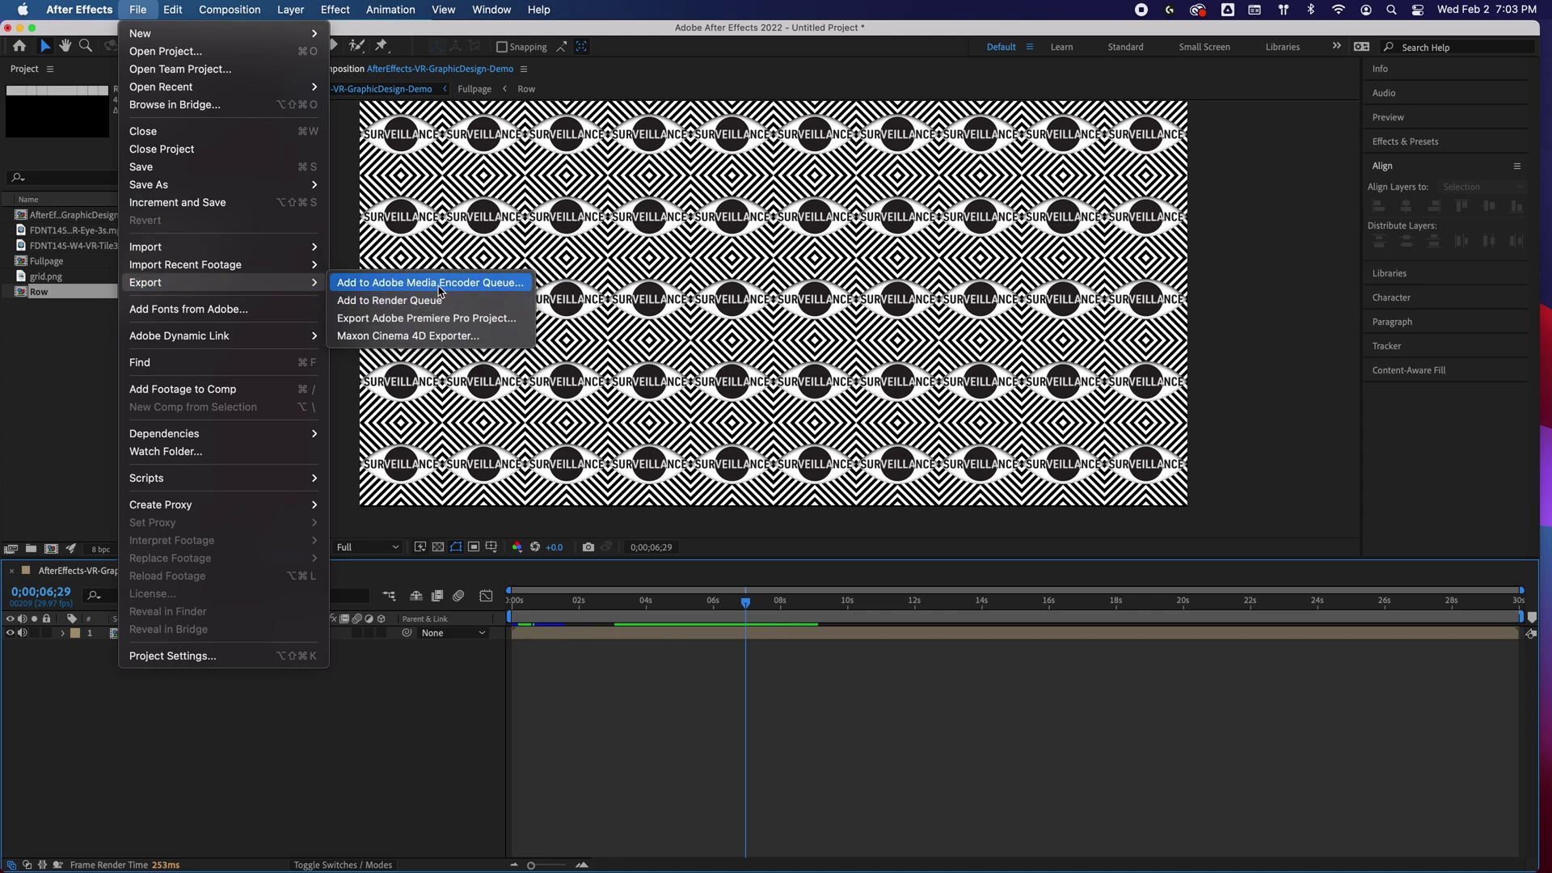
click(441, 285)
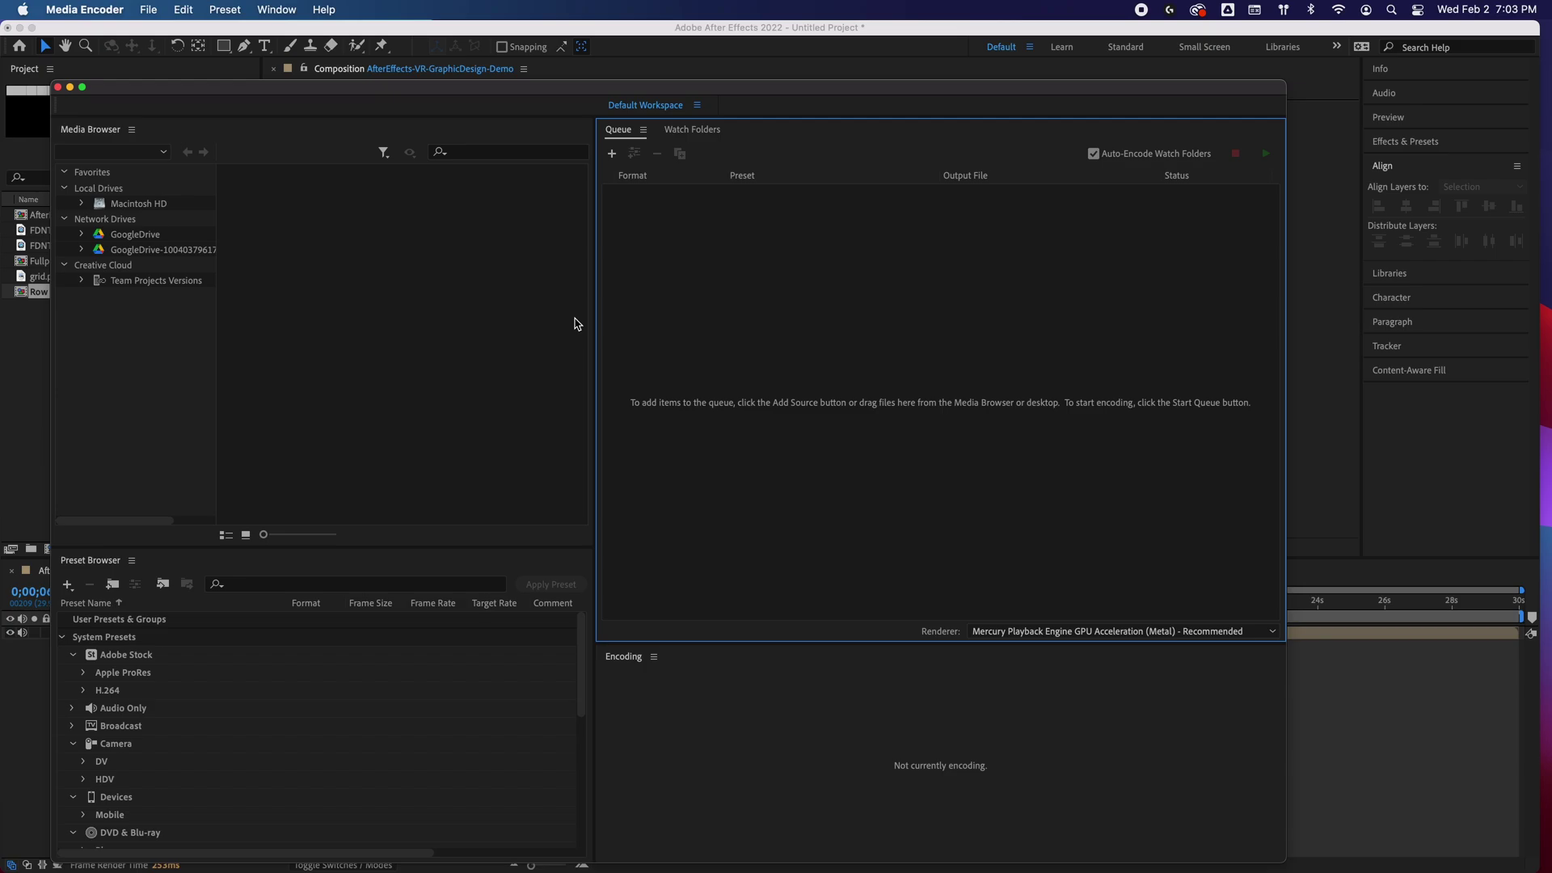
Reposition the Media Encoder window and open Export Settings from the queued item's preset link
drag(847, 98, 870, 76)
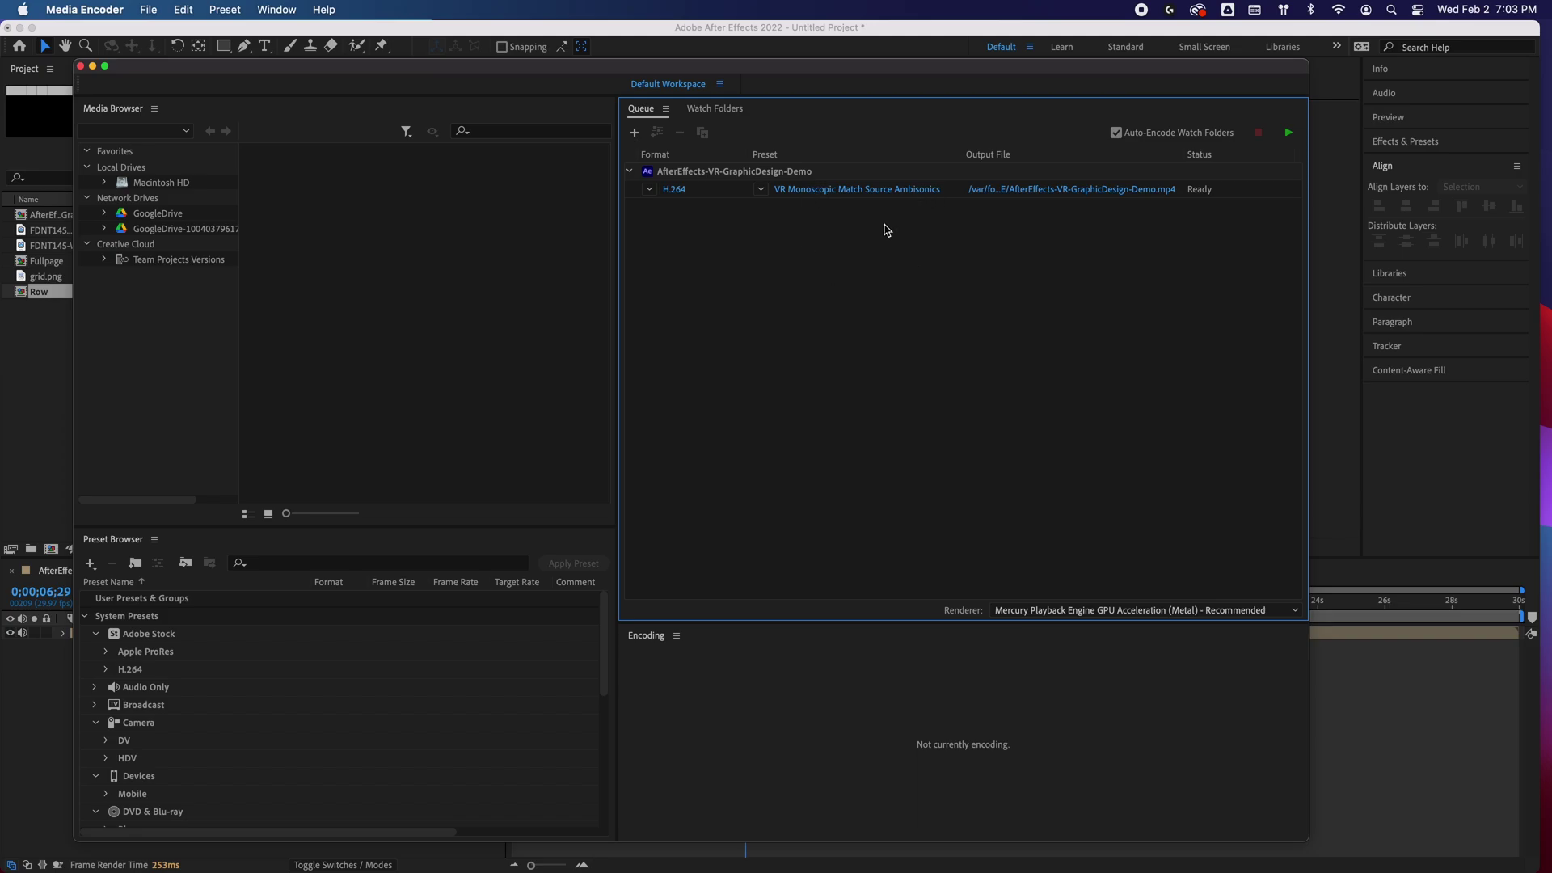
click(884, 192)
click(1112, 769)
click(881, 193)
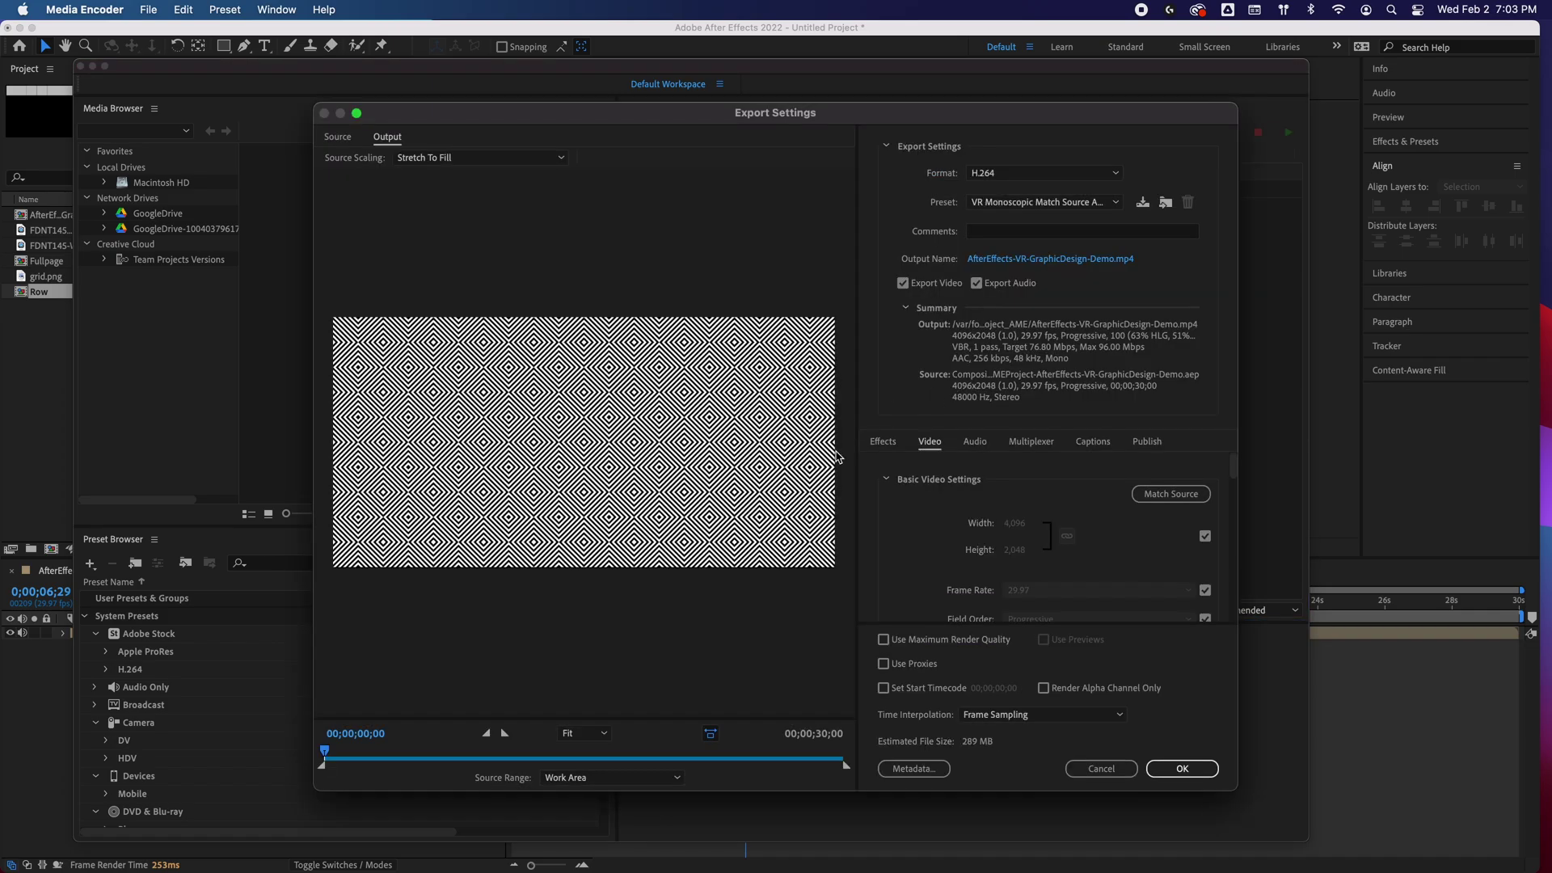
Use the Match Source - High bitrate H.264 preset without audio, and flag the video as VR
click(1028, 202)
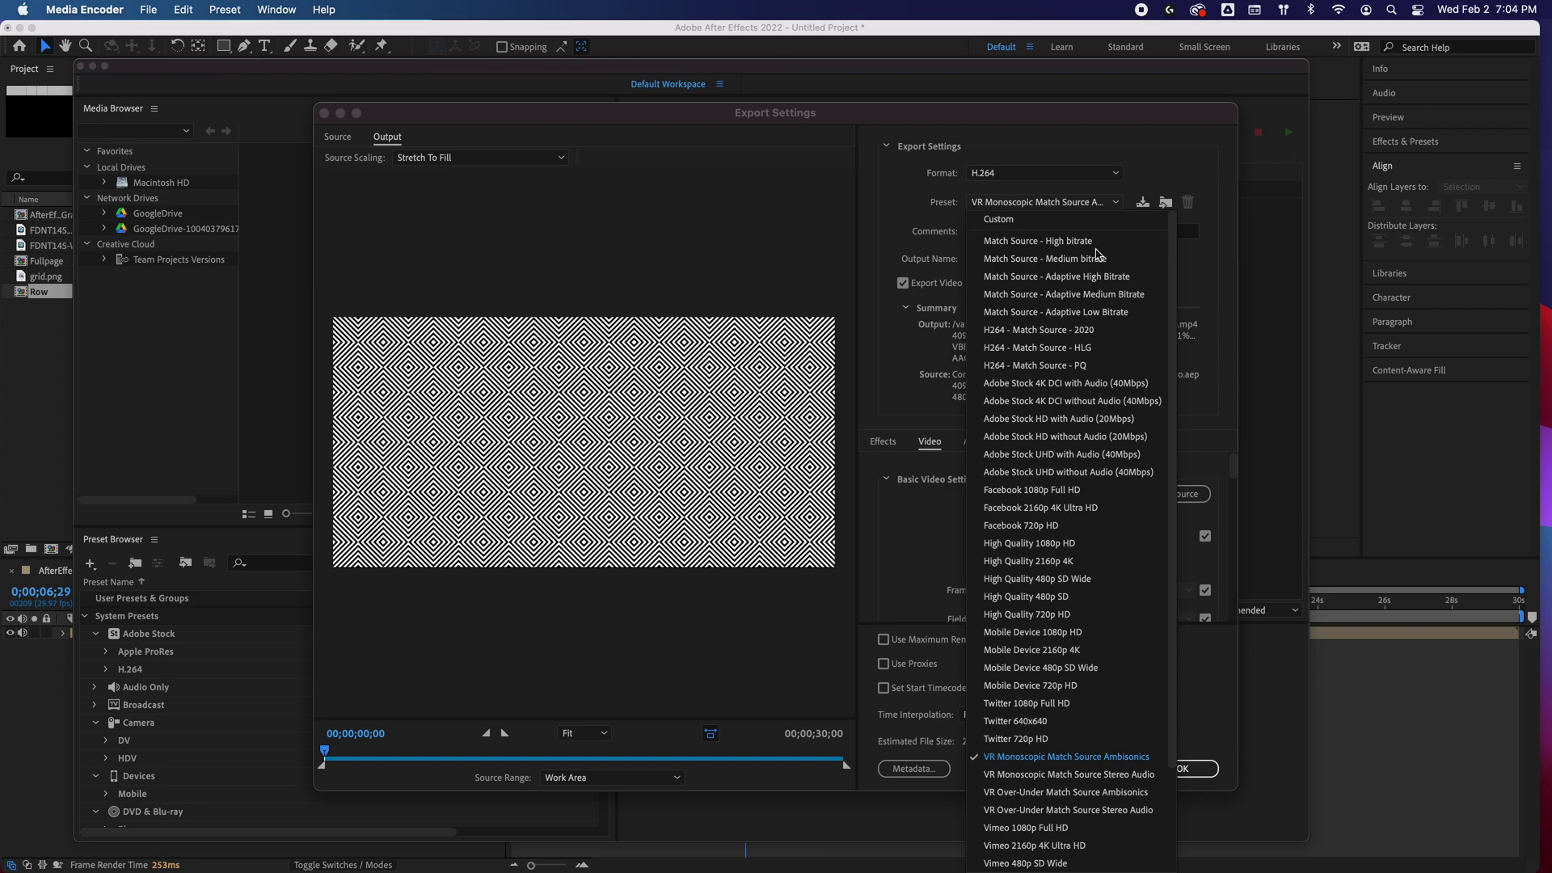
click(1098, 241)
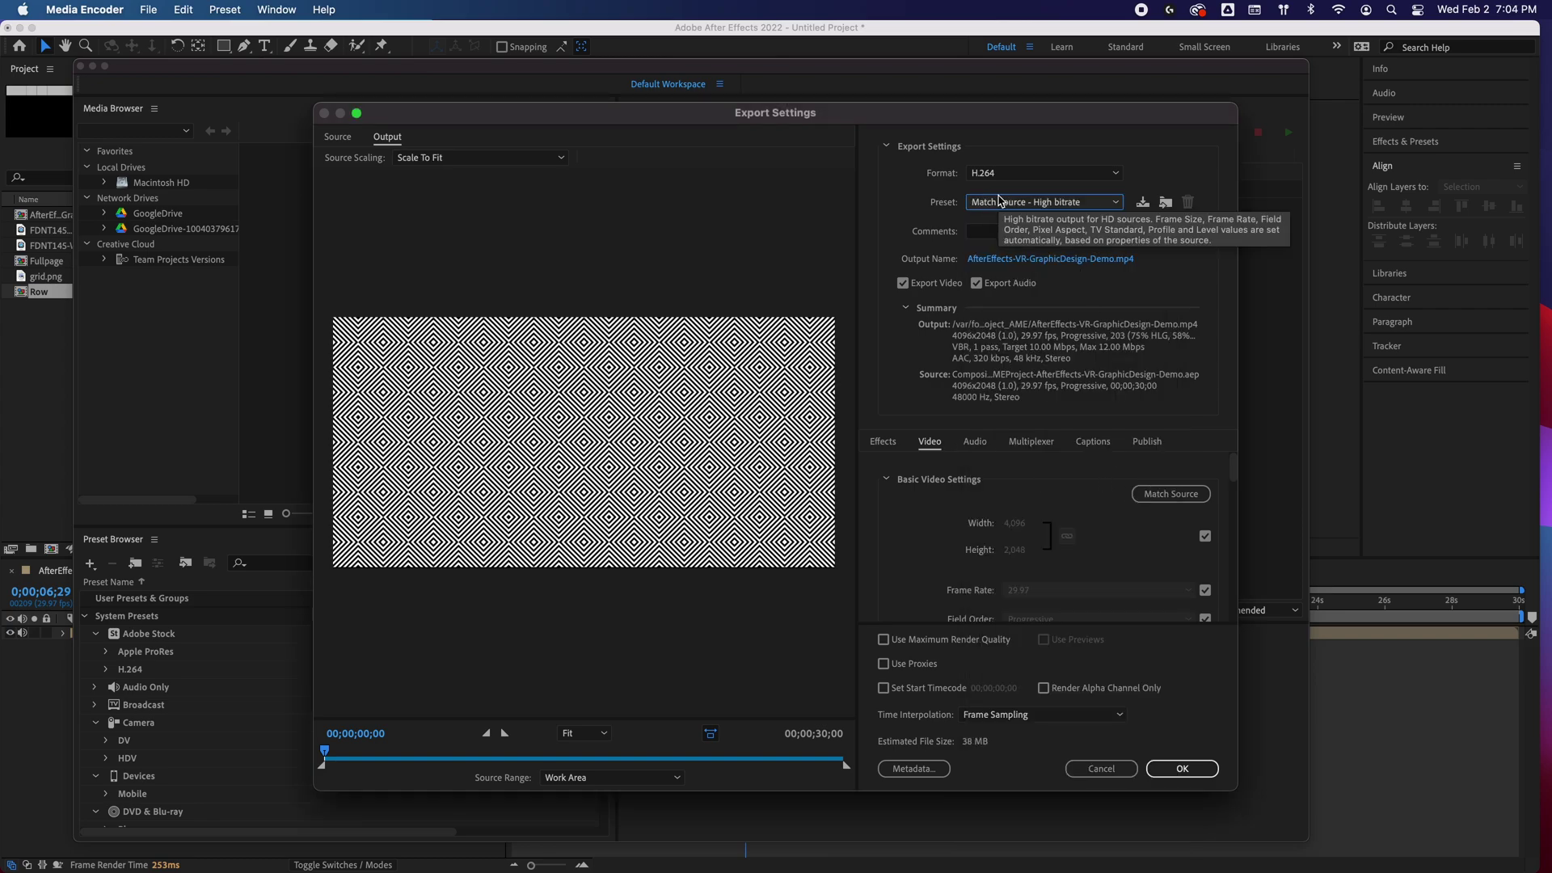
click(991, 208)
key(Escape)
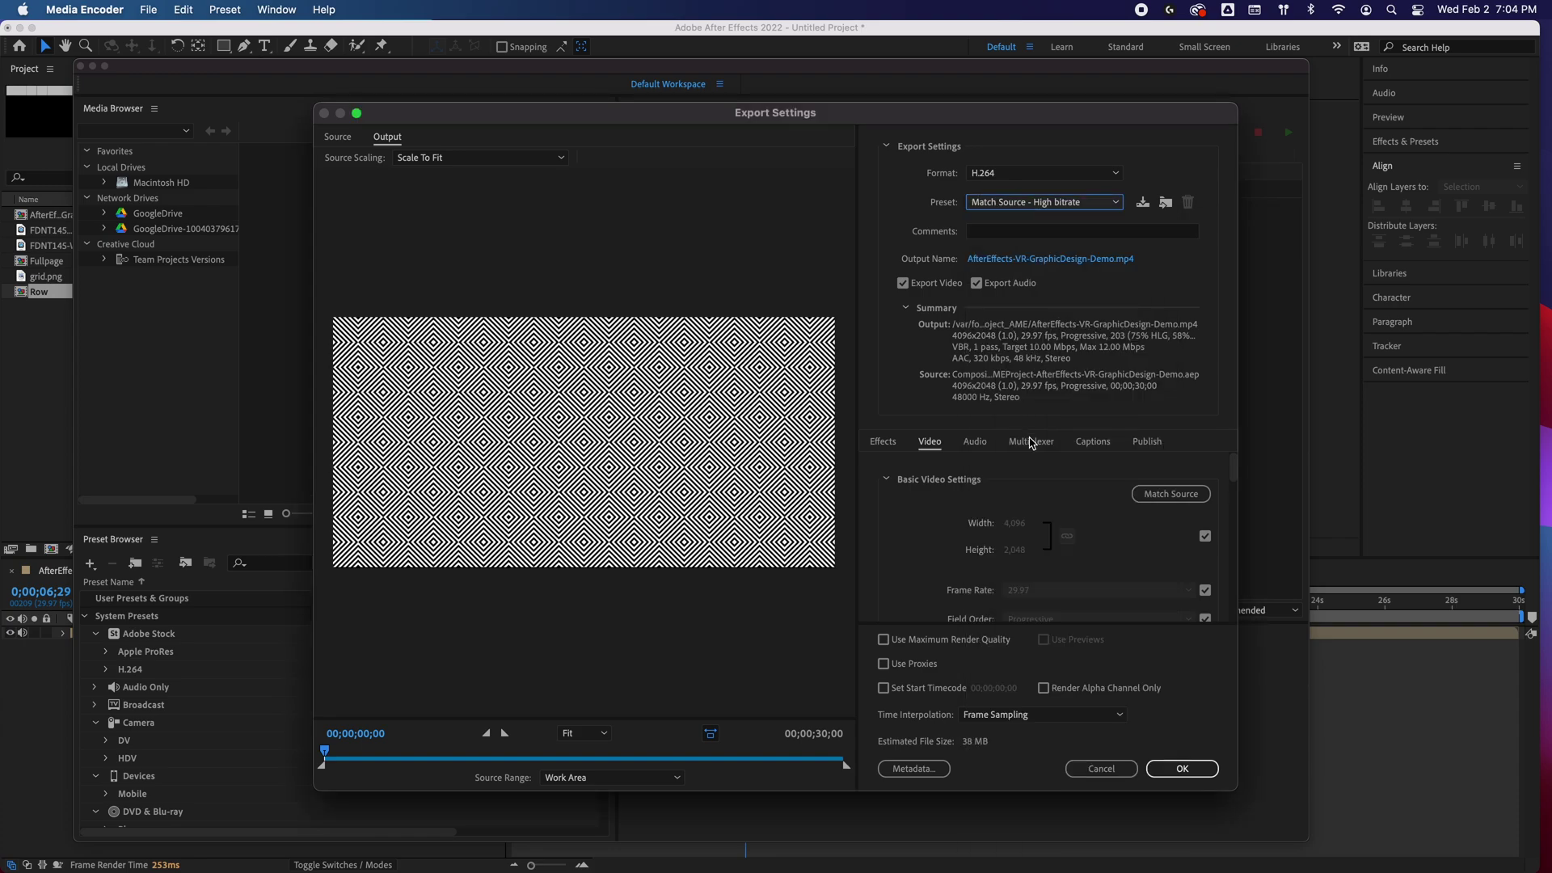
click(978, 283)
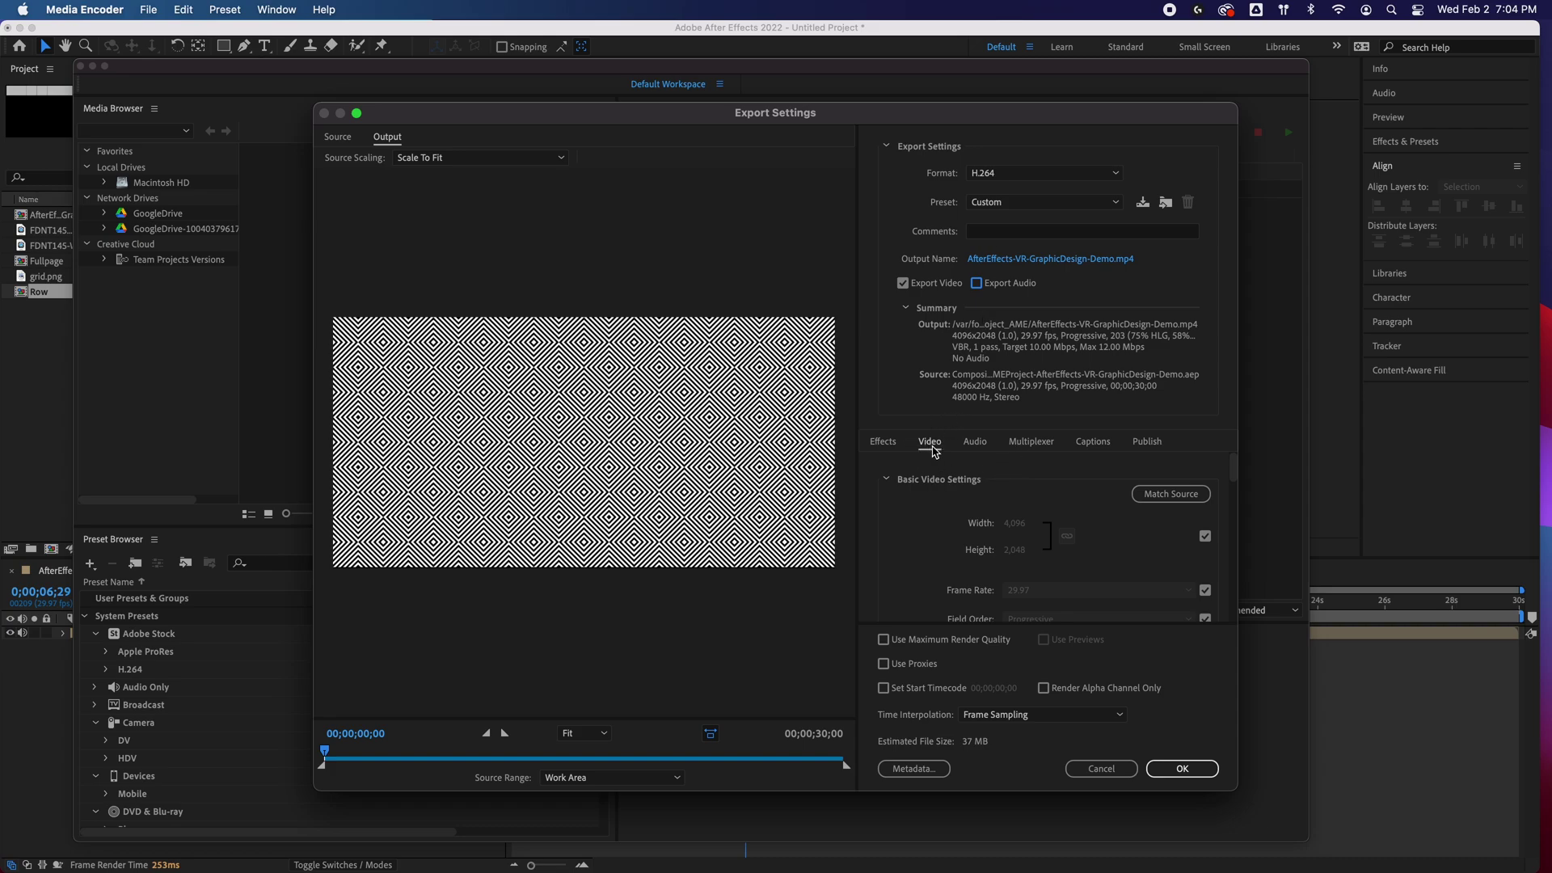
scroll(1015, 499, down, 5)
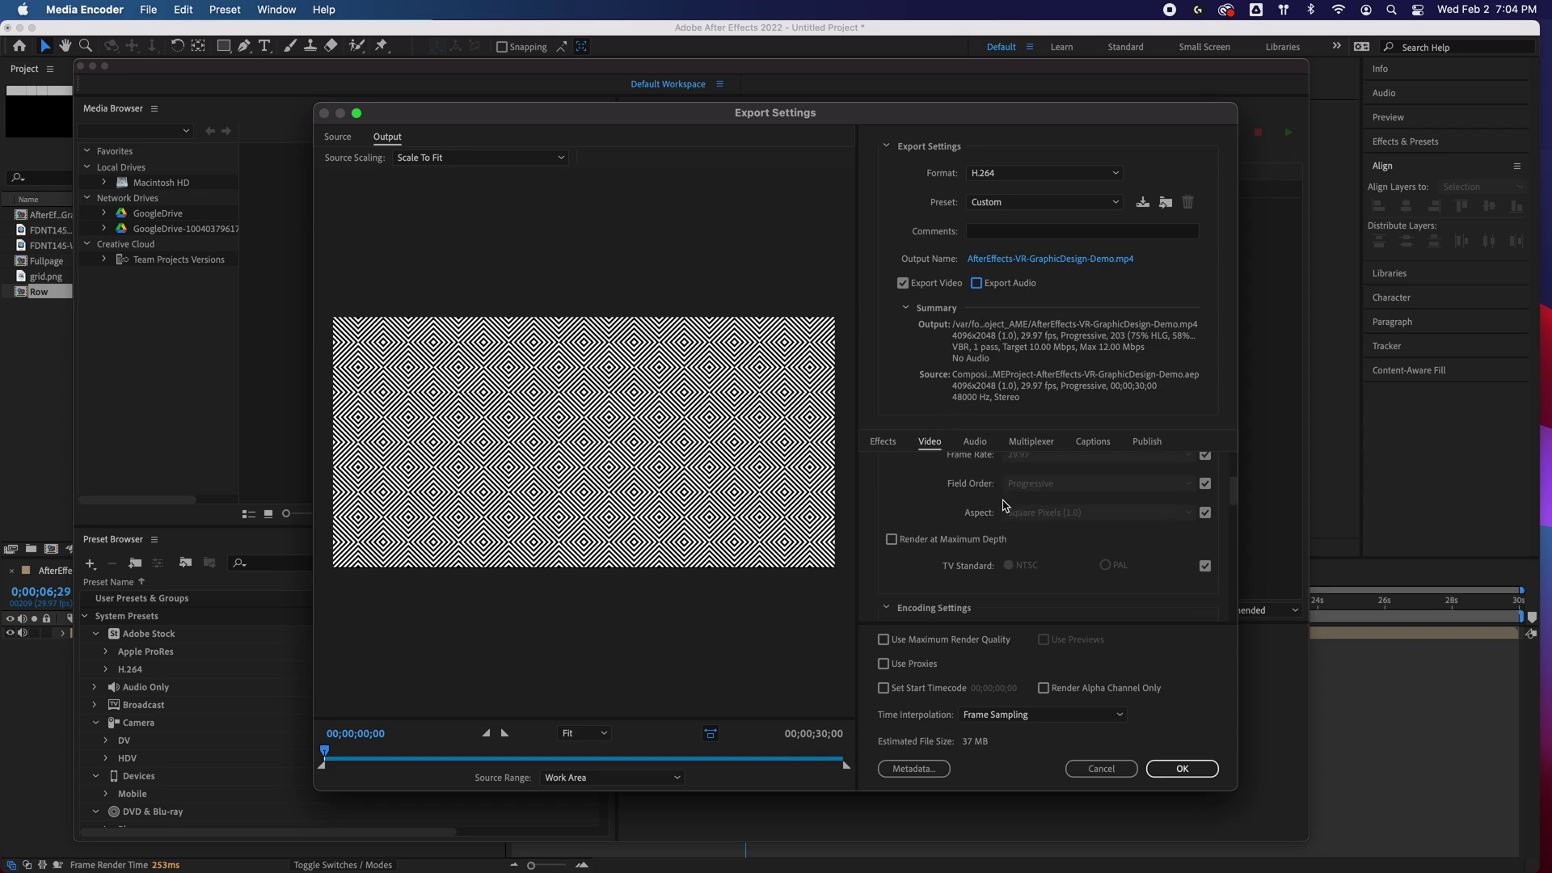
scroll(1005, 504, down, 8)
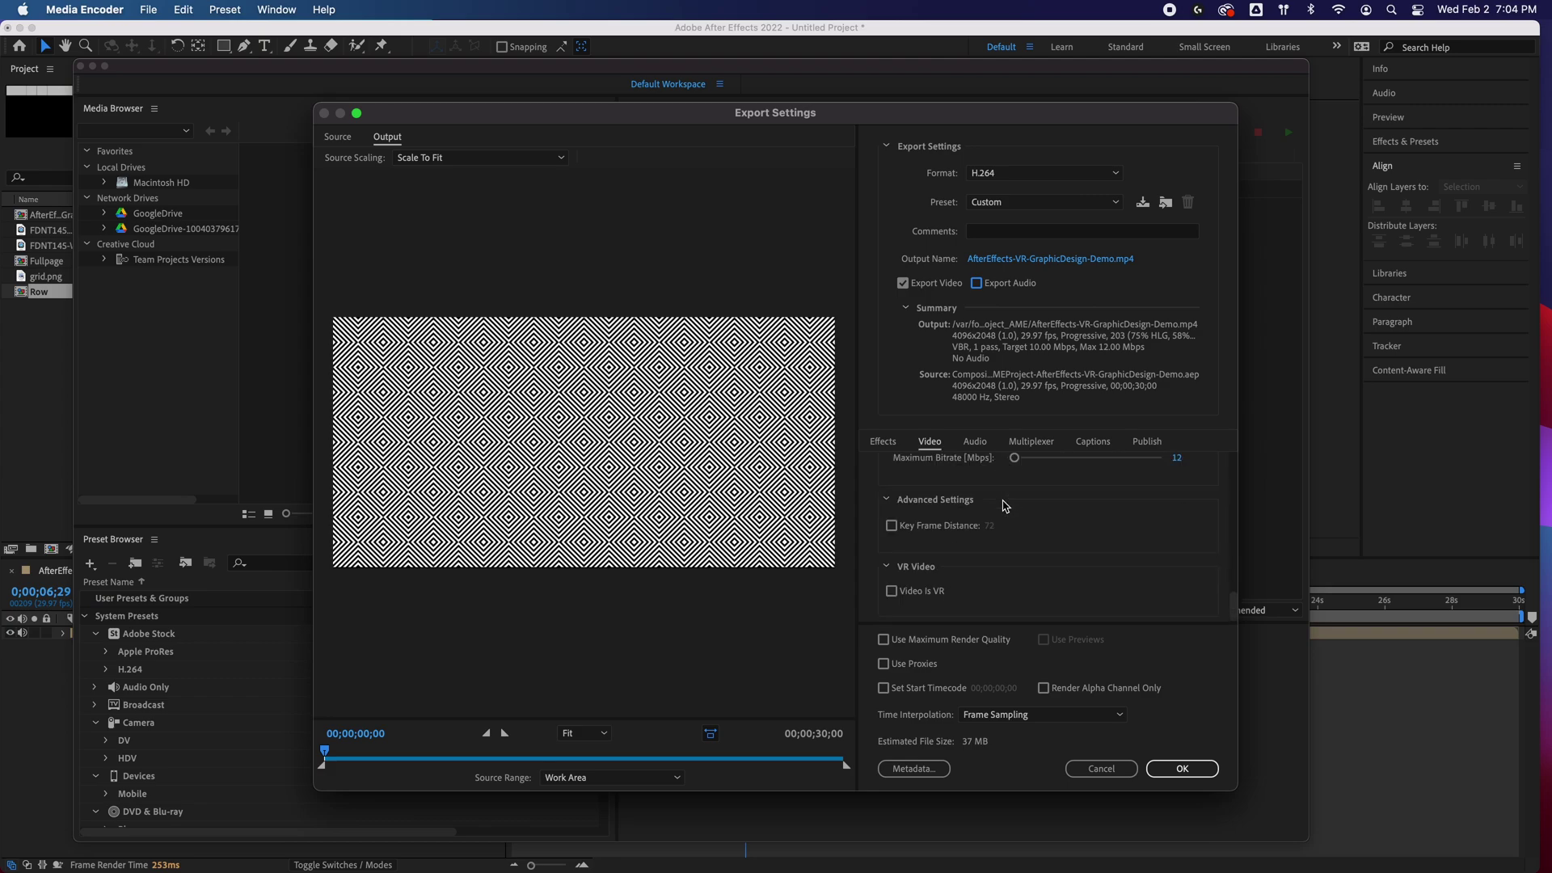
click(926, 597)
Set the output file location to the DEMO FILES folder and confirm the export settings
click(1070, 260)
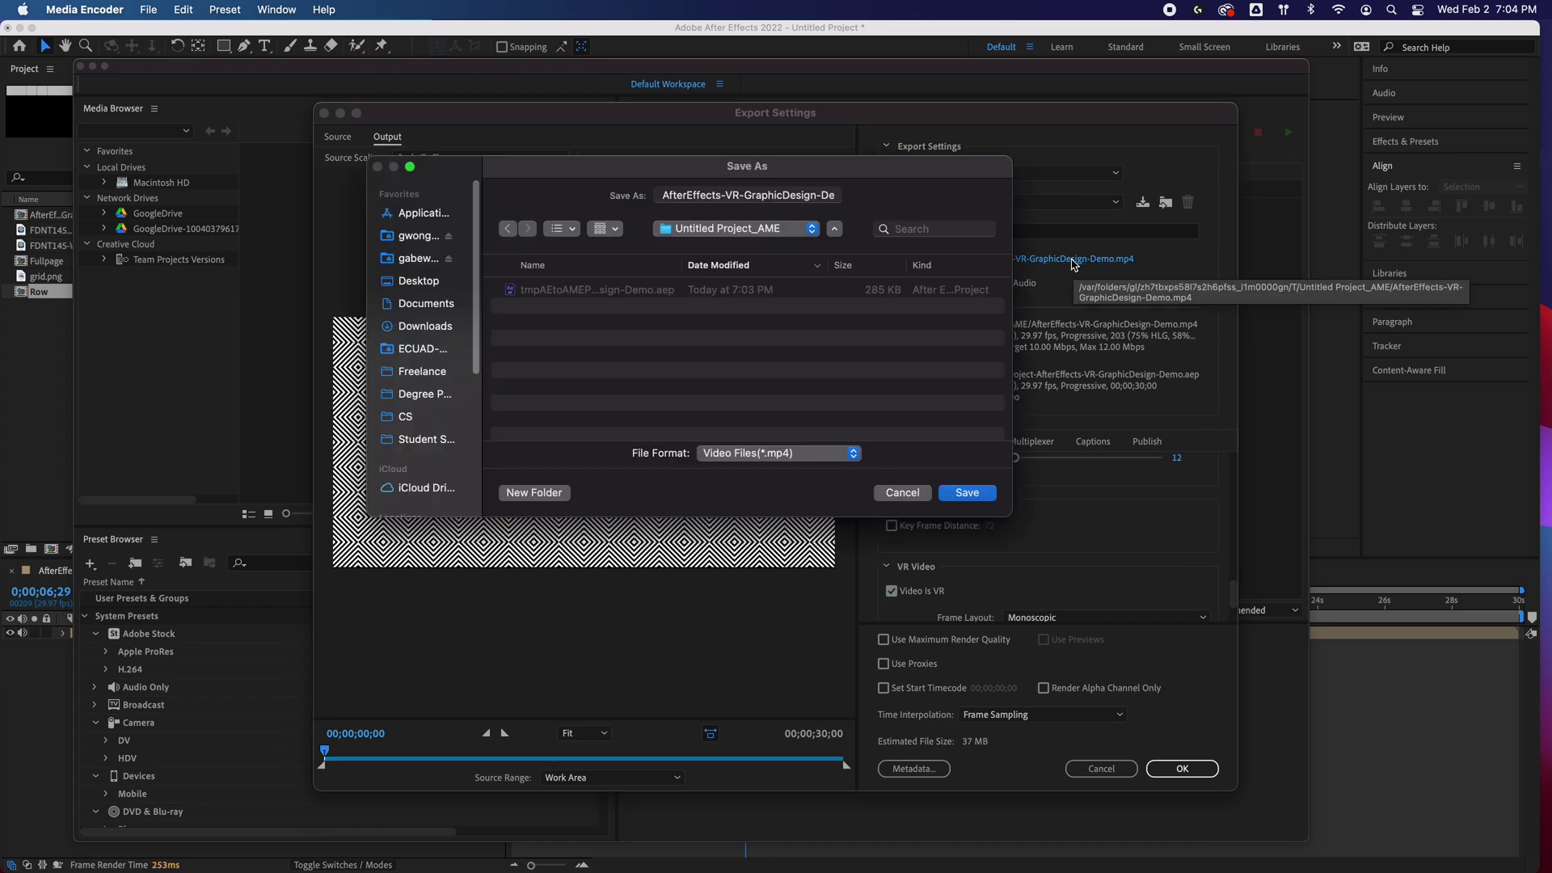
click(691, 234)
click(689, 249)
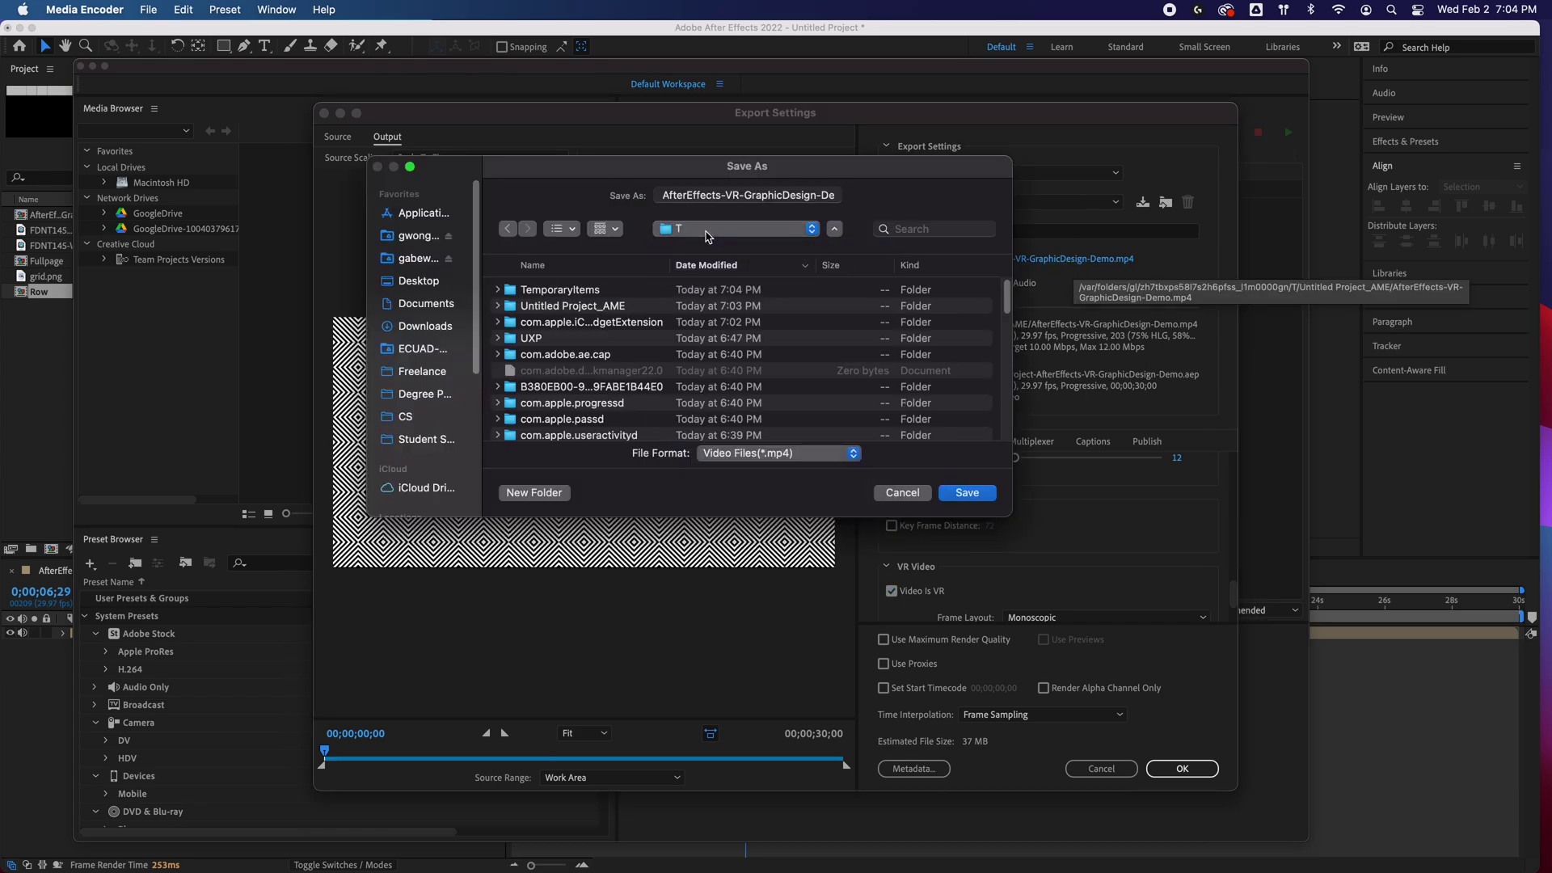
click(705, 233)
click(711, 400)
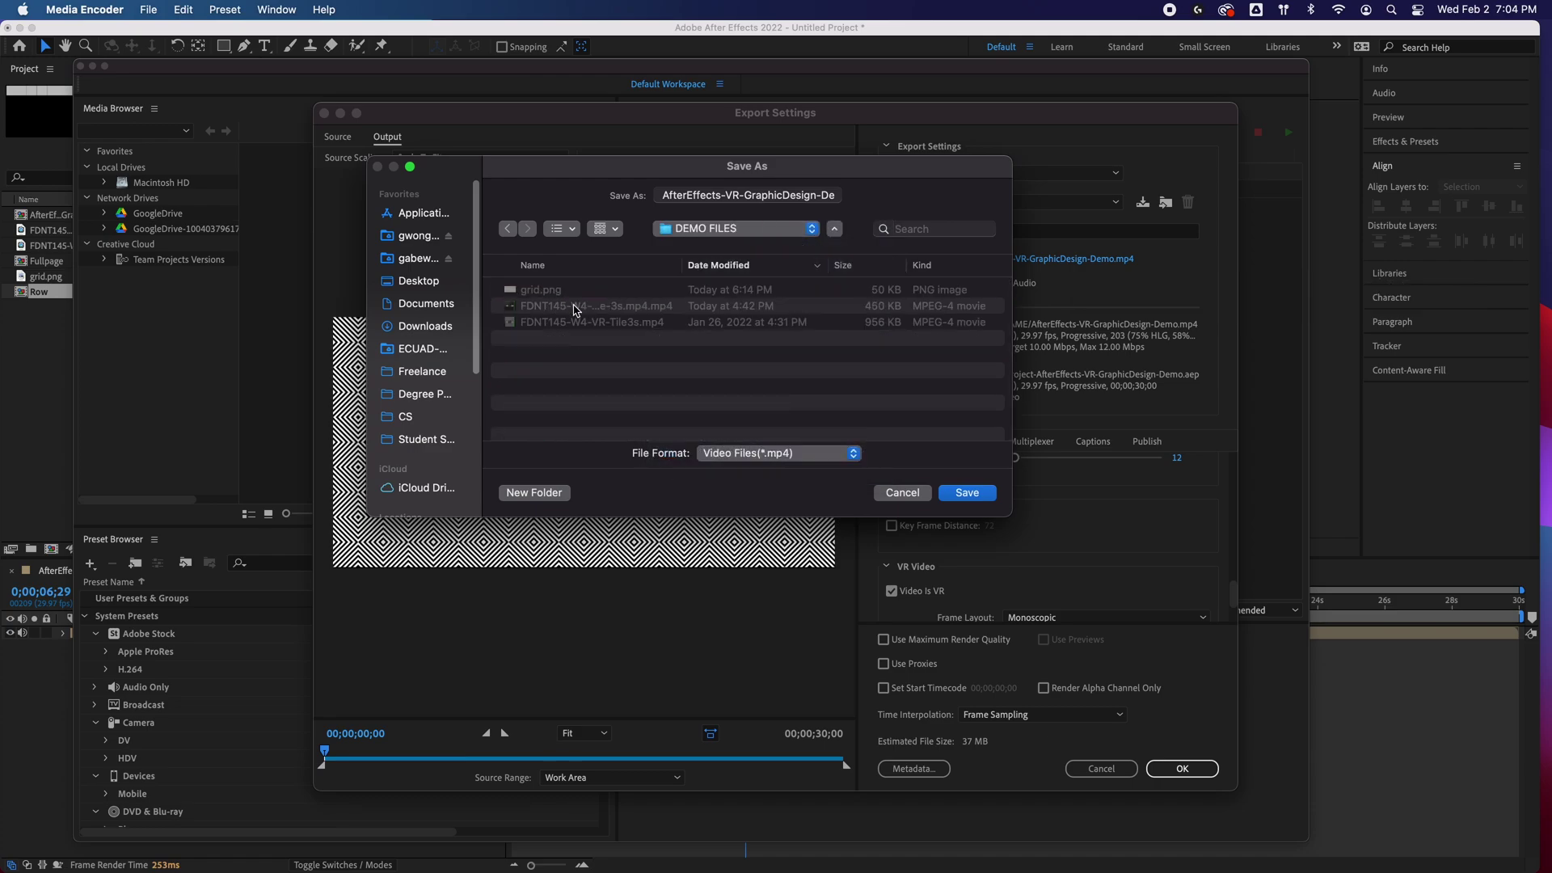
click(967, 494)
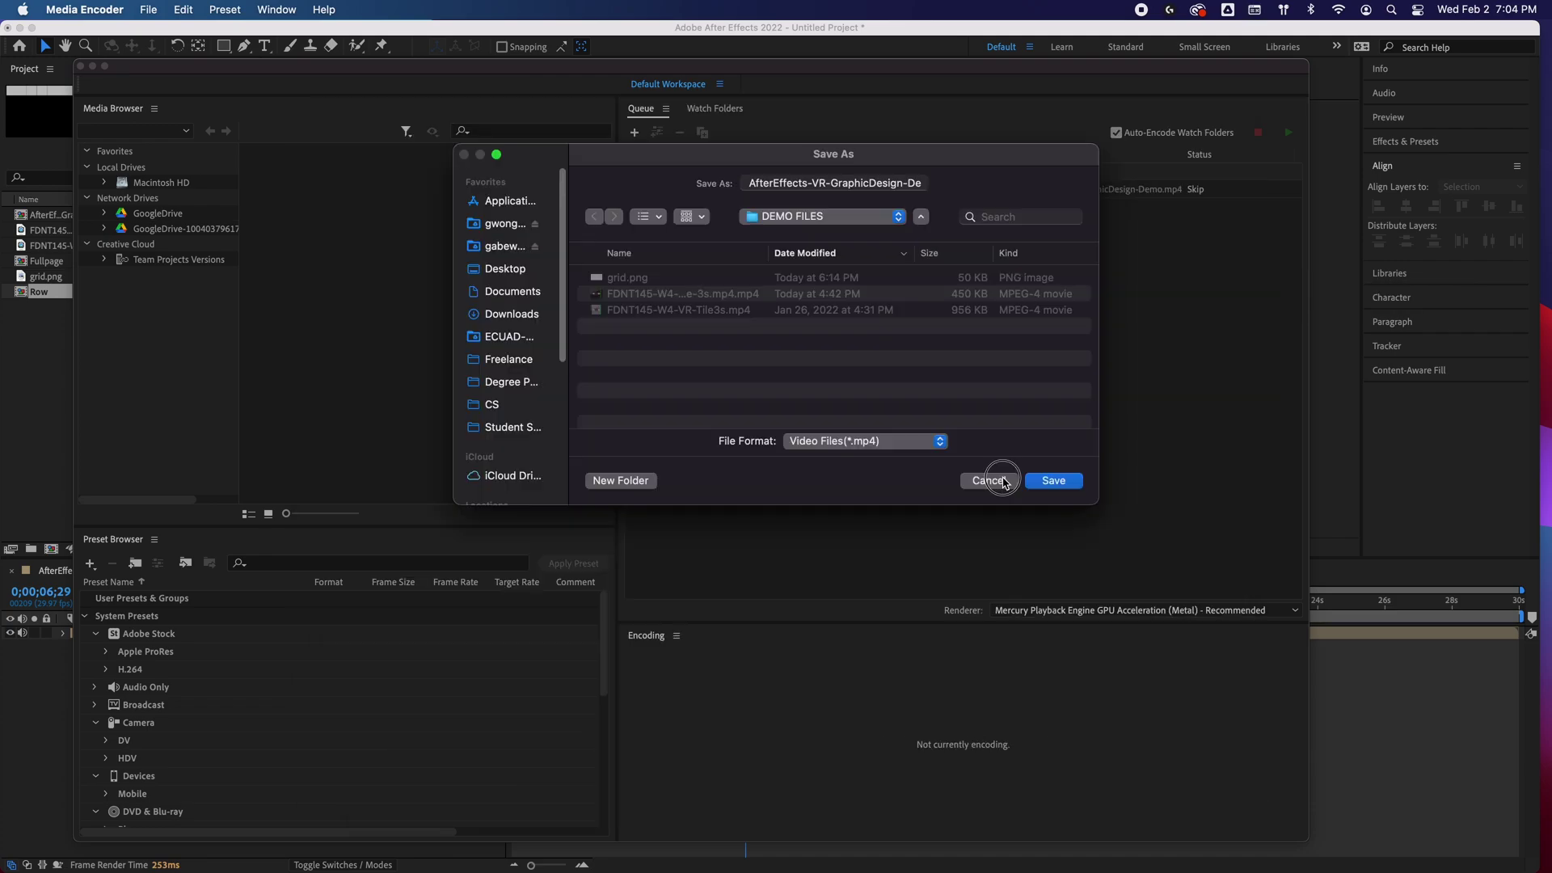
Start the queue to encode AfterEffects-VR-GraphicDesign-Demo.mp4 into DEMO FILES
click(1289, 132)
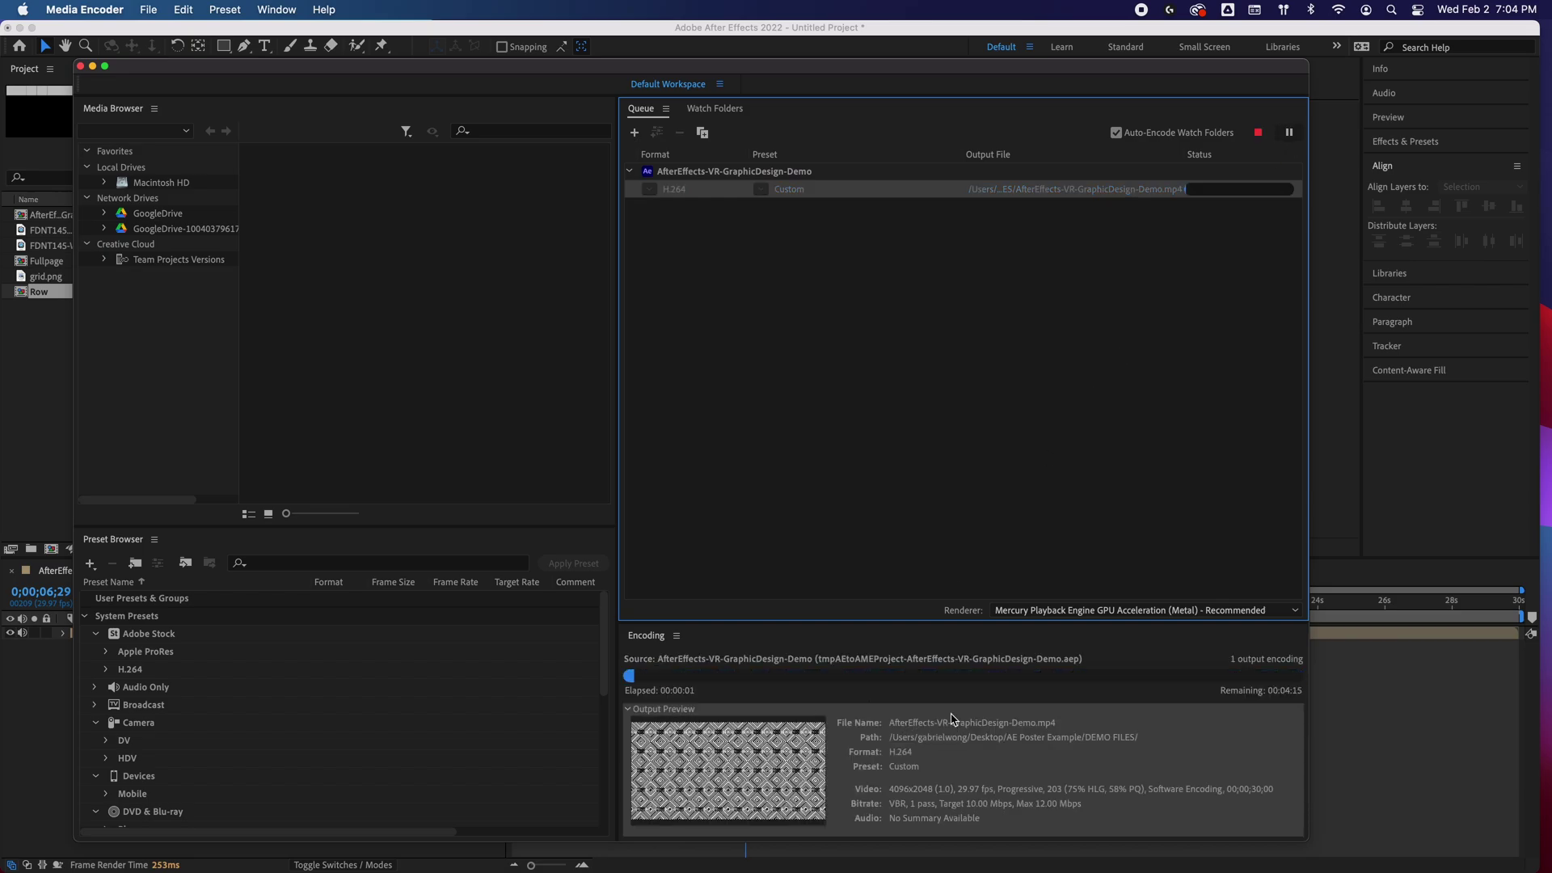